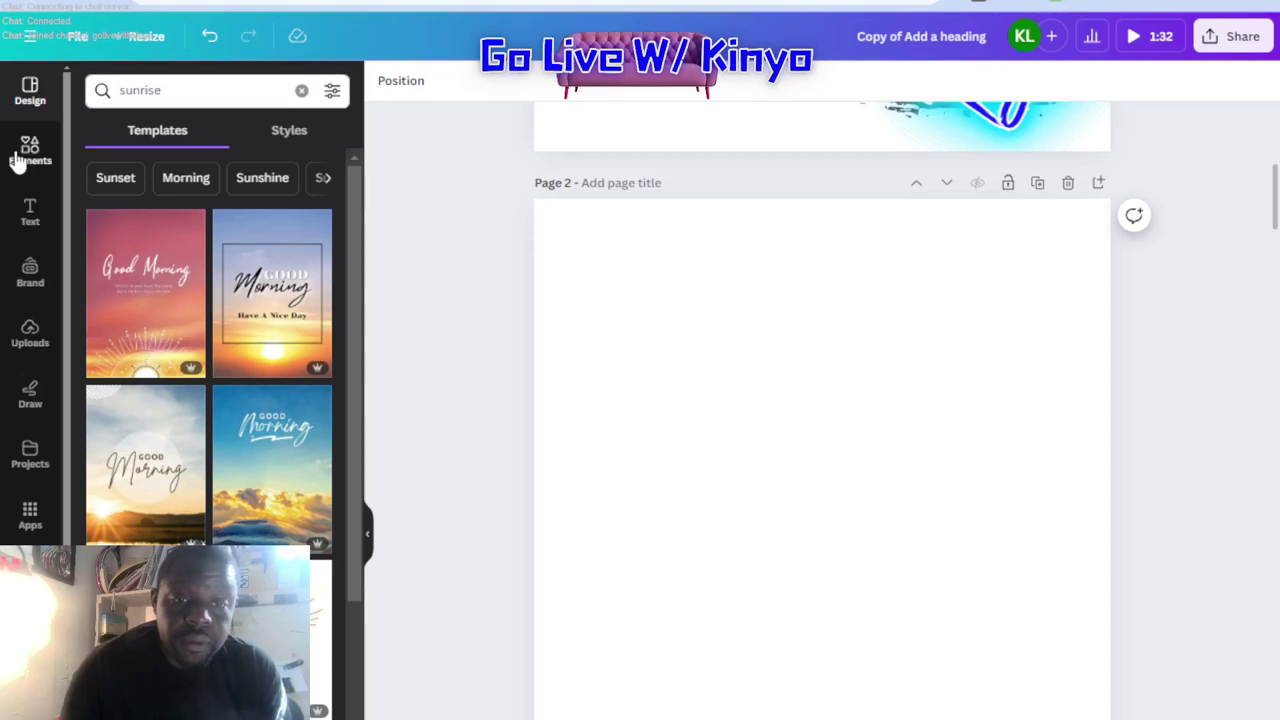
Search the design elements for sunrise and show all of the photo results
{"action": "left_click", "coordinate": [30, 150]}
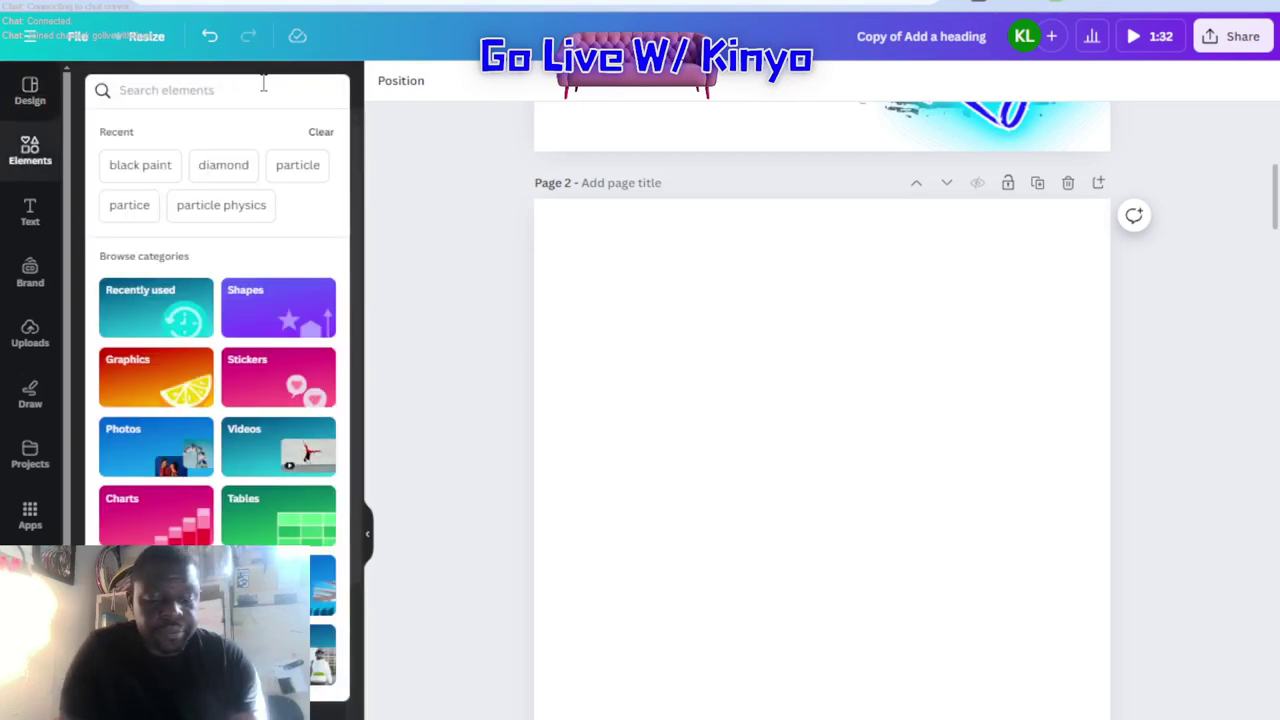
{"action": "left_click", "coordinate": [263, 89]}
{"action": "type", "text": "sunrise"}
{"action": "key", "text": "Return"}
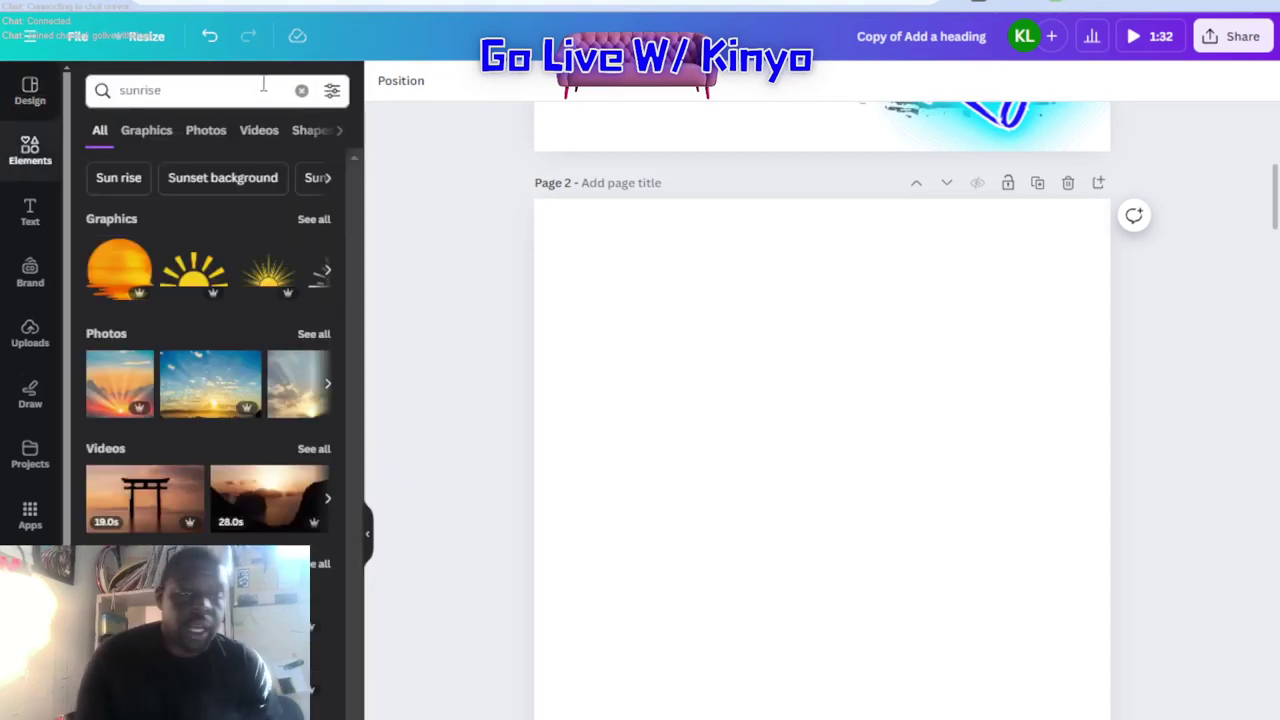
{"action": "left_click", "coordinate": [314, 336]}
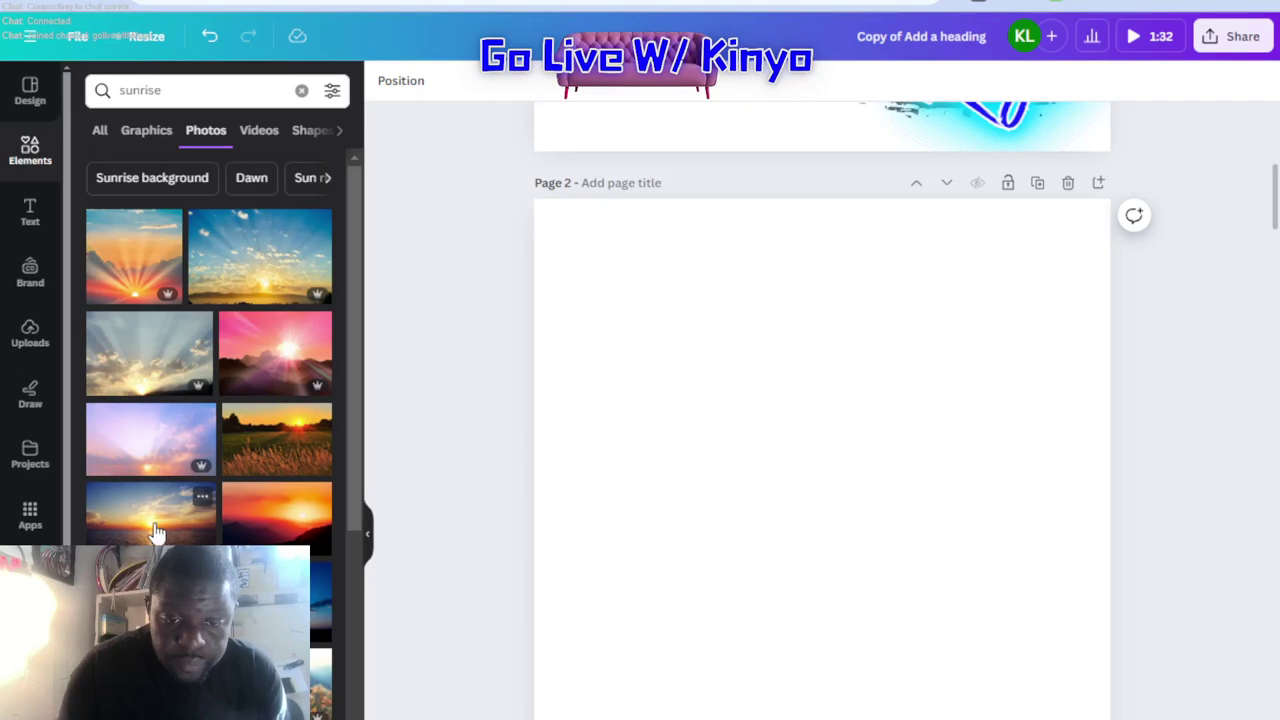
Fill page 2 with the photo of the sun low over the ocean and send it to the back
{"action": "left_click_drag", "start_coordinate": [155, 530], "coordinate": [574, 591]}
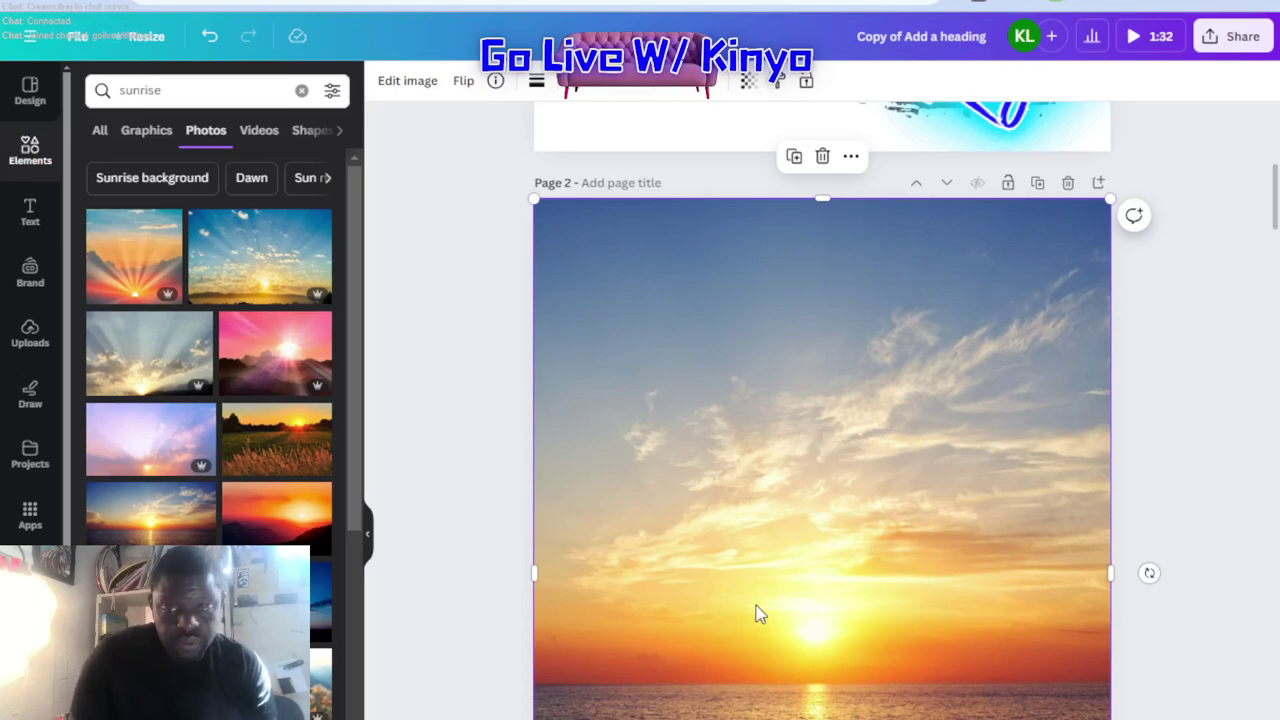
{"action": "left_click", "coordinate": [686, 96]}
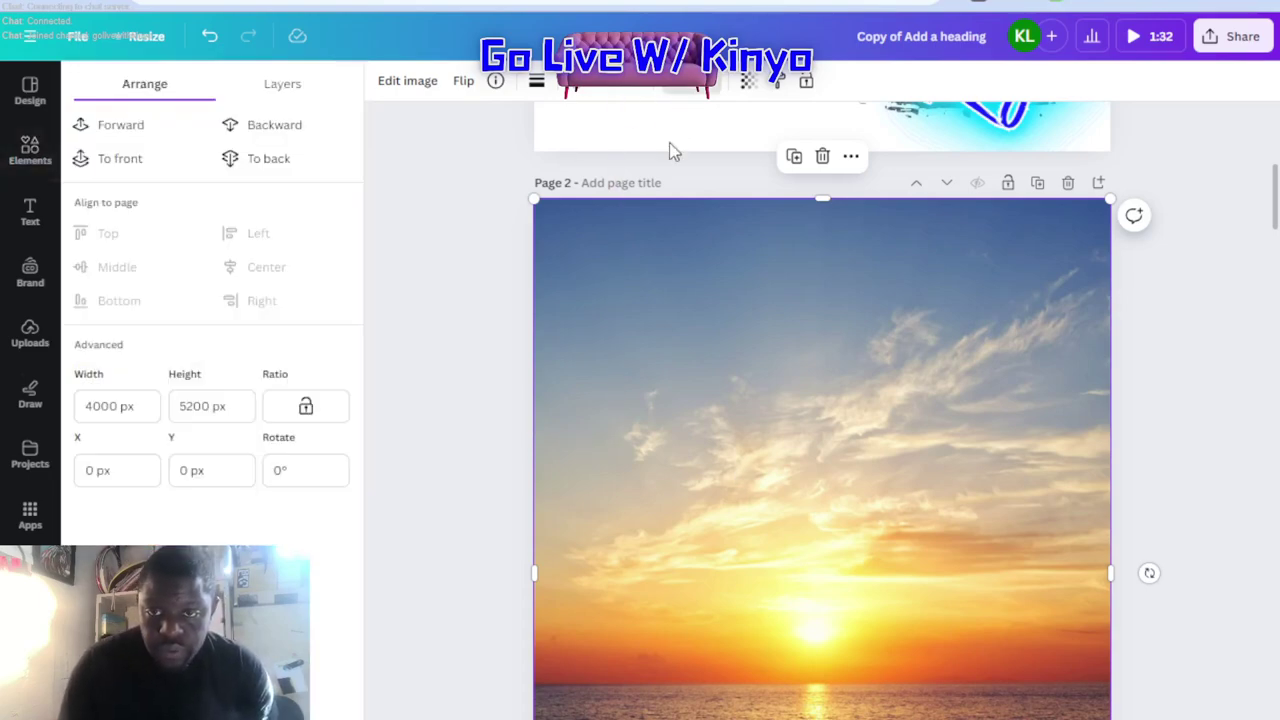
{"action": "left_click", "coordinate": [262, 160]}
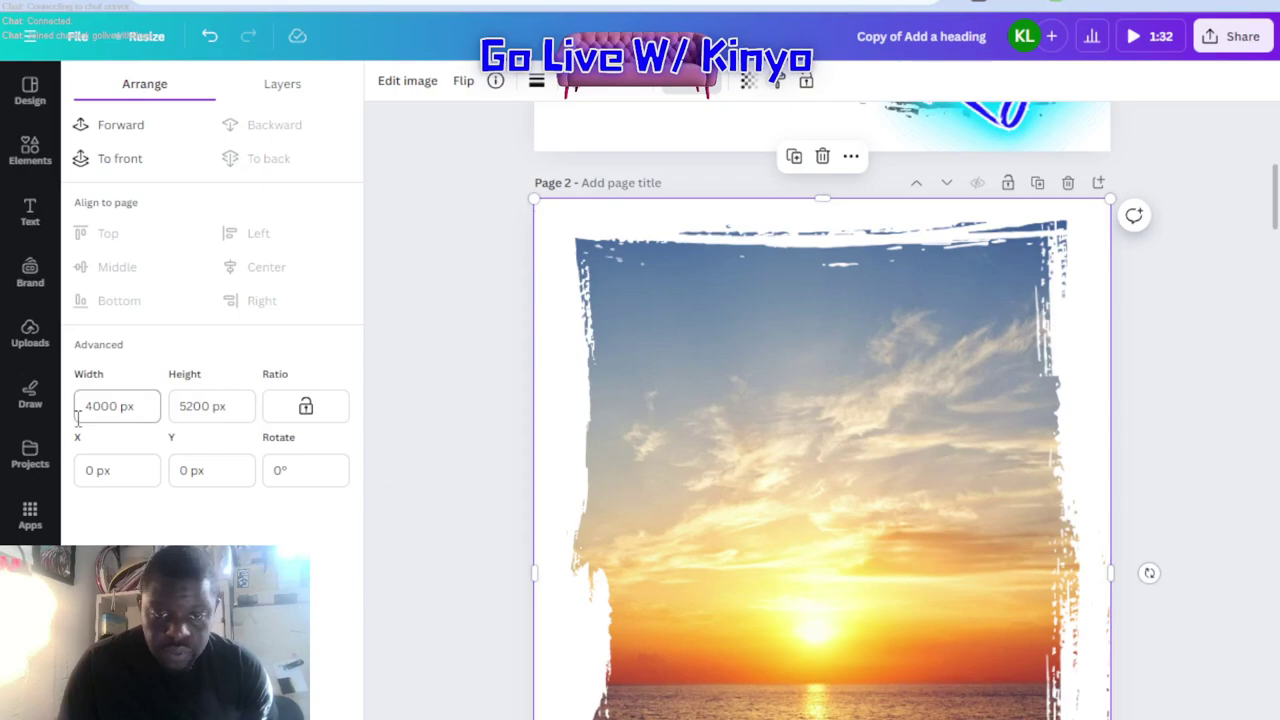
Duplicate page 2 and look up sunrise photos for the copied page
{"action": "left_click", "coordinate": [1038, 184]}
{"action": "left_click", "coordinate": [26, 158]}
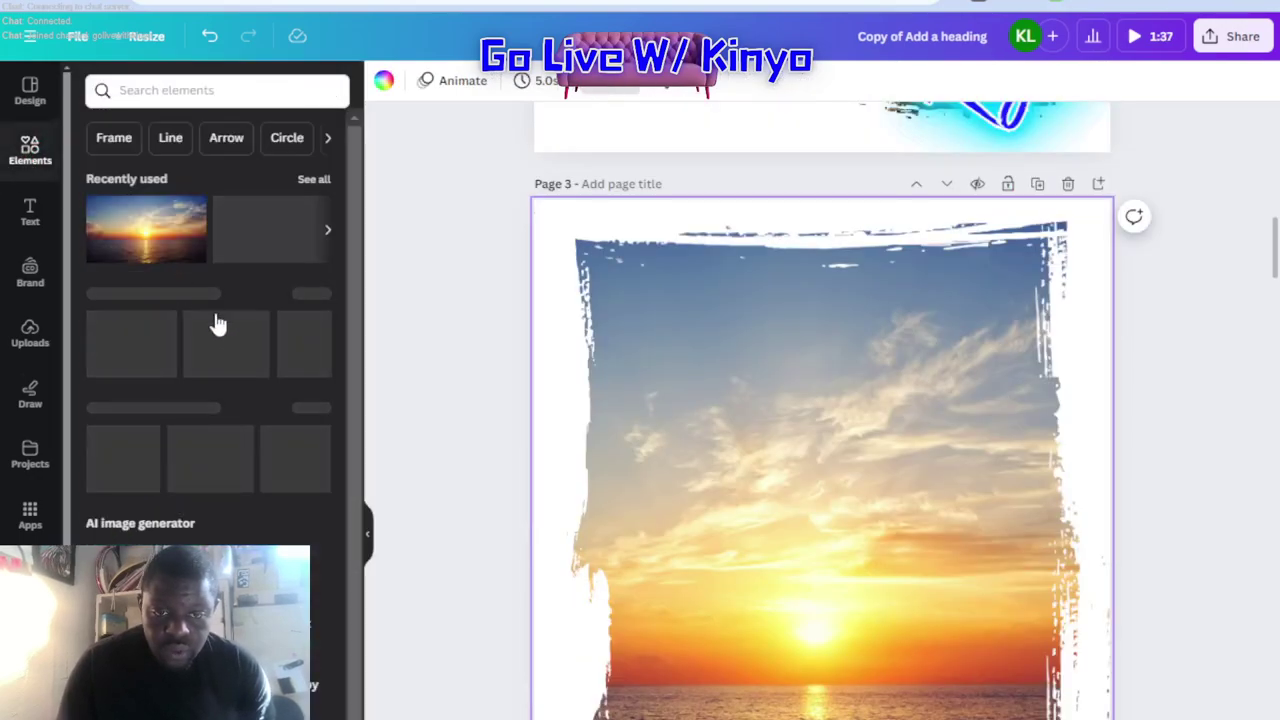
{"action": "left_click", "coordinate": [207, 90]}
{"action": "type", "text": "sunrise"}
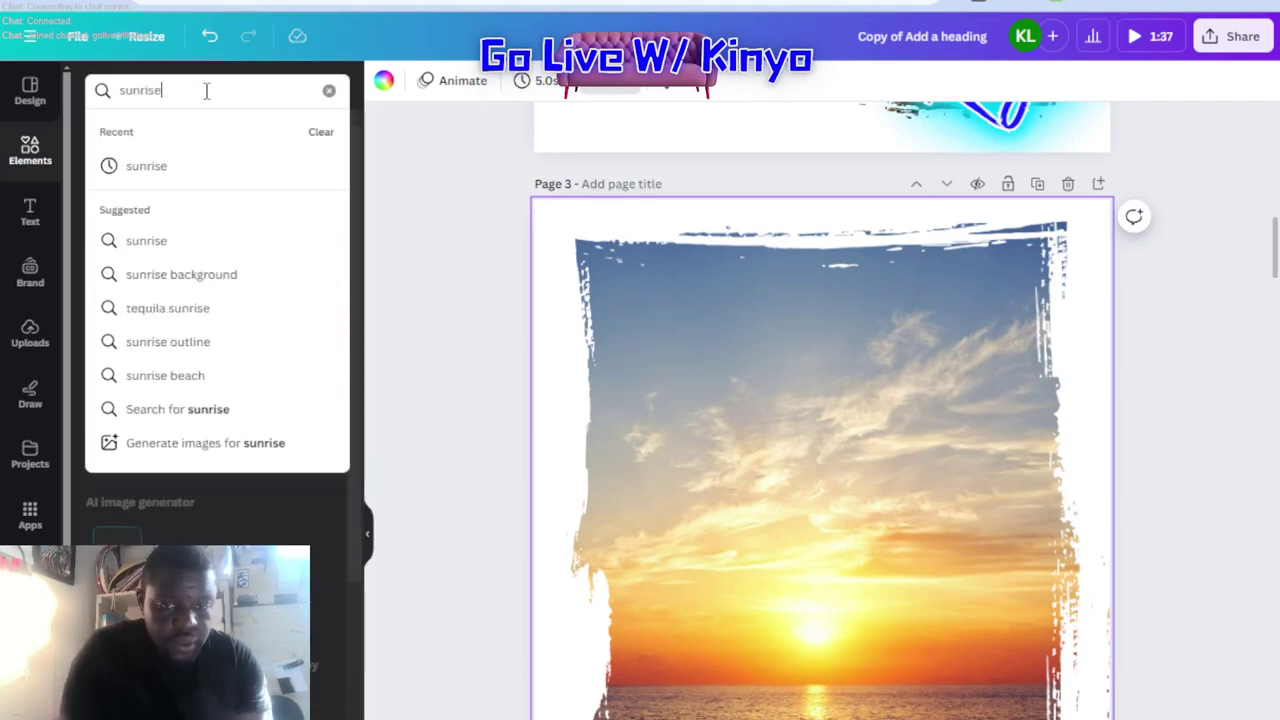
{"action": "key", "text": "Return"}
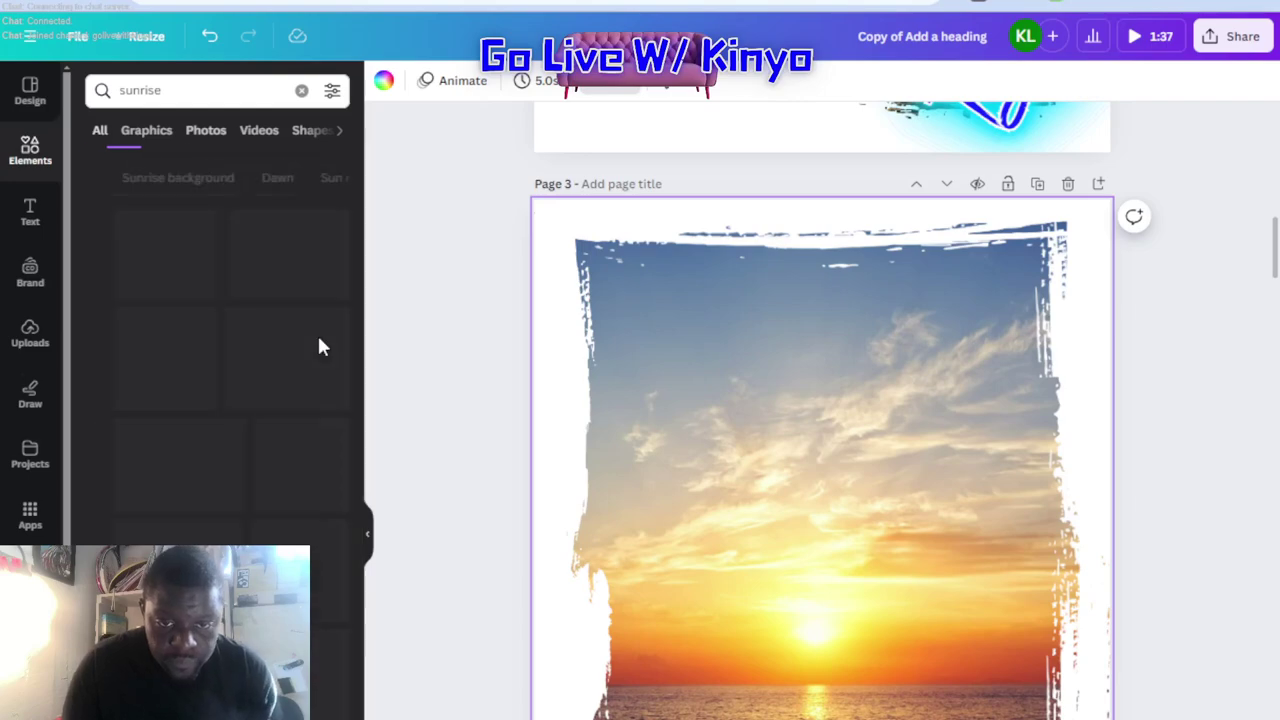
{"action": "scroll", "coordinate": [314, 486], "scroll_direction": "down", "scroll_amount": 3}
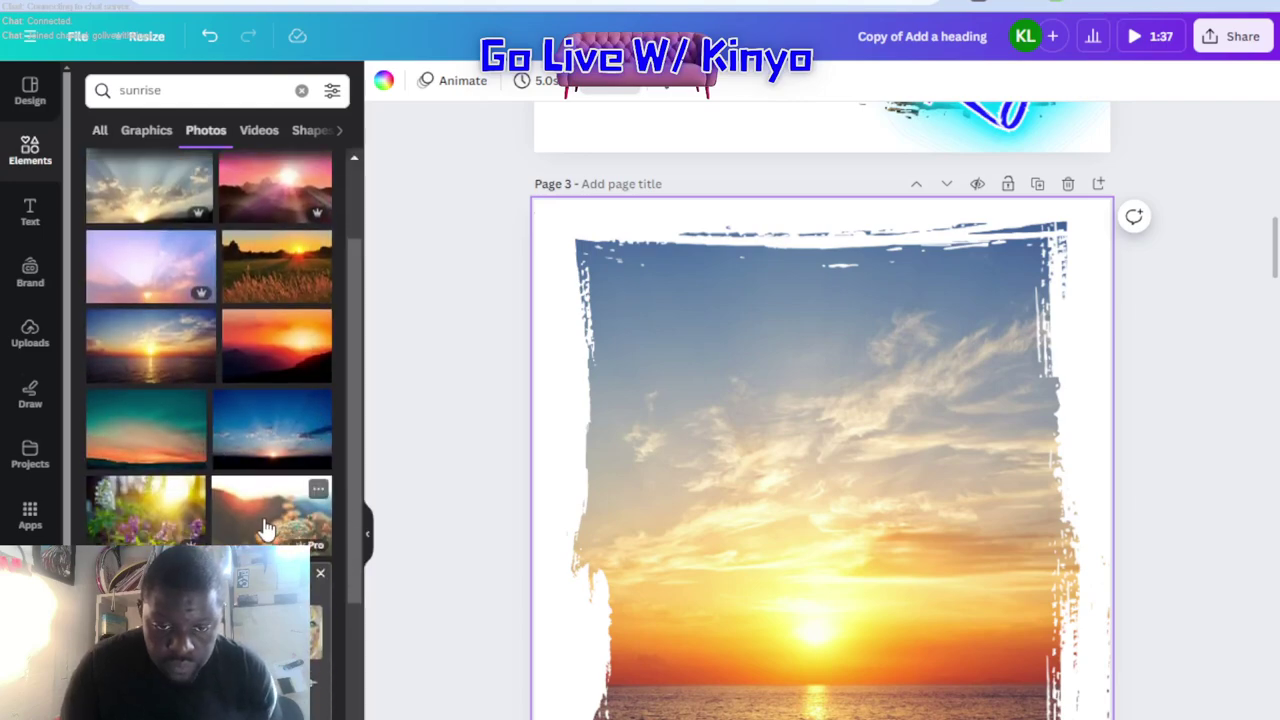
{"action": "right_click", "coordinate": [682, 546]}
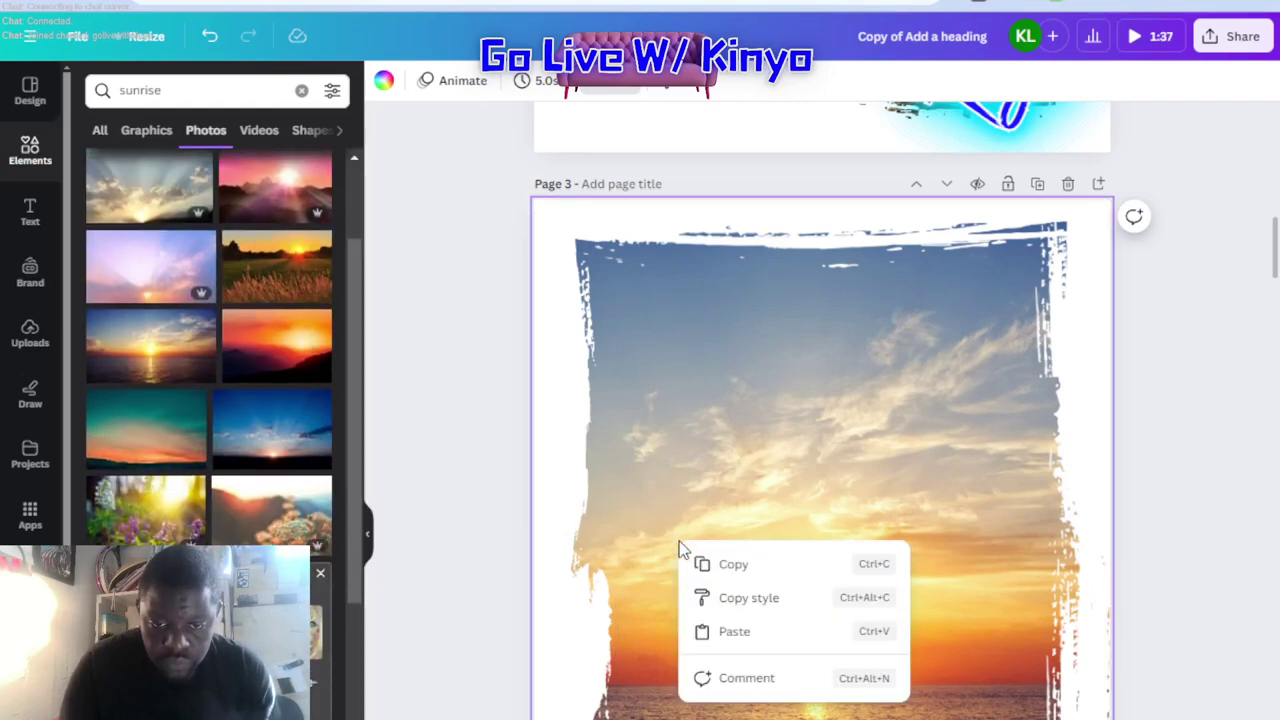
{"action": "left_click", "coordinate": [411, 558]}
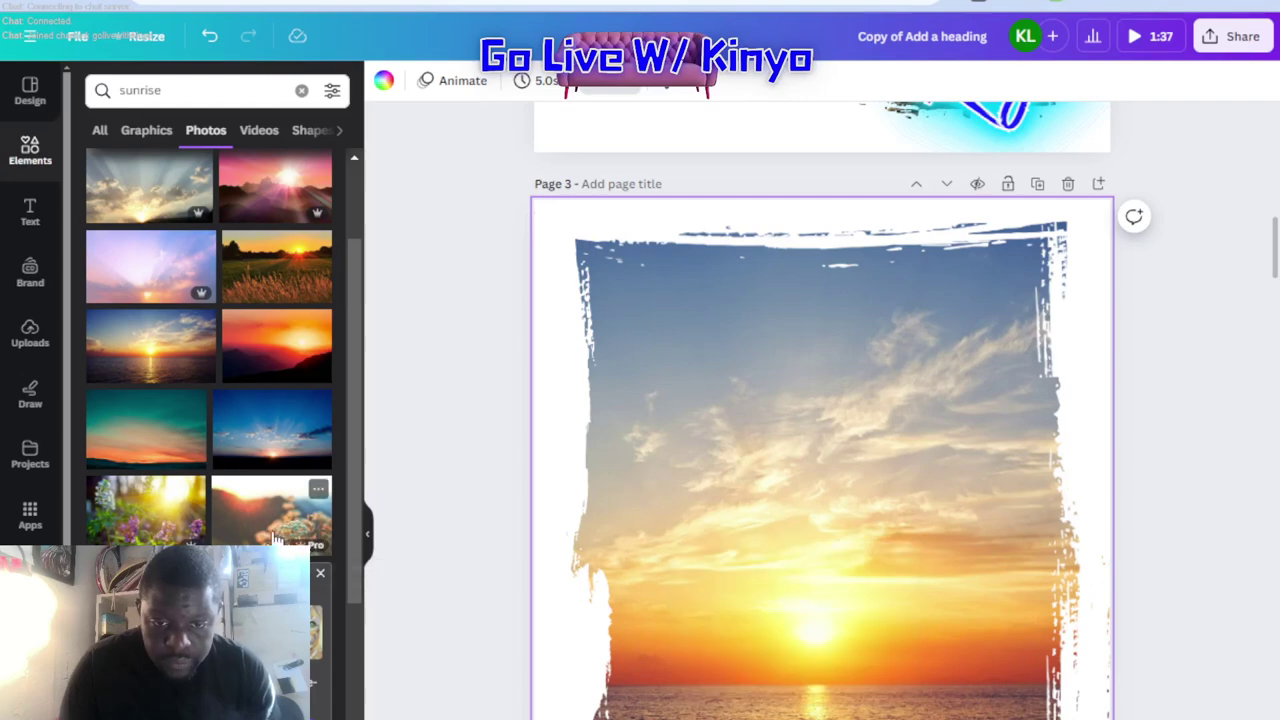
{"action": "left_click_drag", "start_coordinate": [352, 538], "coordinate": [657, 557]}
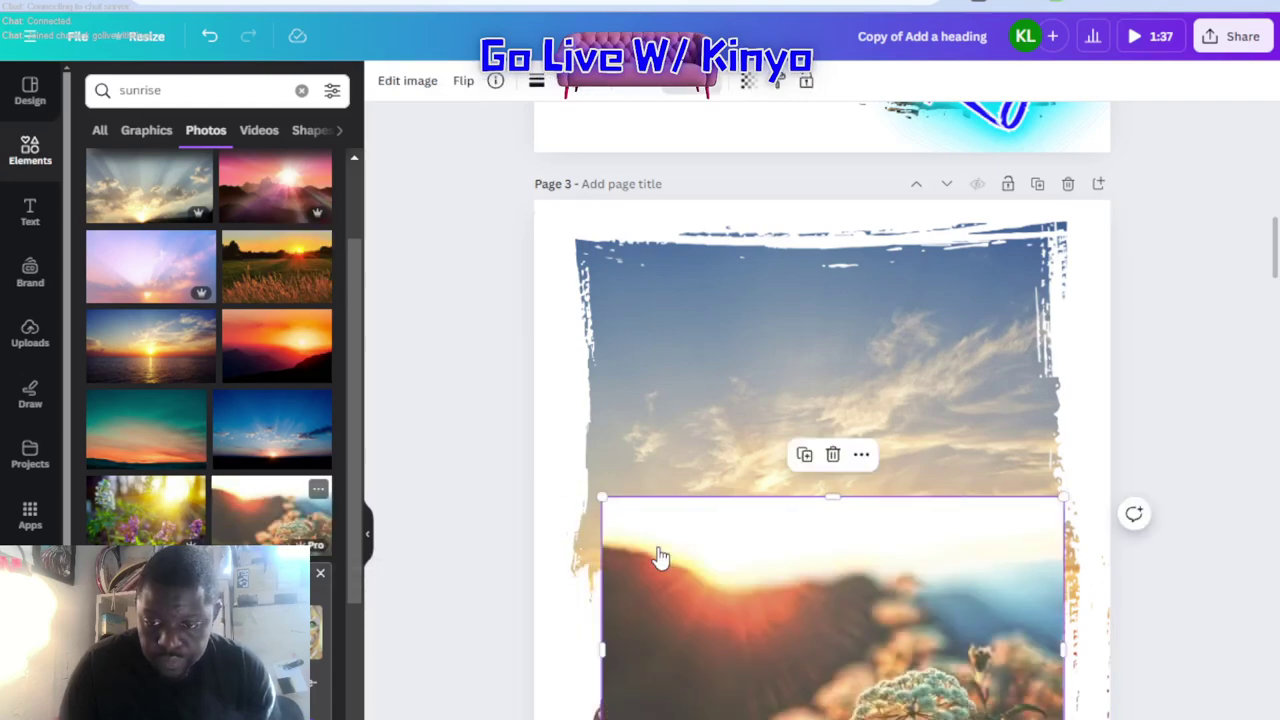
{"action": "key", "text": "Delete"}
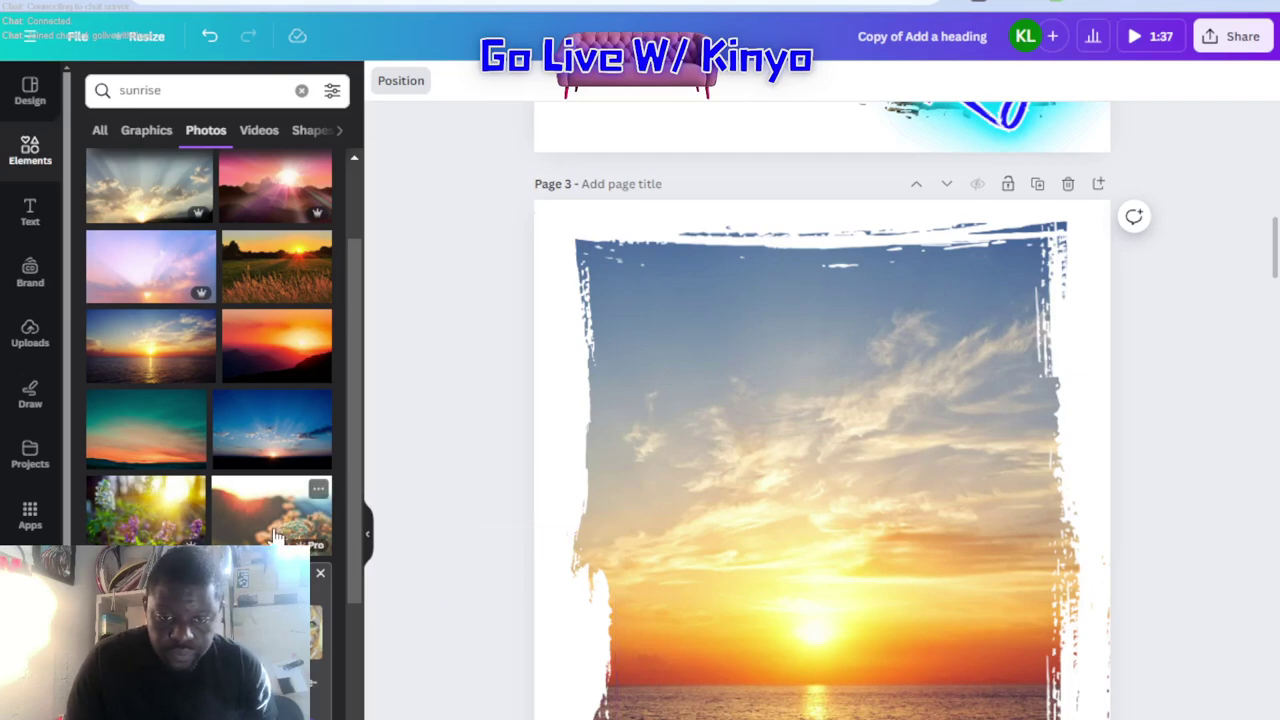
Fill page 3 with the photo of sunlit flowers against hills and send it to the back
{"action": "left_click_drag", "start_coordinate": [272, 515], "coordinate": [580, 540]}
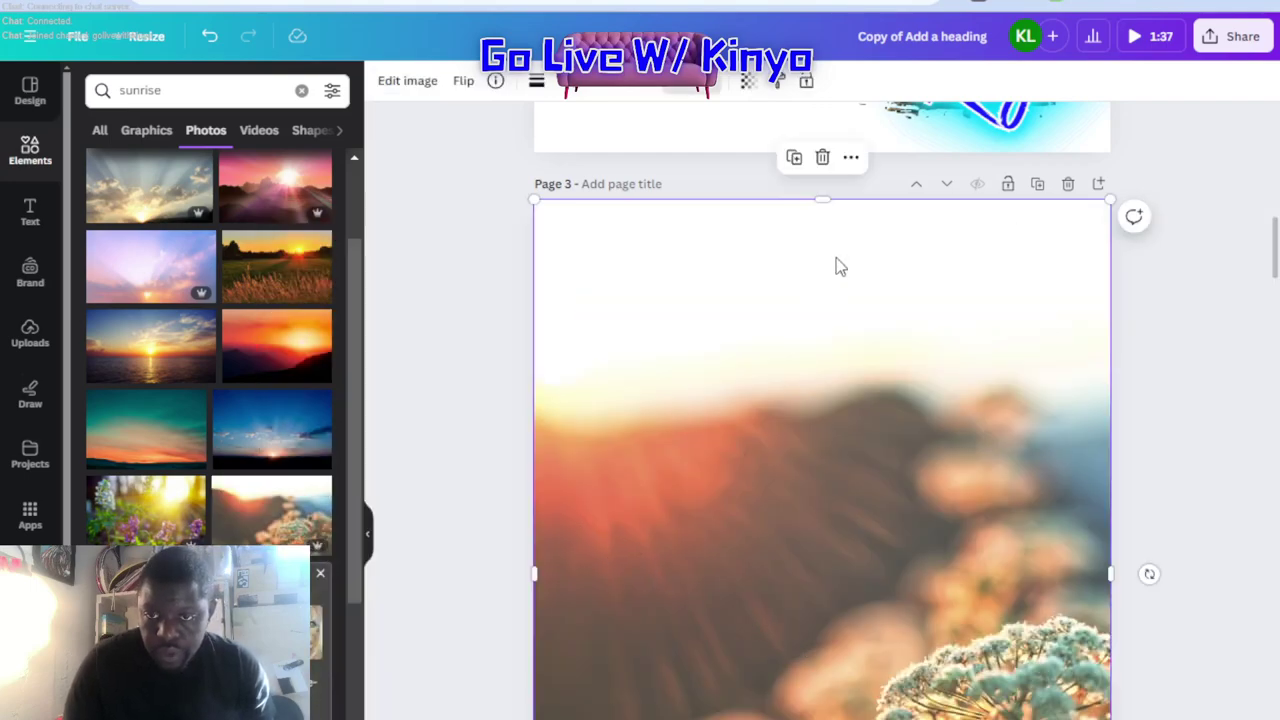
{"action": "left_click", "coordinate": [703, 92]}
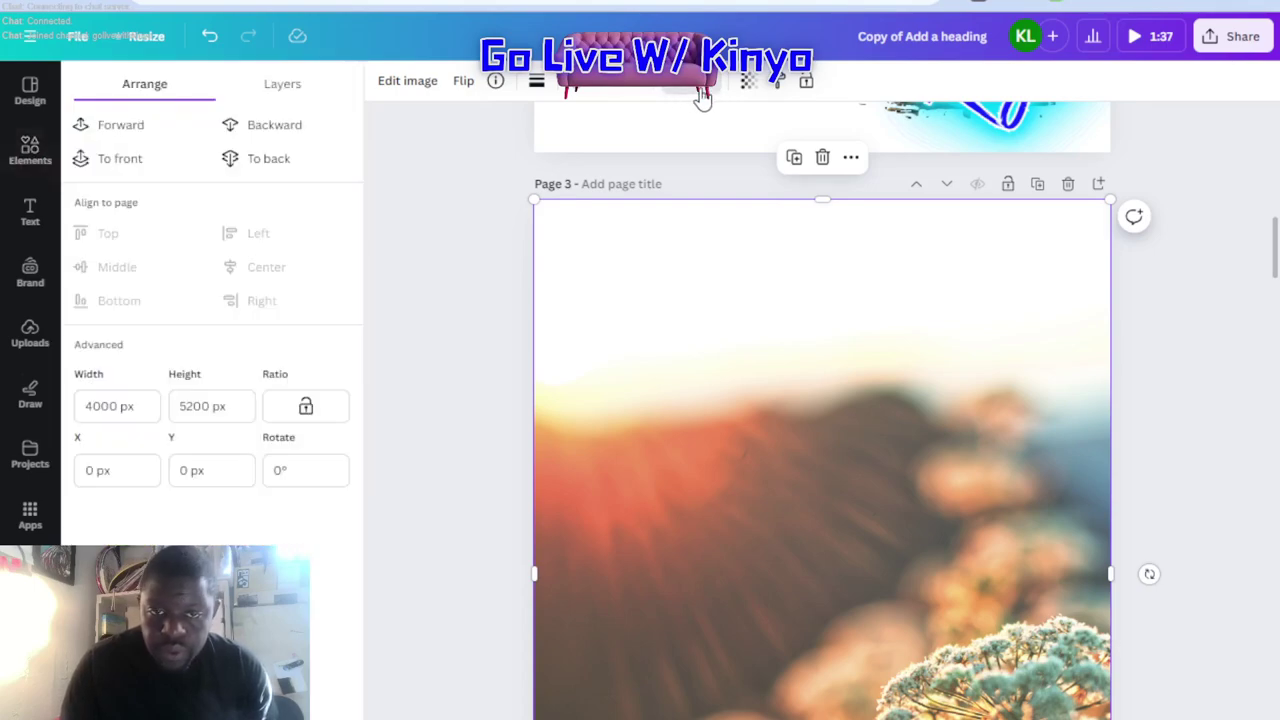
{"action": "left_click", "coordinate": [236, 160]}
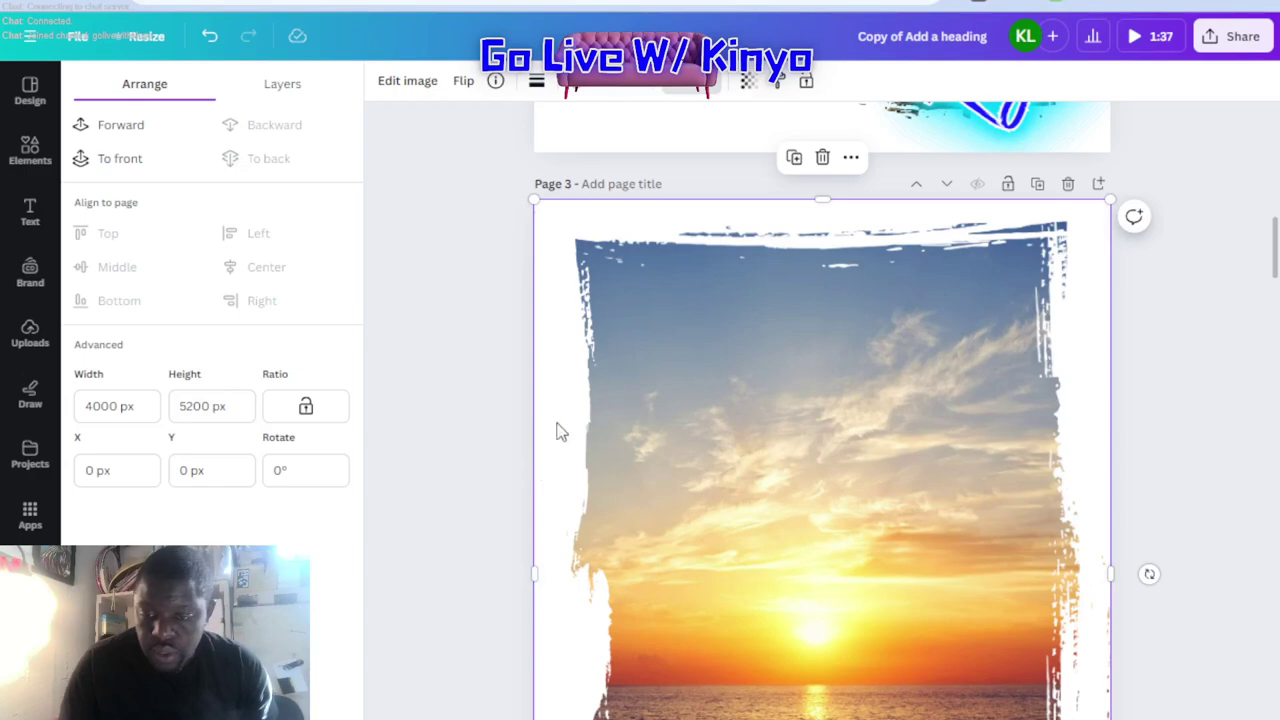
Remove the ocean sunrise photo from page 3 and compare the page with page 2
{"action": "left_click", "coordinate": [760, 560]}
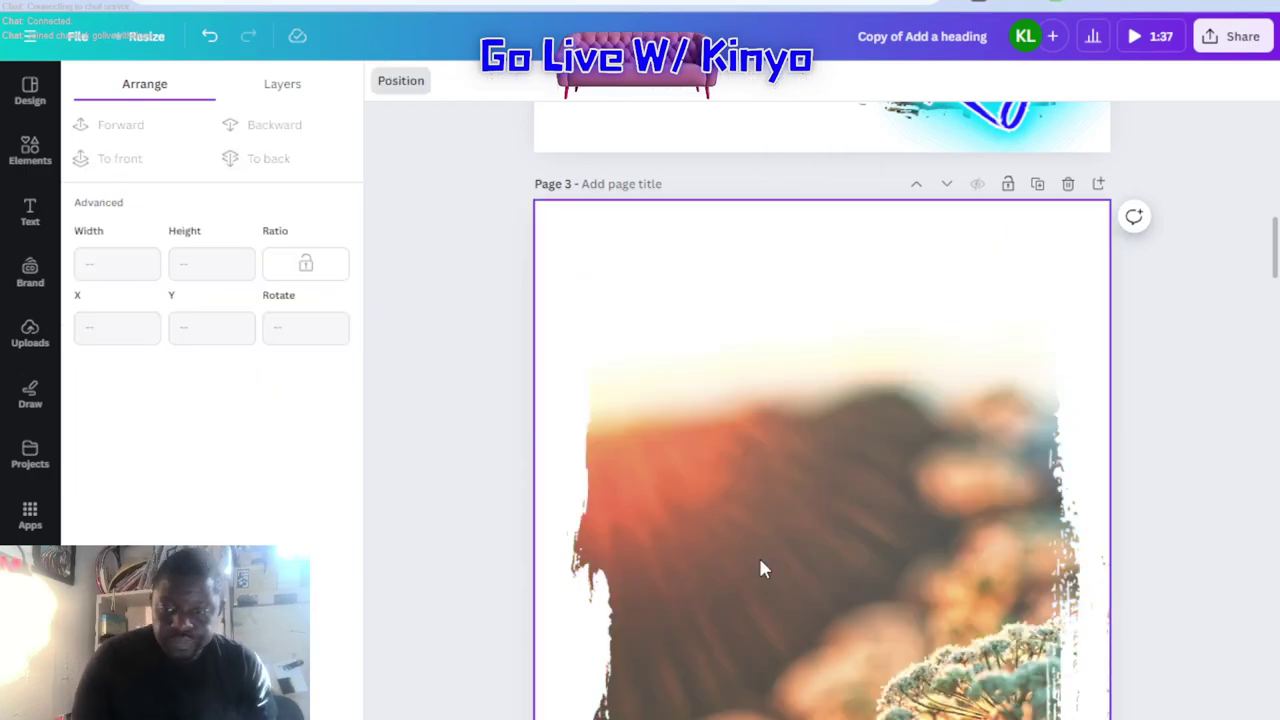
{"action": "key", "text": "ctrl+z"}
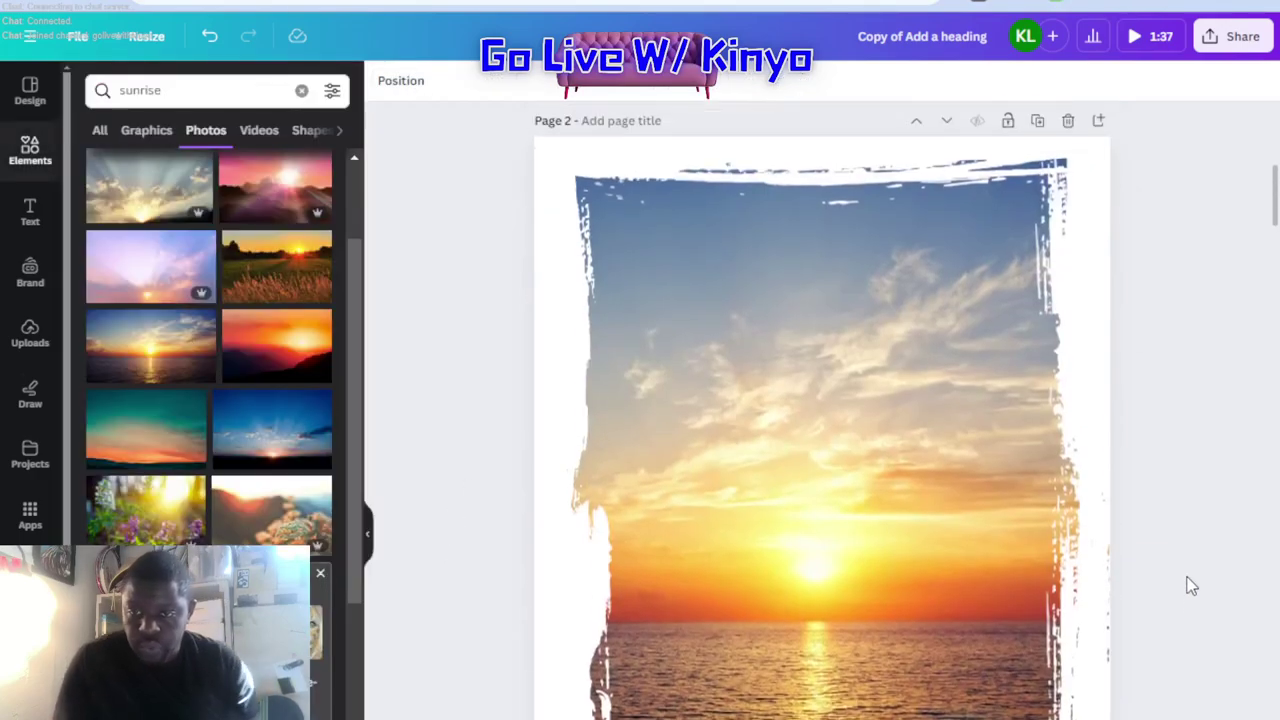
{"action": "scroll", "coordinate": [1187, 580], "scroll_direction": "up", "scroll_amount": 4}
{"action": "scroll", "coordinate": [1190, 585], "scroll_direction": "down", "scroll_amount": 4}
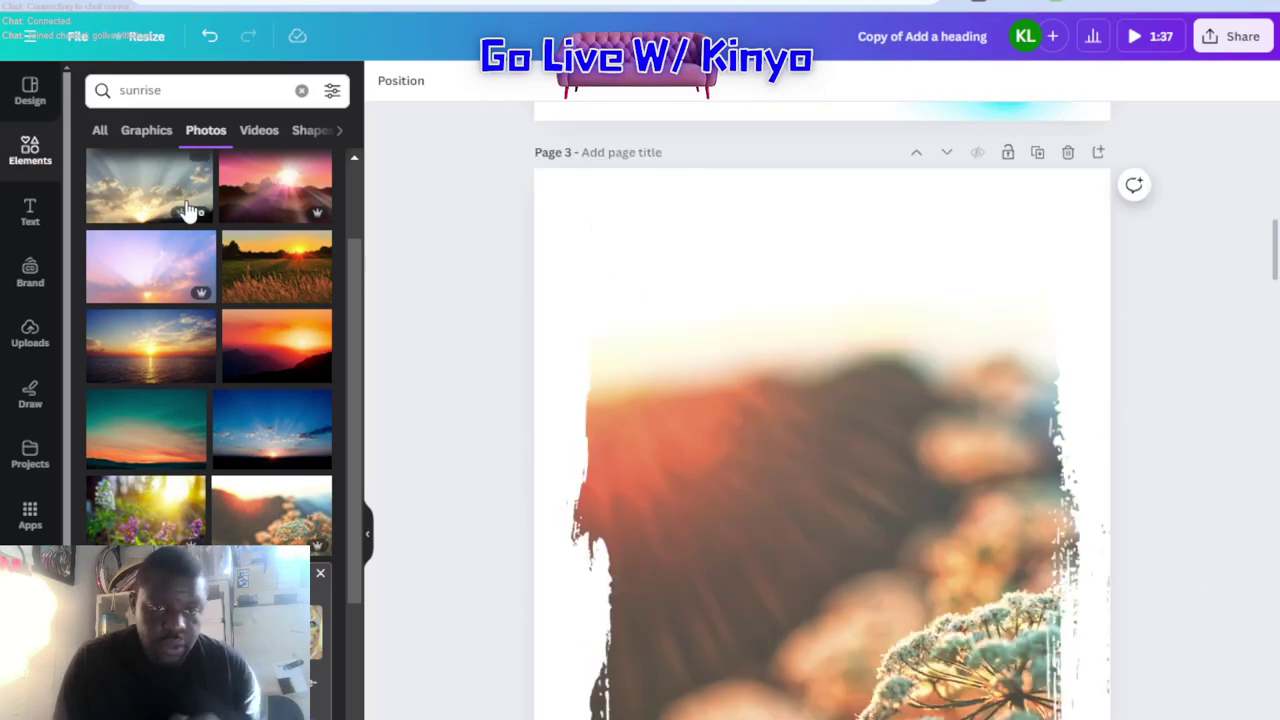
Search the elements for preserves and browse the photo results for a suitable image
{"action": "left_click", "coordinate": [23, 167]}
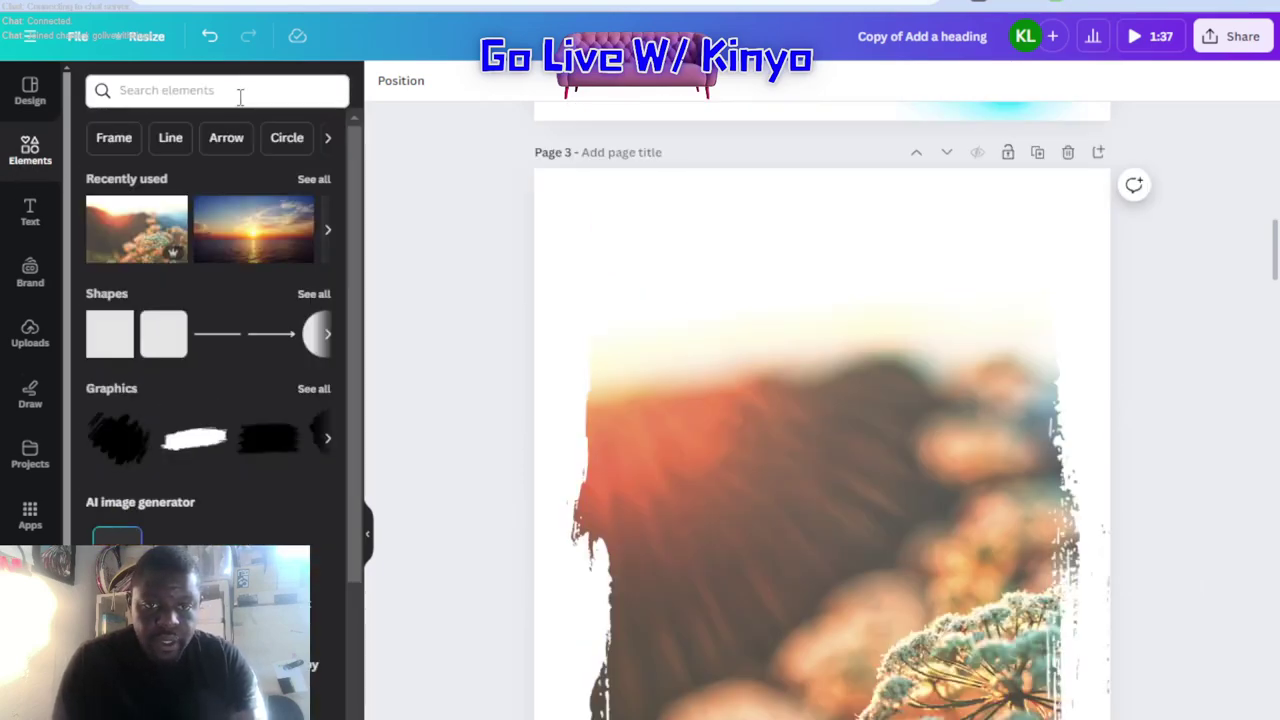
{"action": "left_click", "coordinate": [242, 90]}
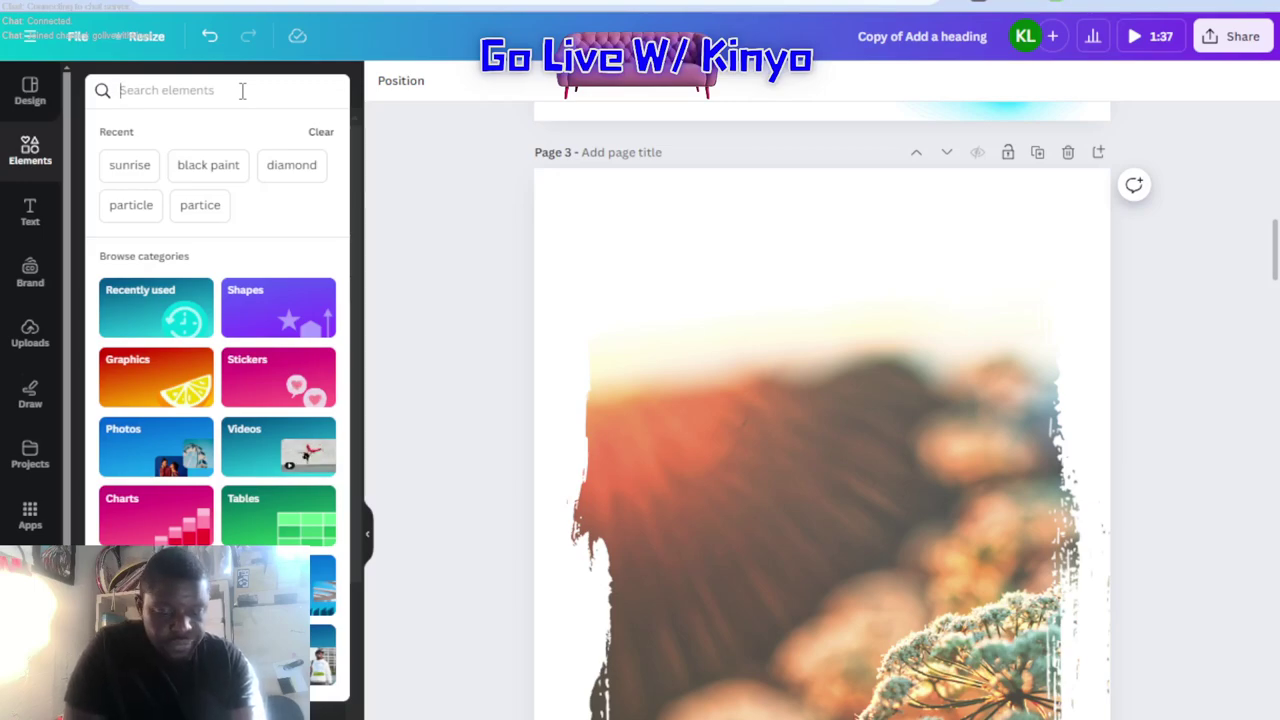
{"action": "type", "text": "p"}
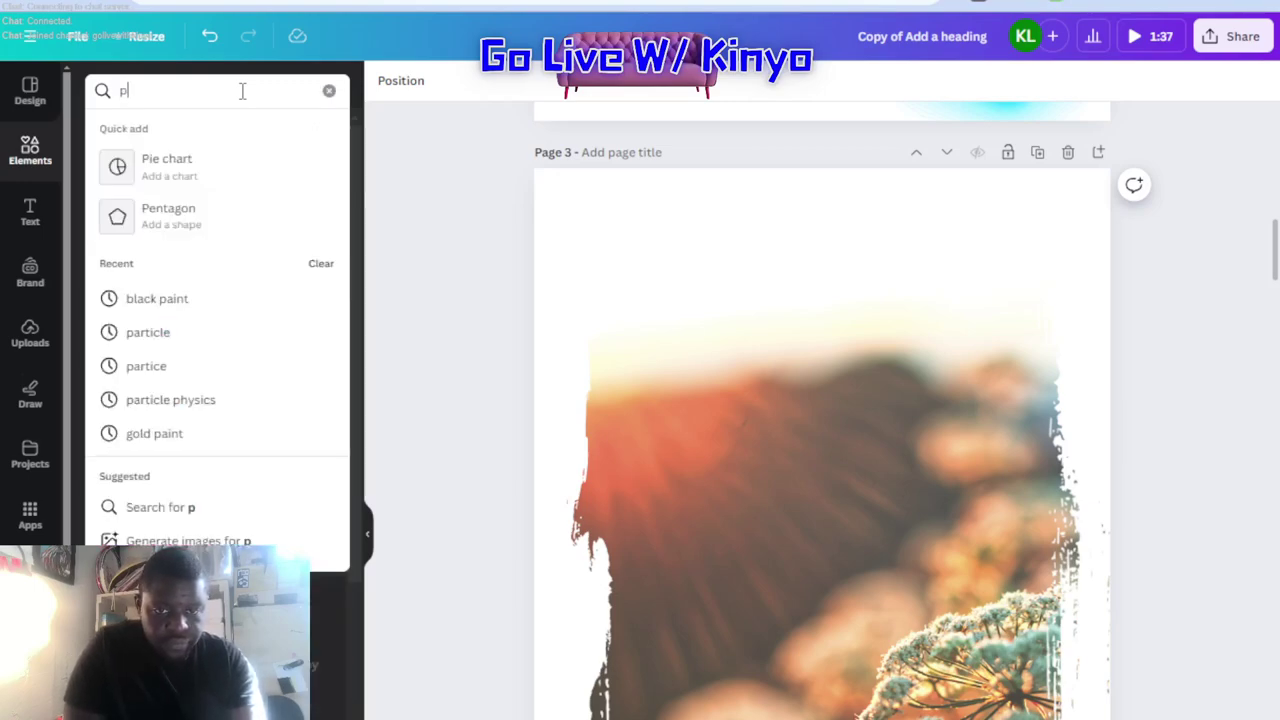
{"action": "type", "text": "reserves"}
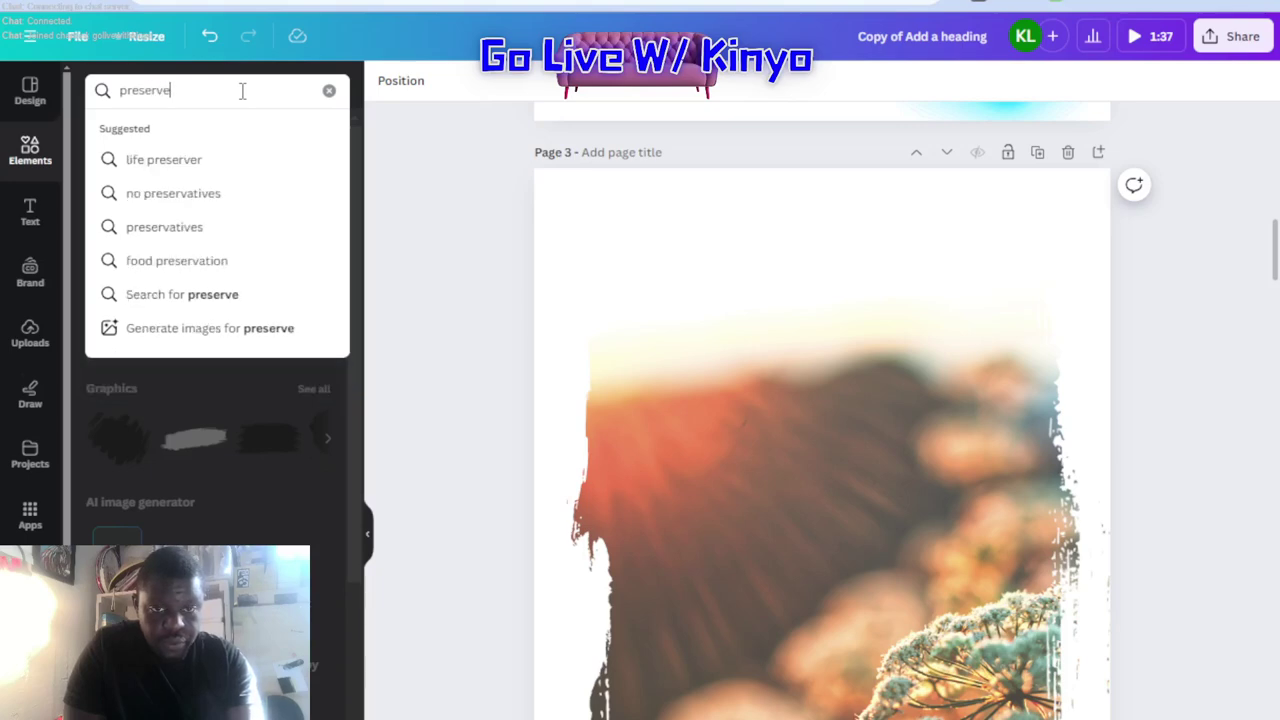
{"action": "key", "text": "Return"}
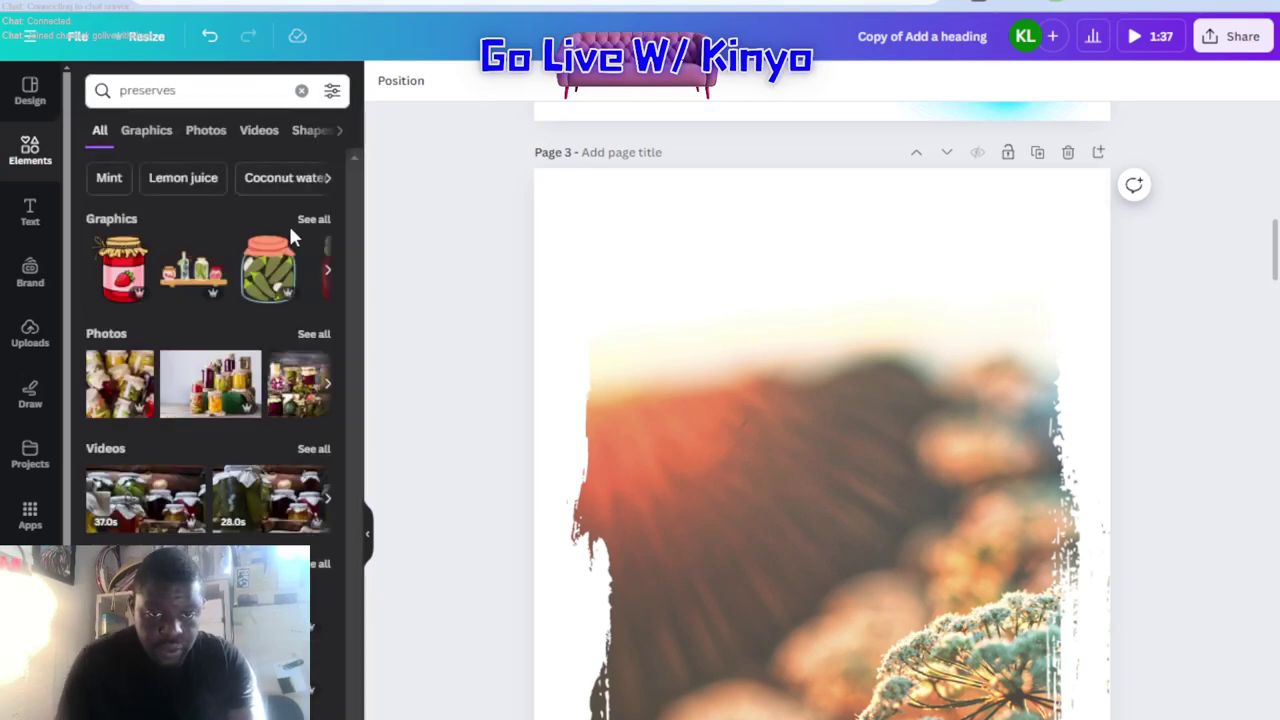
{"action": "left_click", "coordinate": [310, 343]}
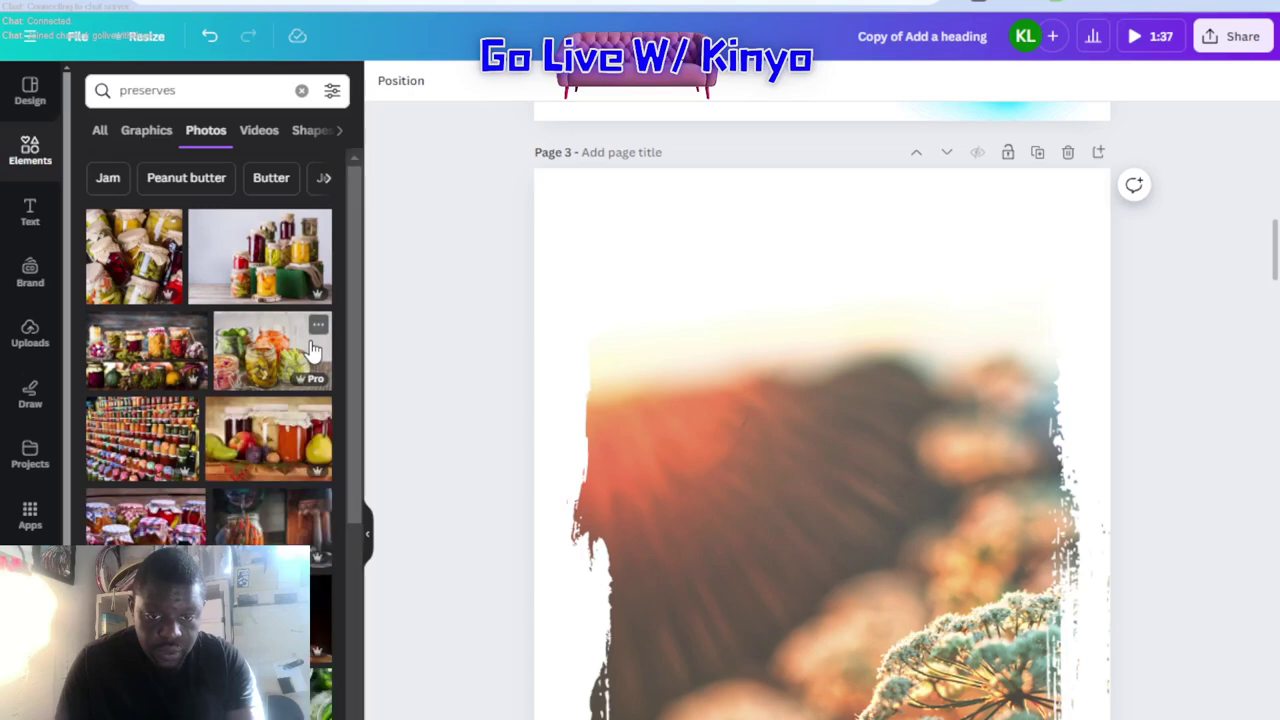
{"action": "scroll", "coordinate": [258, 434], "scroll_direction": "down", "scroll_amount": 5}
{"action": "scroll", "coordinate": [258, 438], "scroll_direction": "down", "scroll_amount": 2}
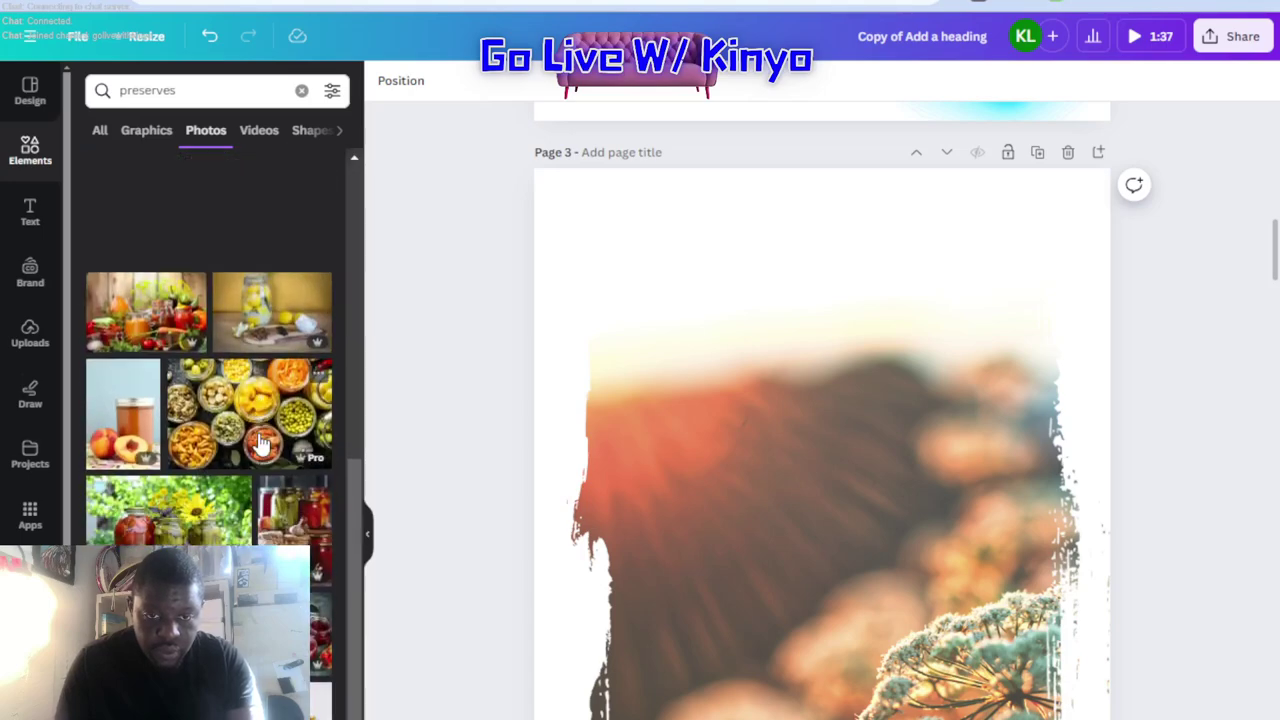
Search the photos for cheese and add the cut-out cheese block with large holes to page 3
{"action": "left_click", "coordinate": [223, 100]}
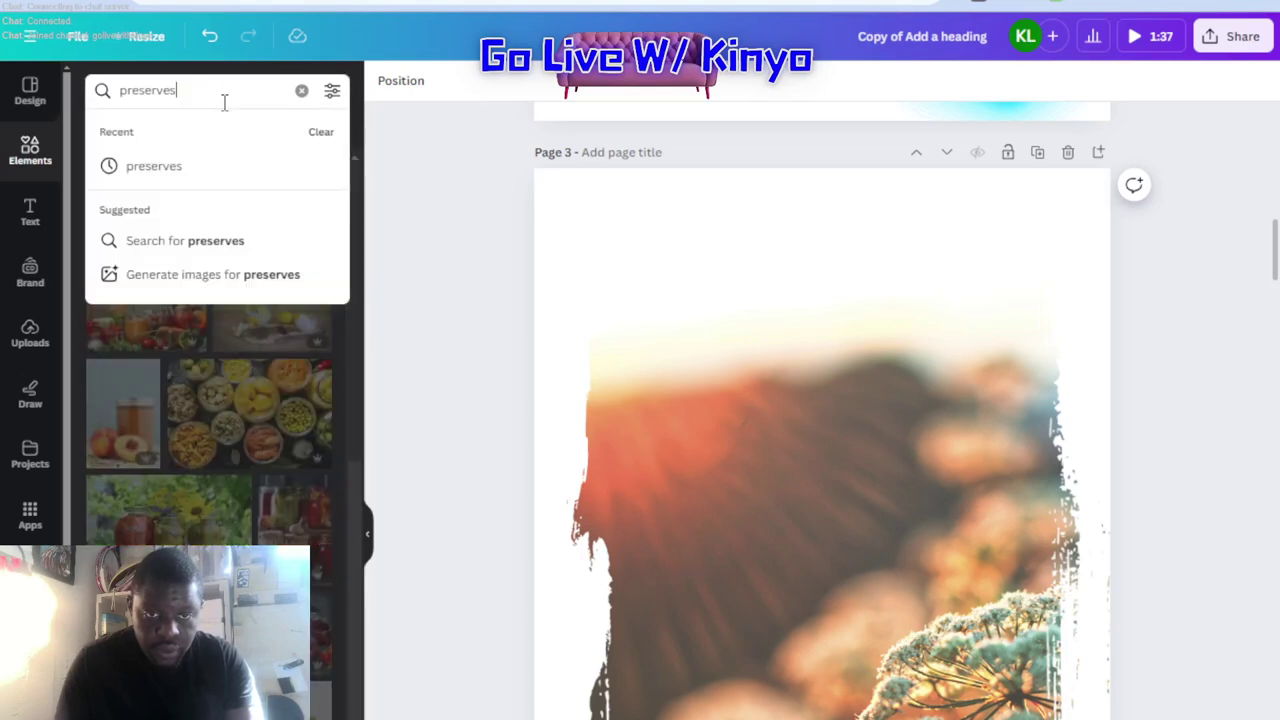
{"action": "double_click", "coordinate": [222, 98]}
{"action": "type", "text": "cheese"}
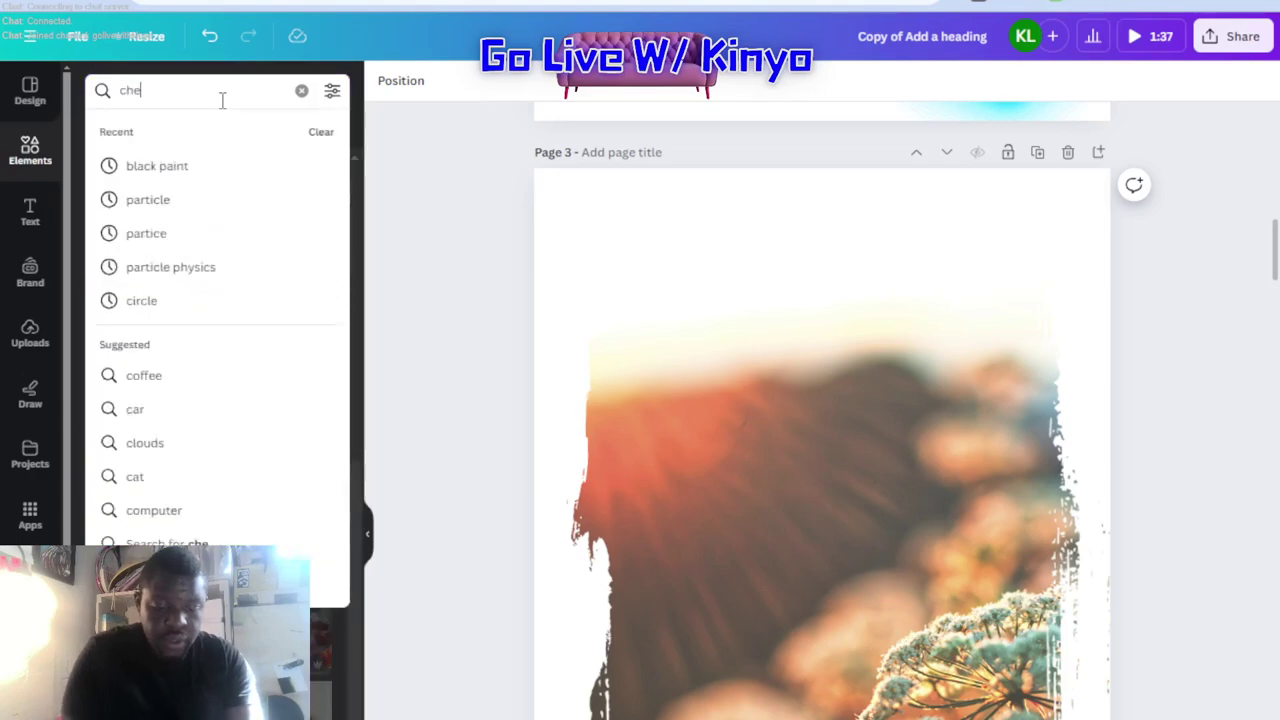
{"action": "key", "text": "Return"}
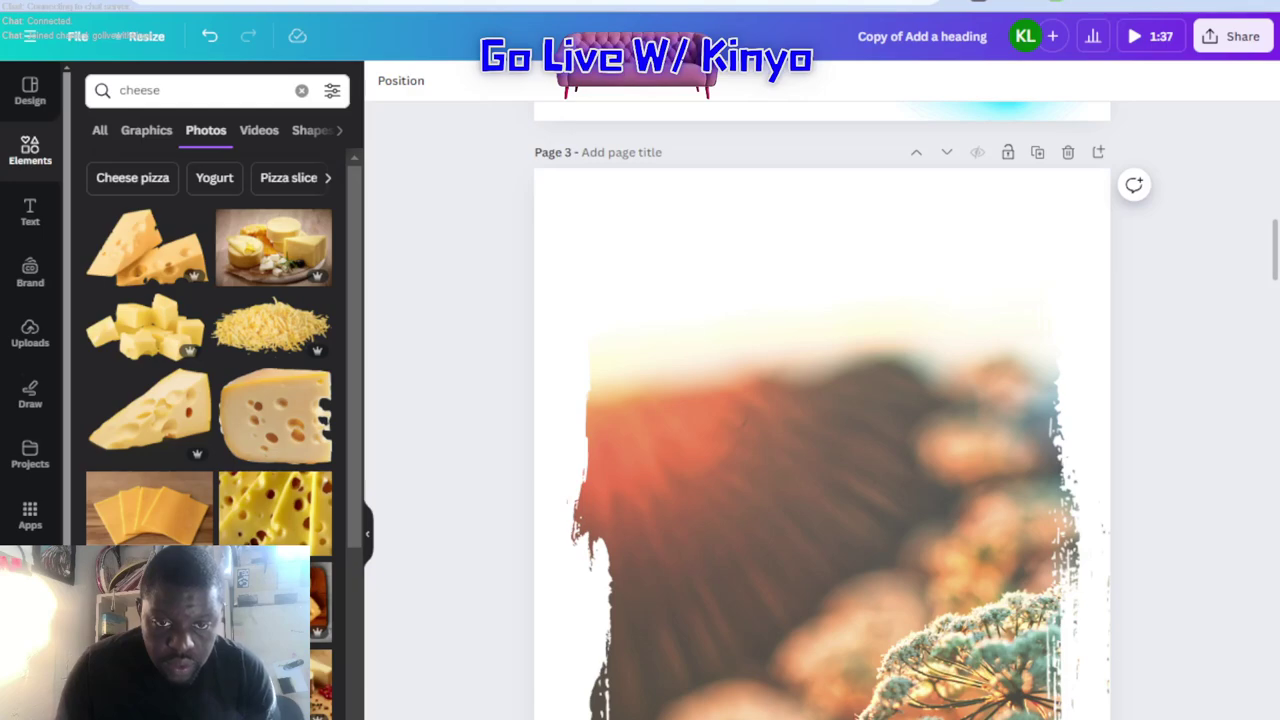
{"action": "left_click", "coordinate": [277, 428]}
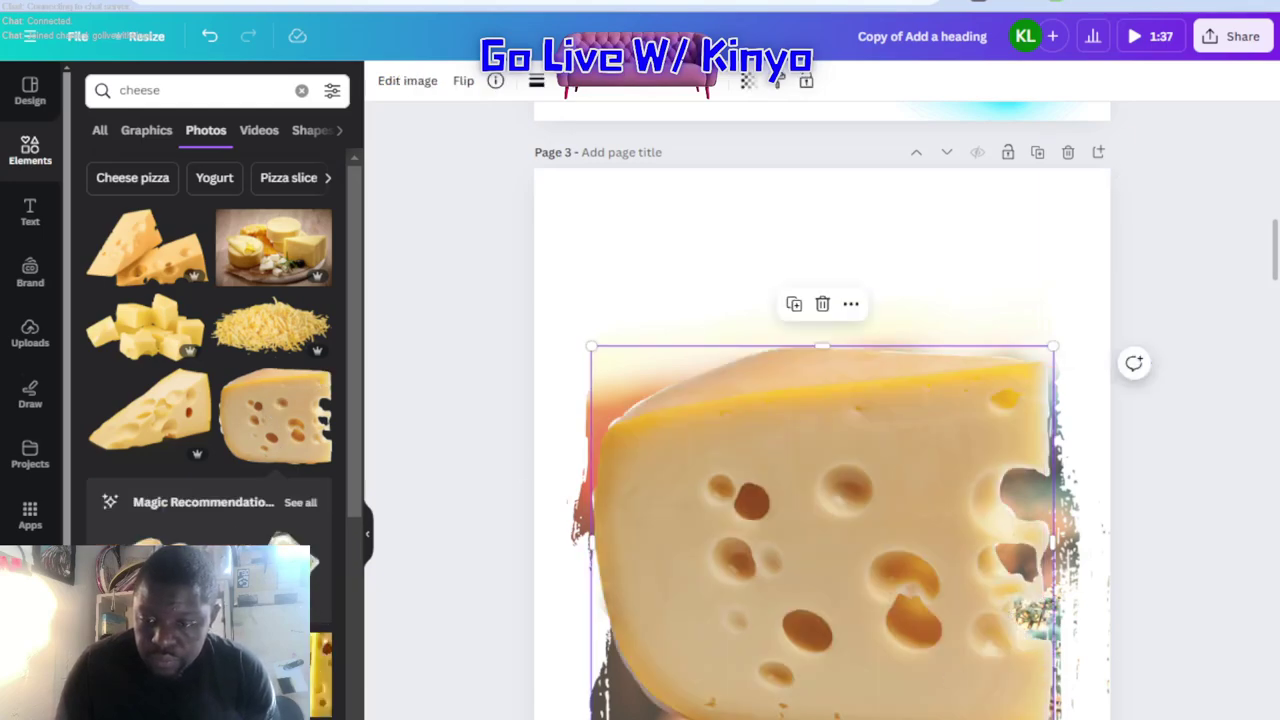
Shrink the cheese image to about half its size and place it over the left half of the flower photo
{"action": "right_click", "coordinate": [890, 628]}
{"action": "key", "text": "Escape"}
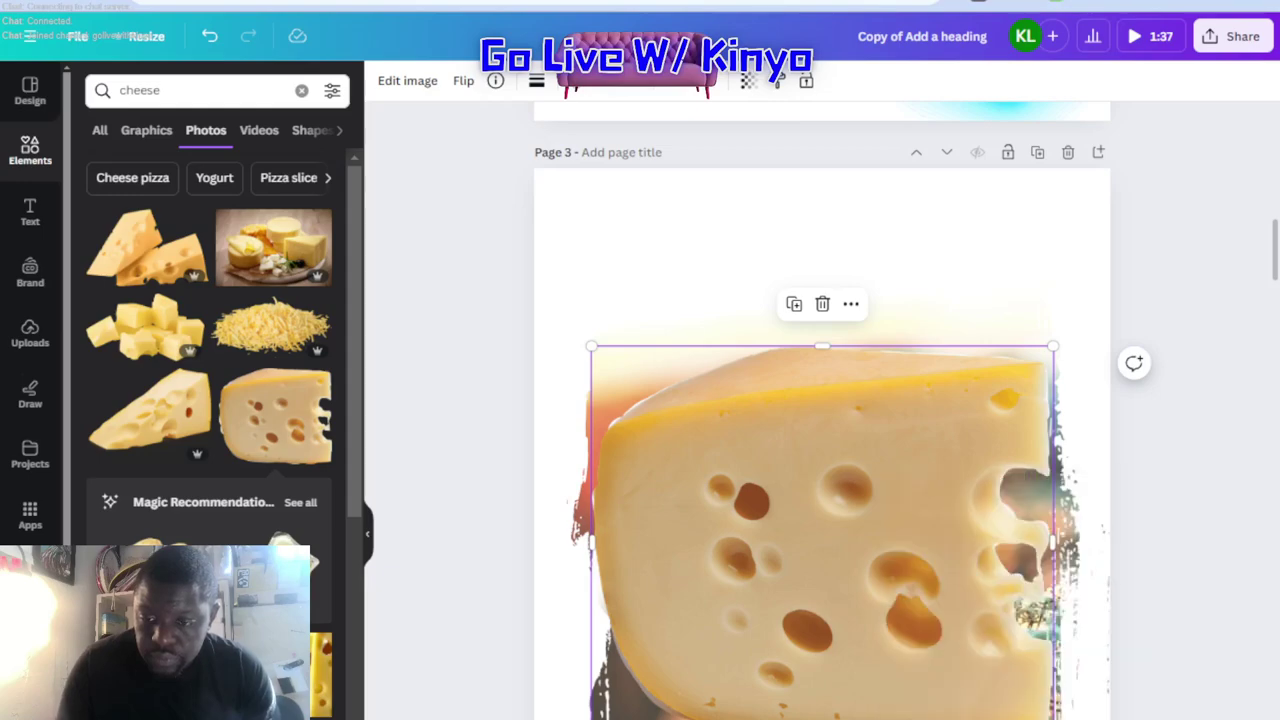
{"action": "left_click_drag", "start_coordinate": [1053, 718], "coordinate": [796, 572]}
{"action": "left_click_drag", "start_coordinate": [700, 482], "coordinate": [721, 558]}
Search the photos for tea and add the cut-out floral teacup with saucer to page 3
{"action": "left_click", "coordinate": [183, 90]}
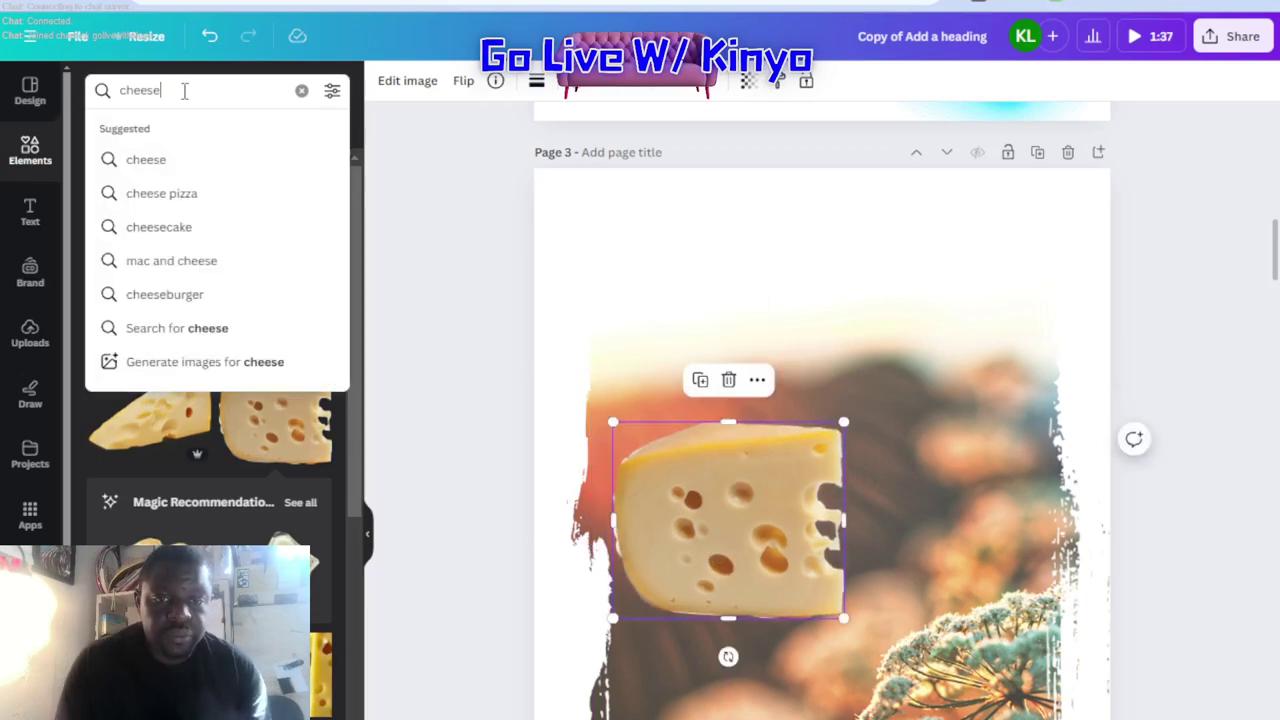
{"action": "double_click", "coordinate": [184, 90]}
{"action": "type", "text": "tea"}
{"action": "key", "text": "Return"}
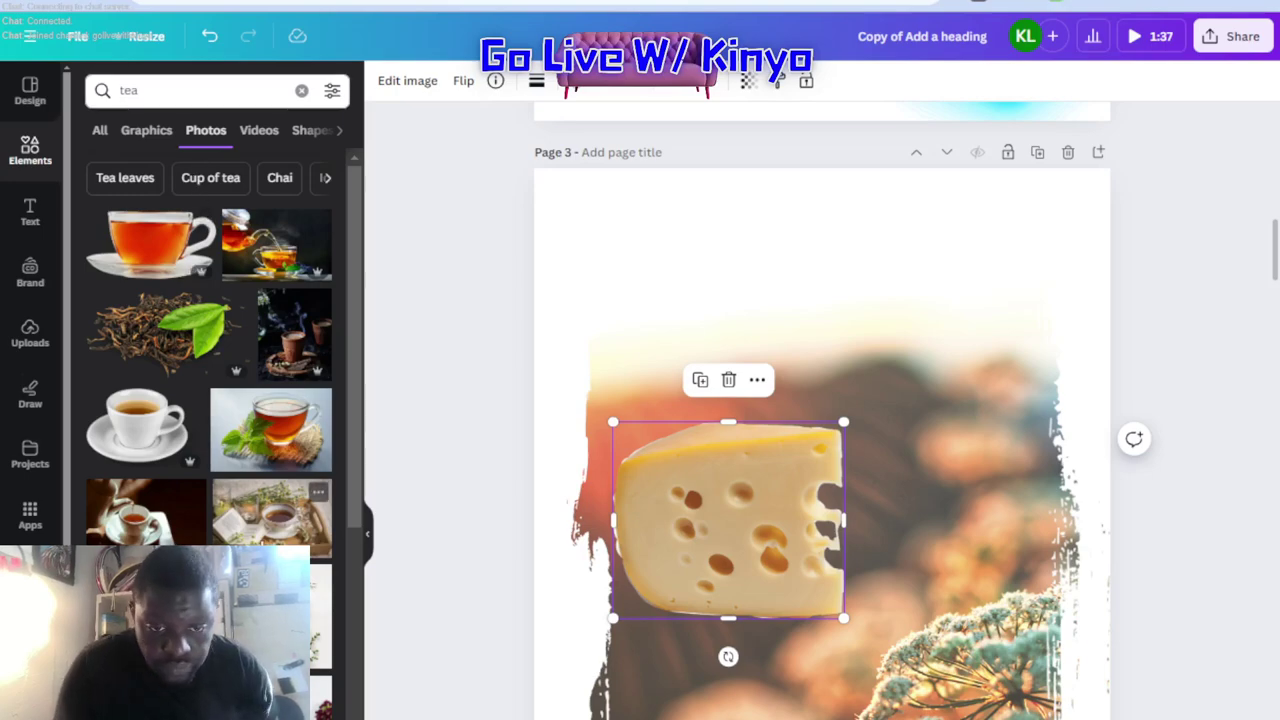
{"action": "scroll", "coordinate": [270, 480], "scroll_direction": "down", "scroll_amount": 2}
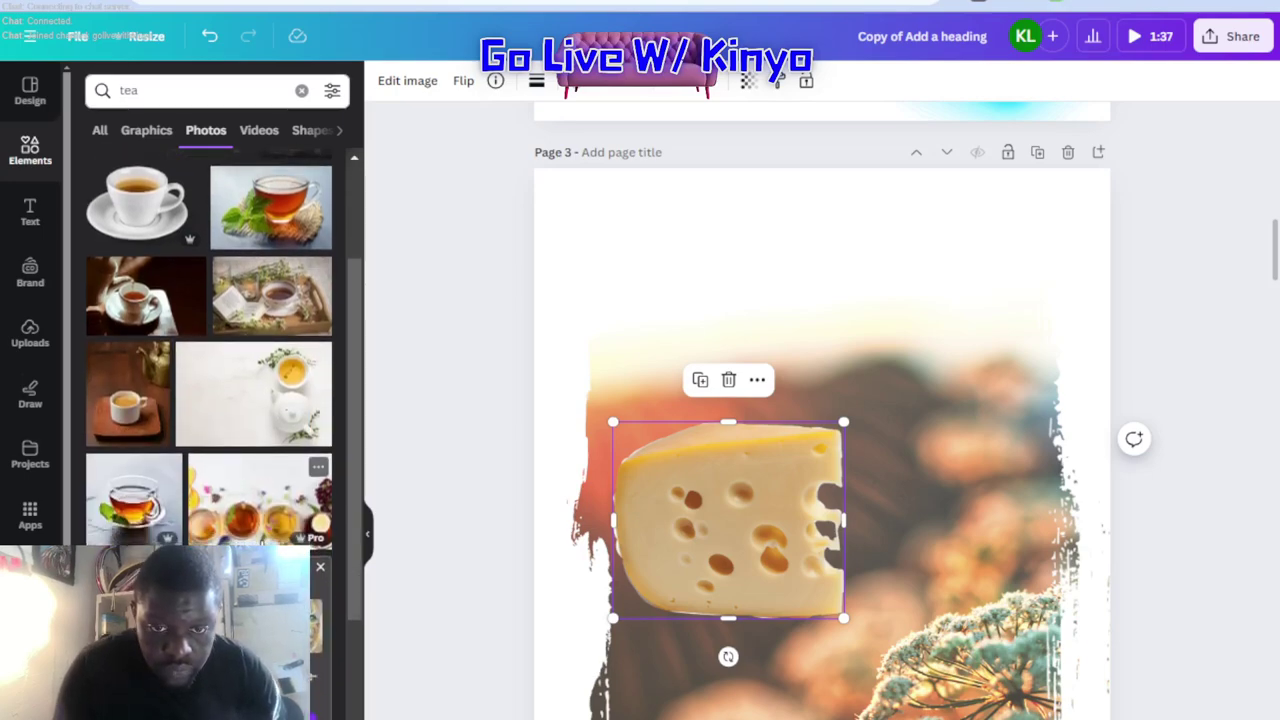
{"action": "scroll", "coordinate": [210, 400], "scroll_direction": "up", "scroll_amount": 3}
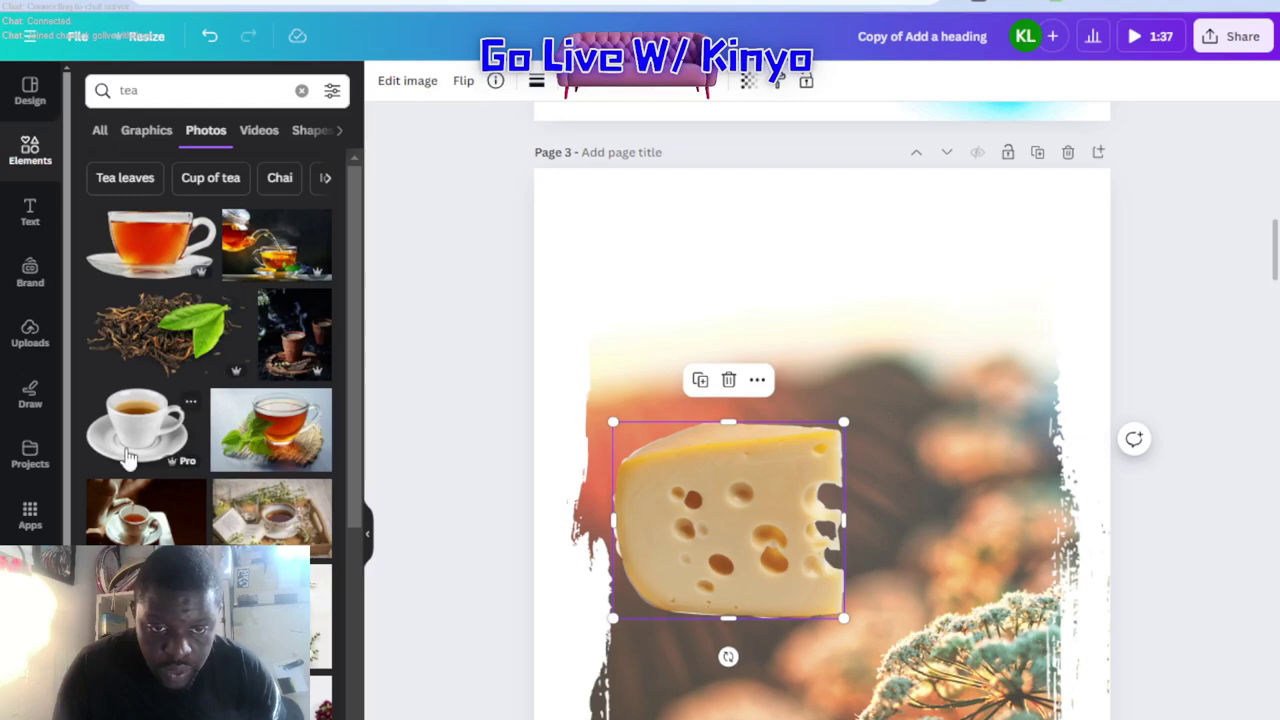
{"action": "scroll", "coordinate": [180, 428], "scroll_direction": "down", "scroll_amount": 3}
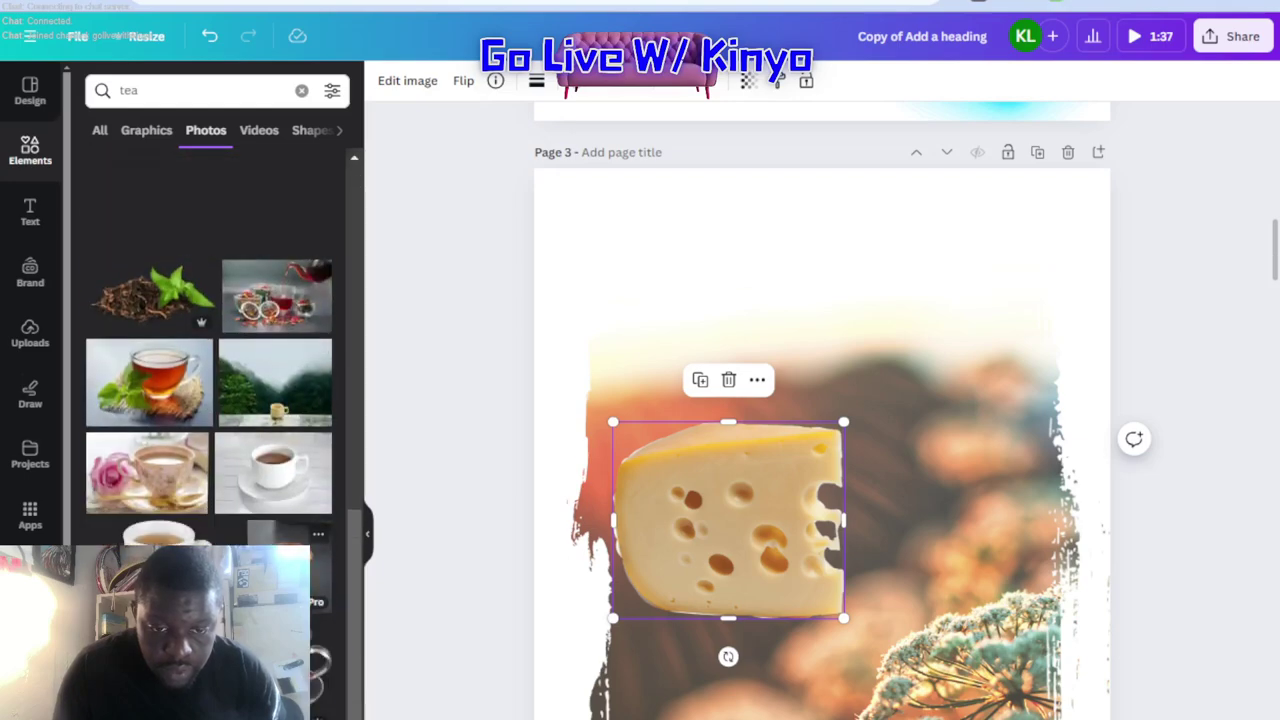
{"action": "scroll", "coordinate": [180, 428], "scroll_direction": "up", "scroll_amount": 3}
{"action": "scroll", "coordinate": [270, 345], "scroll_direction": "down", "scroll_amount": 5}
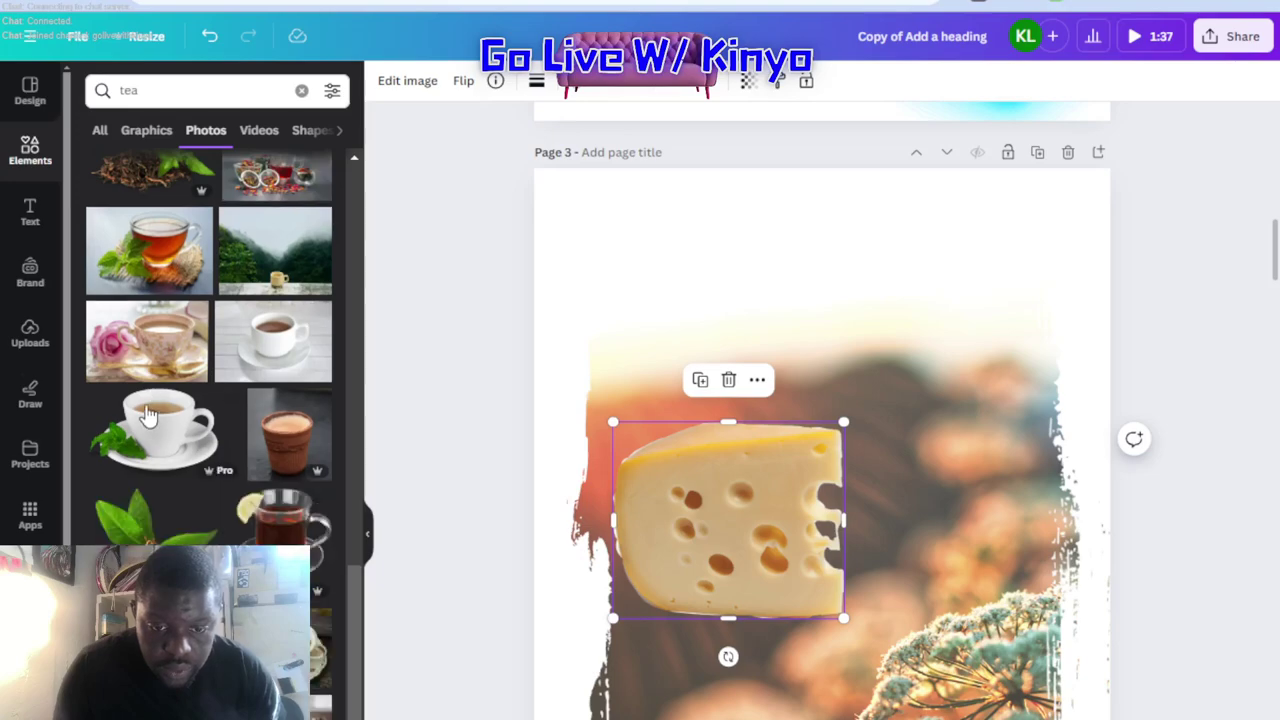
{"action": "scroll", "coordinate": [148, 448], "scroll_direction": "down", "scroll_amount": 5}
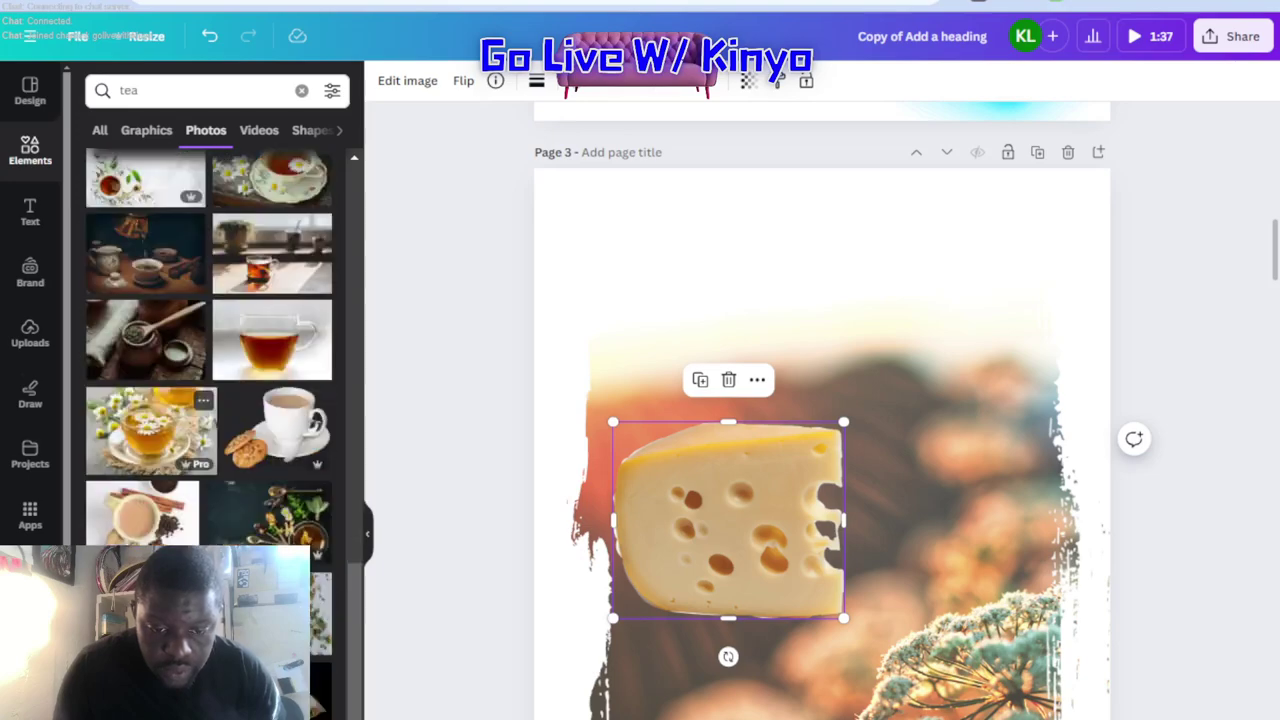
{"action": "left_click", "coordinate": [145, 510]}
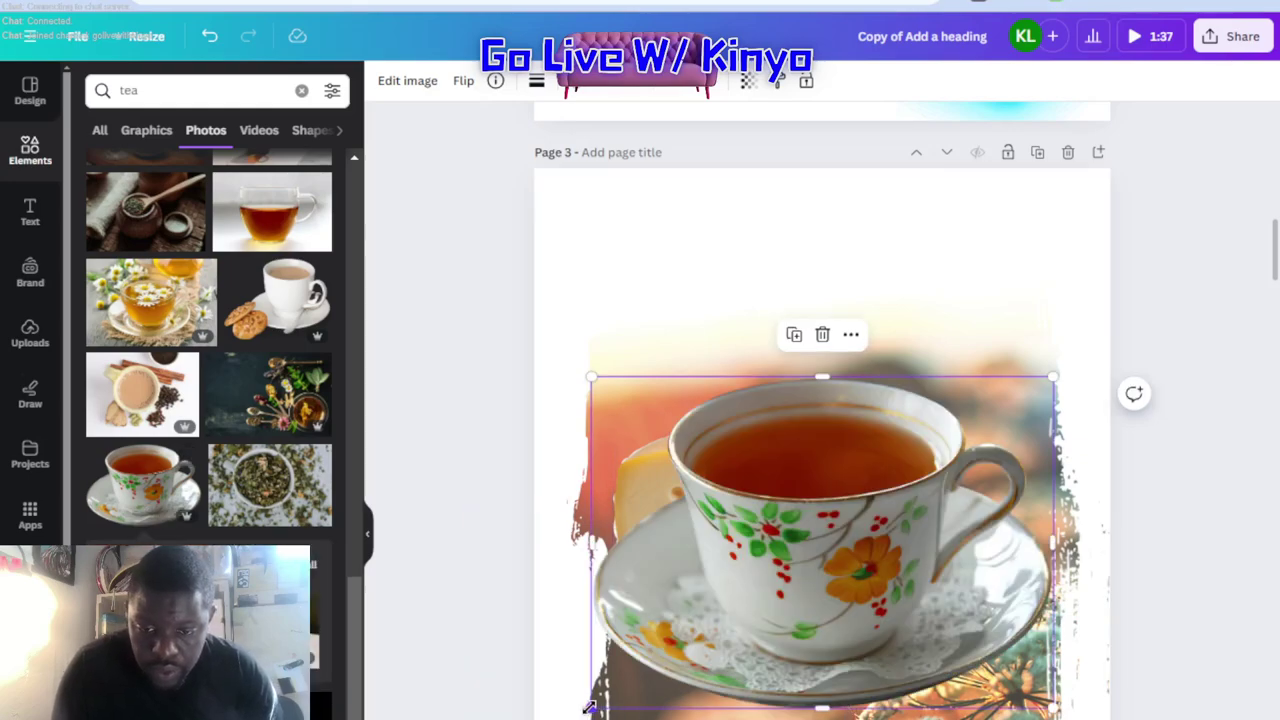
Shrink the teacup to about half its size and place it overlapping the lower-right corner of the cheese
{"action": "left_click_drag", "start_coordinate": [590, 707], "coordinate": [822, 543]}
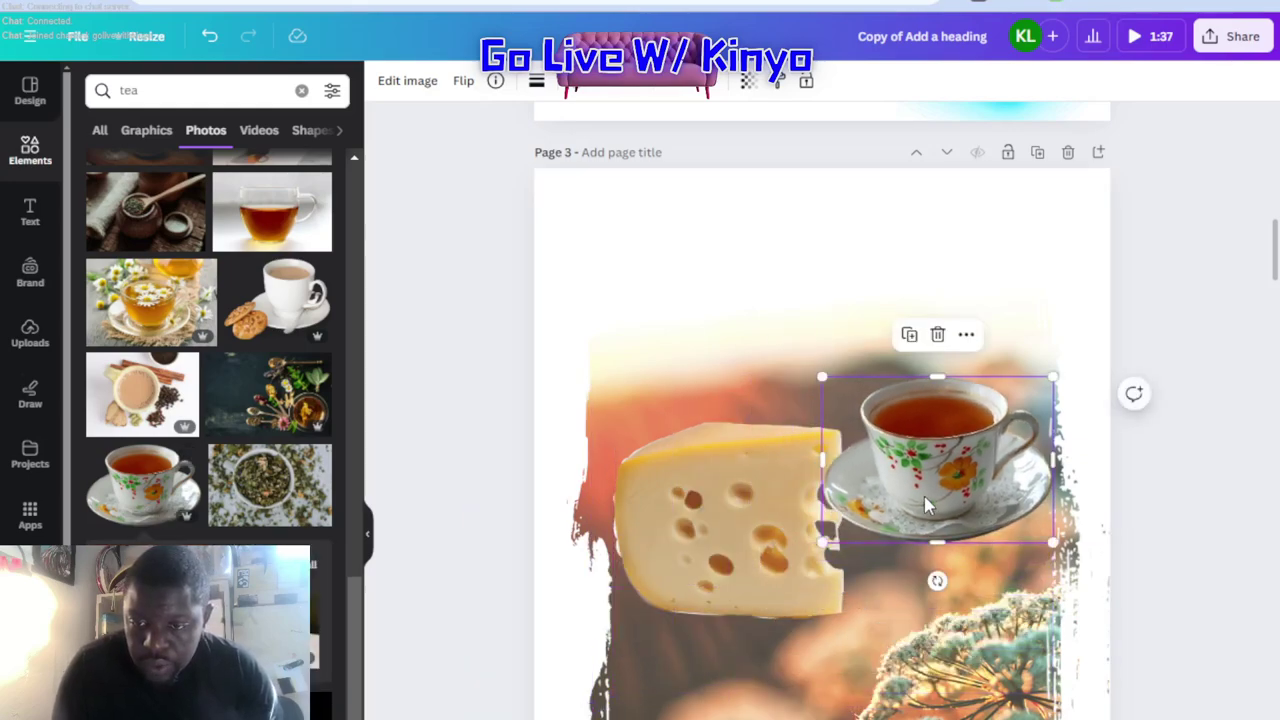
{"action": "left_click_drag", "start_coordinate": [940, 485], "coordinate": [819, 683]}
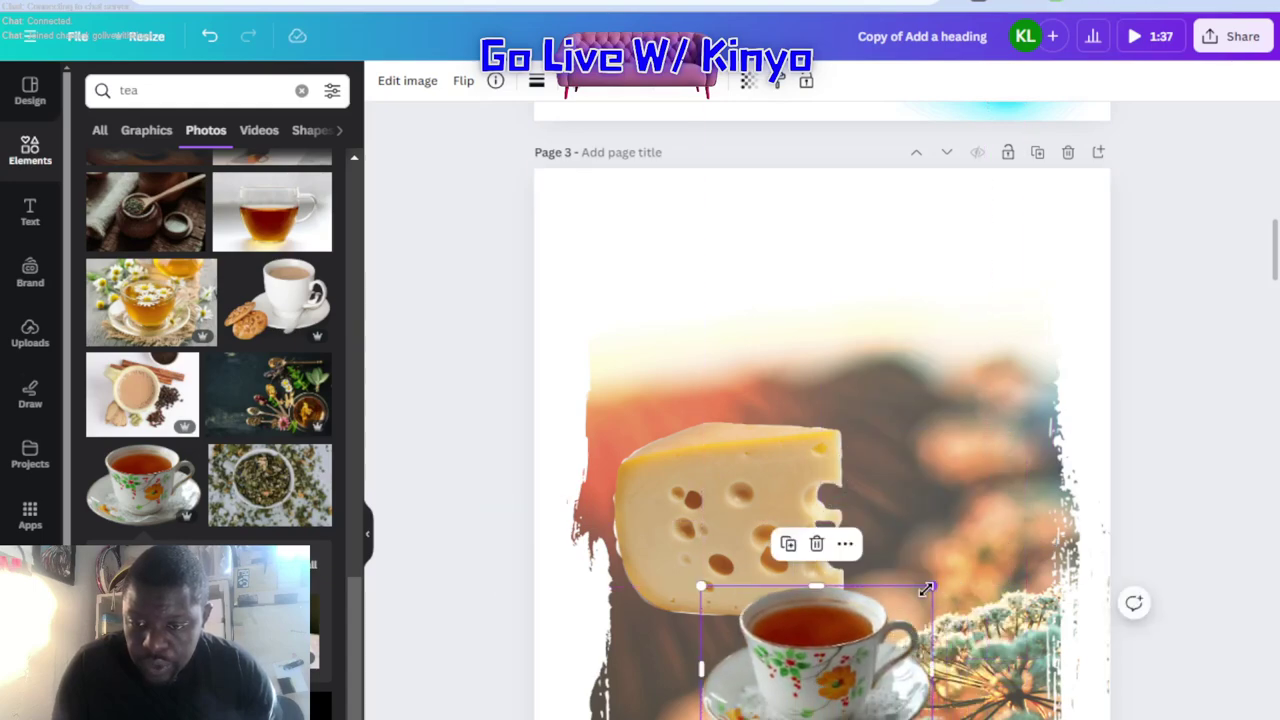
{"action": "left_click_drag", "start_coordinate": [926, 590], "coordinate": [938, 580]}
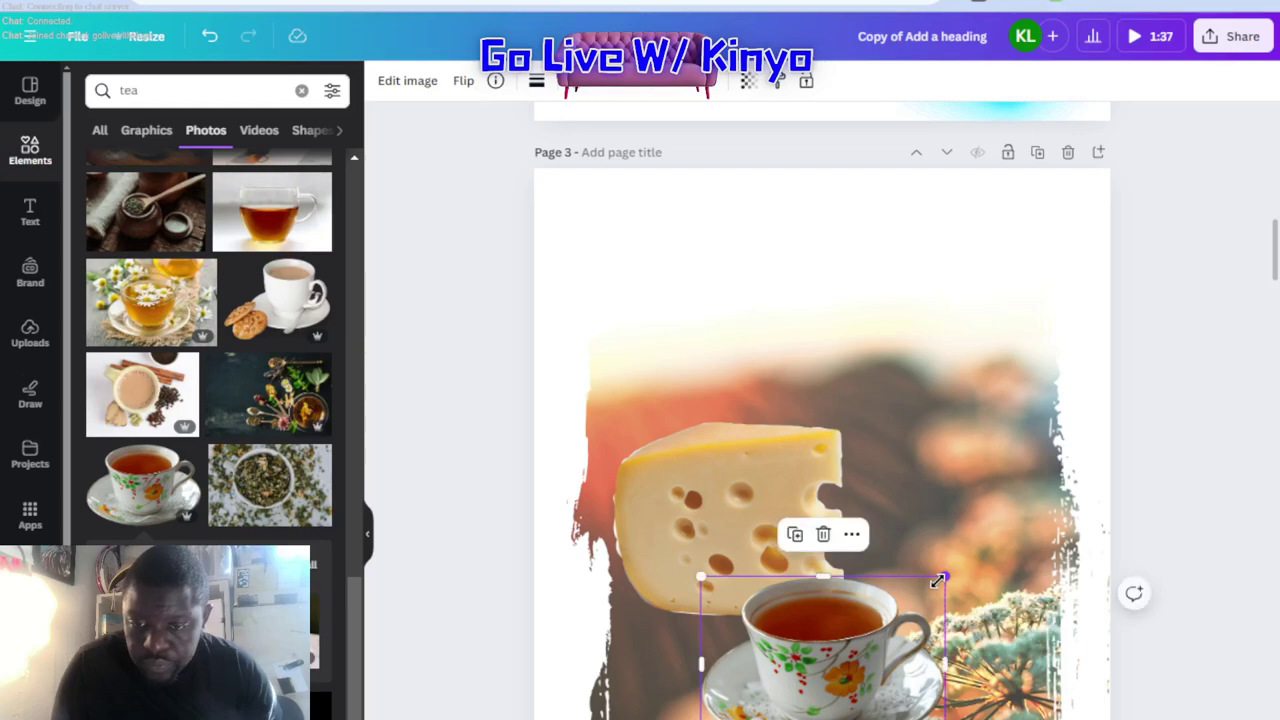
Search the photos for loaf, add the cut-out scored bread loaf, and place it at the top of page 3
{"action": "left_click", "coordinate": [151, 90]}
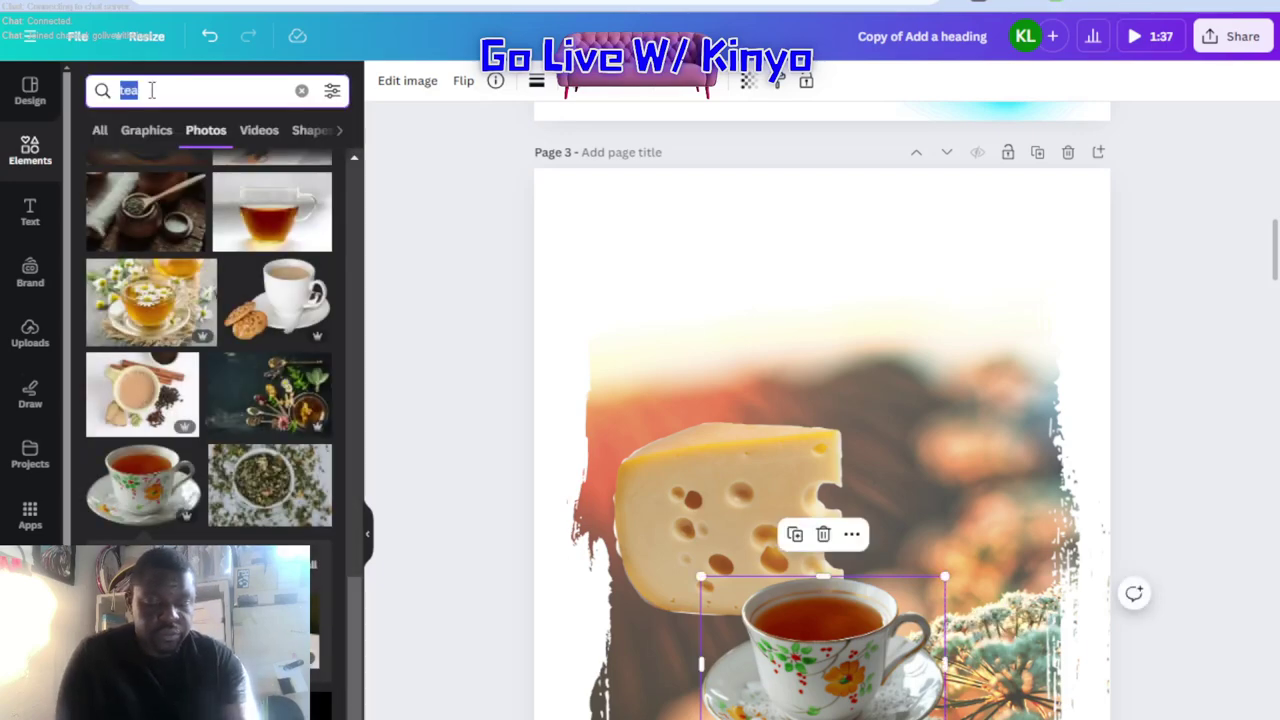
{"action": "type", "text": "loaf"}
{"action": "key", "text": "Return"}
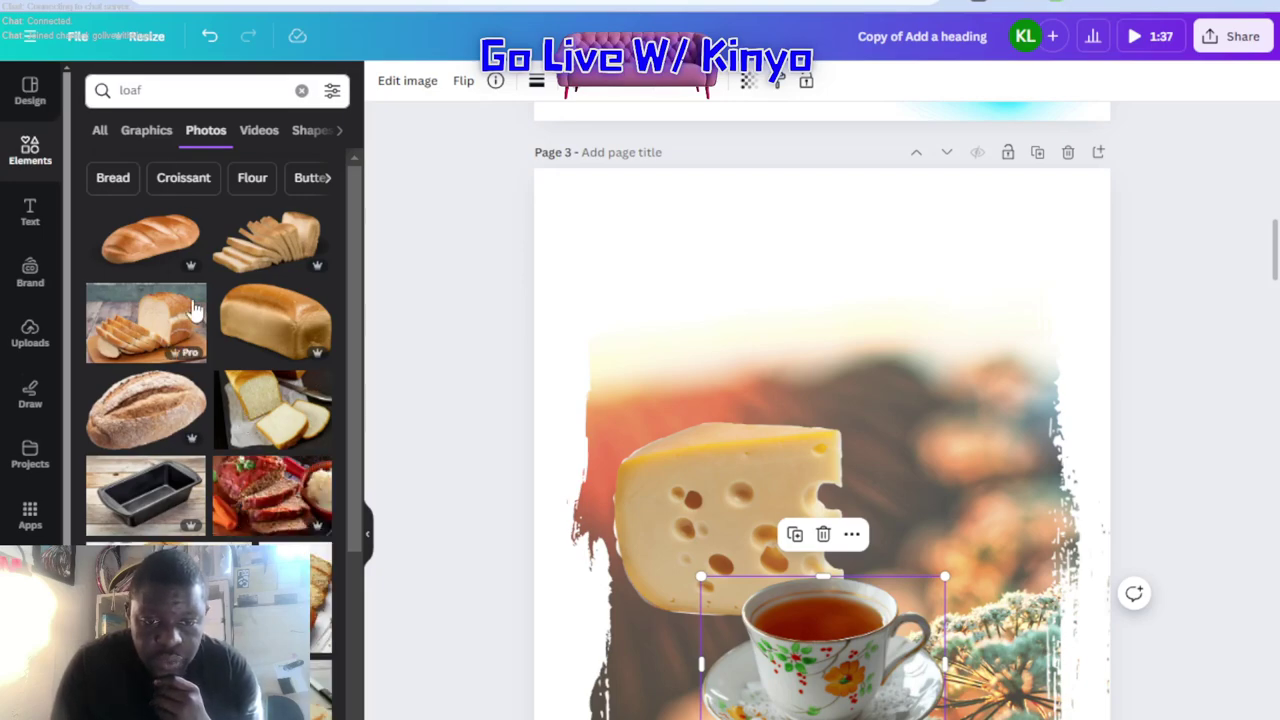
{"action": "left_click", "coordinate": [150, 236]}
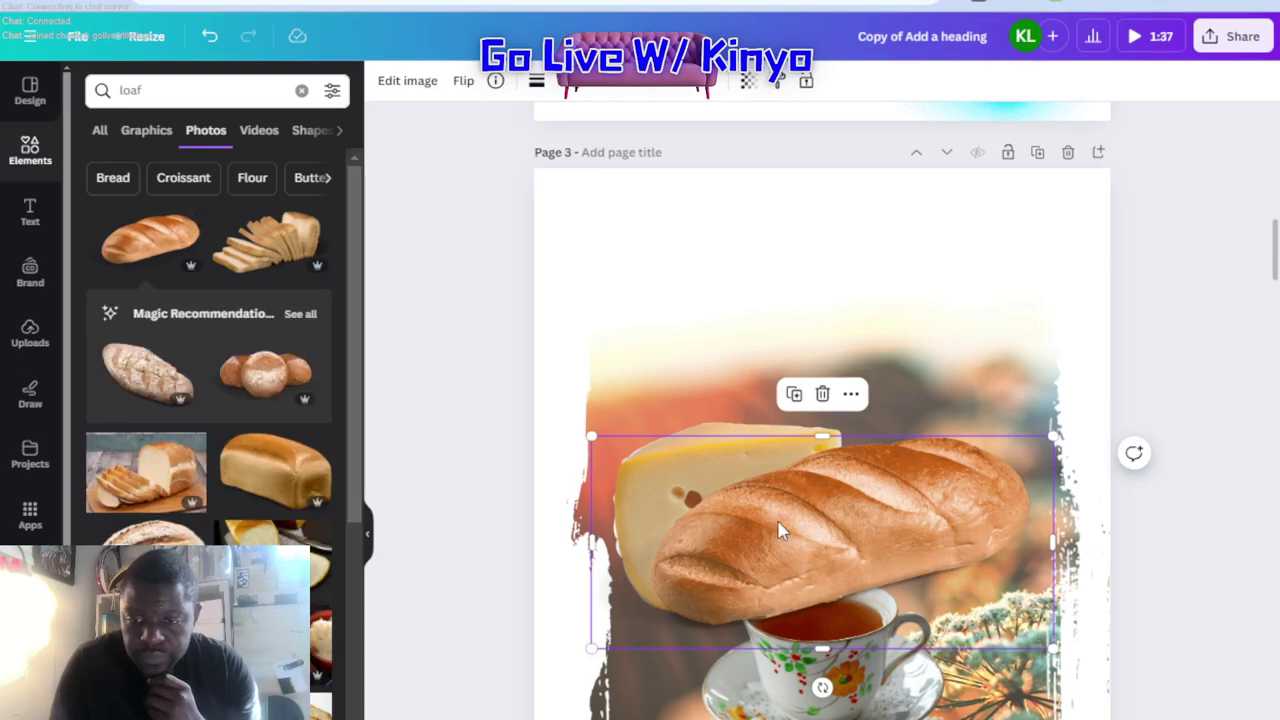
{"action": "left_click_drag", "start_coordinate": [800, 504], "coordinate": [824, 288]}
Send the bread to the back, bring it forward one layer, and lower it to sit just behind the top of the cheese
{"action": "left_click", "coordinate": [690, 88]}
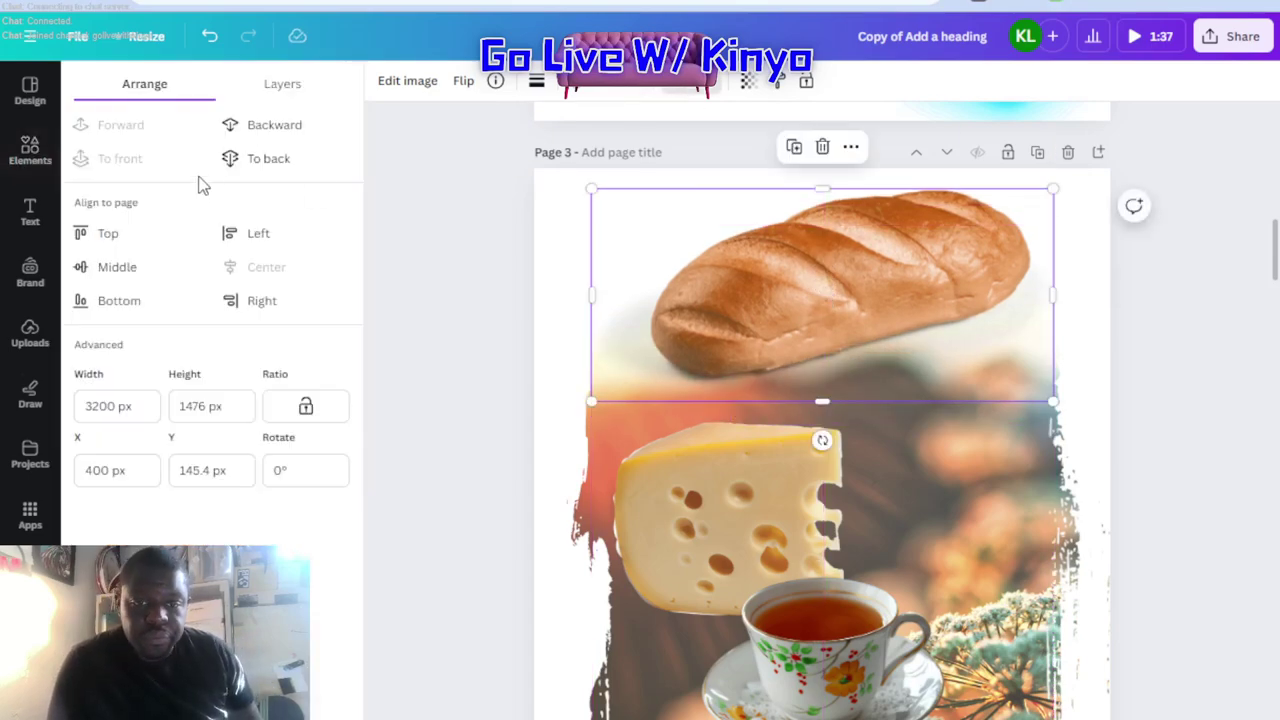
{"action": "left_click", "coordinate": [246, 160]}
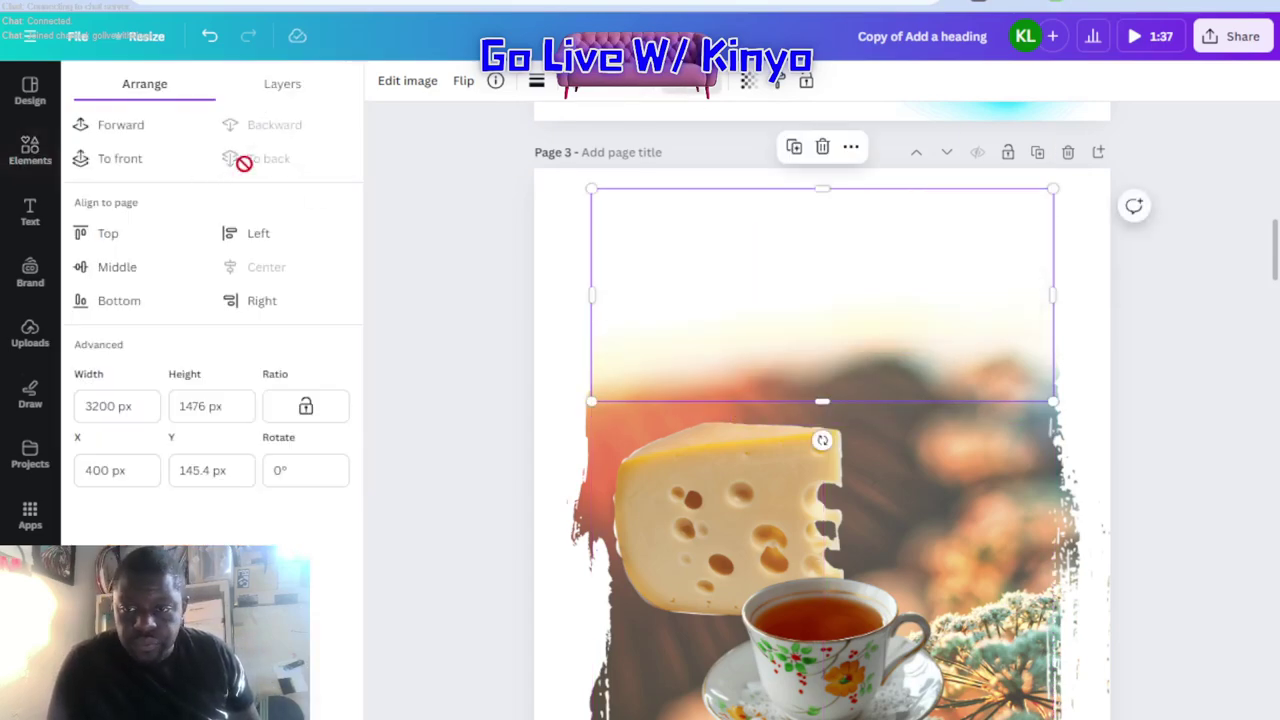
{"action": "left_click", "coordinate": [121, 127]}
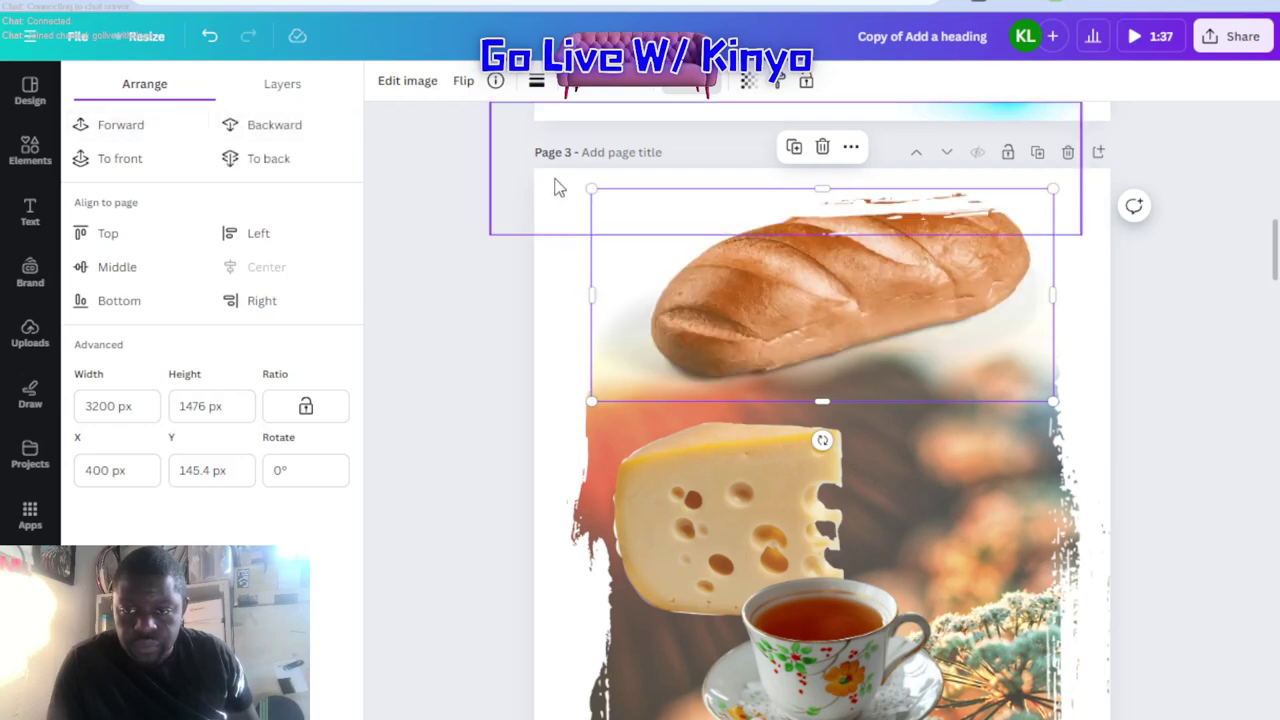
{"action": "left_click", "coordinate": [1231, 366]}
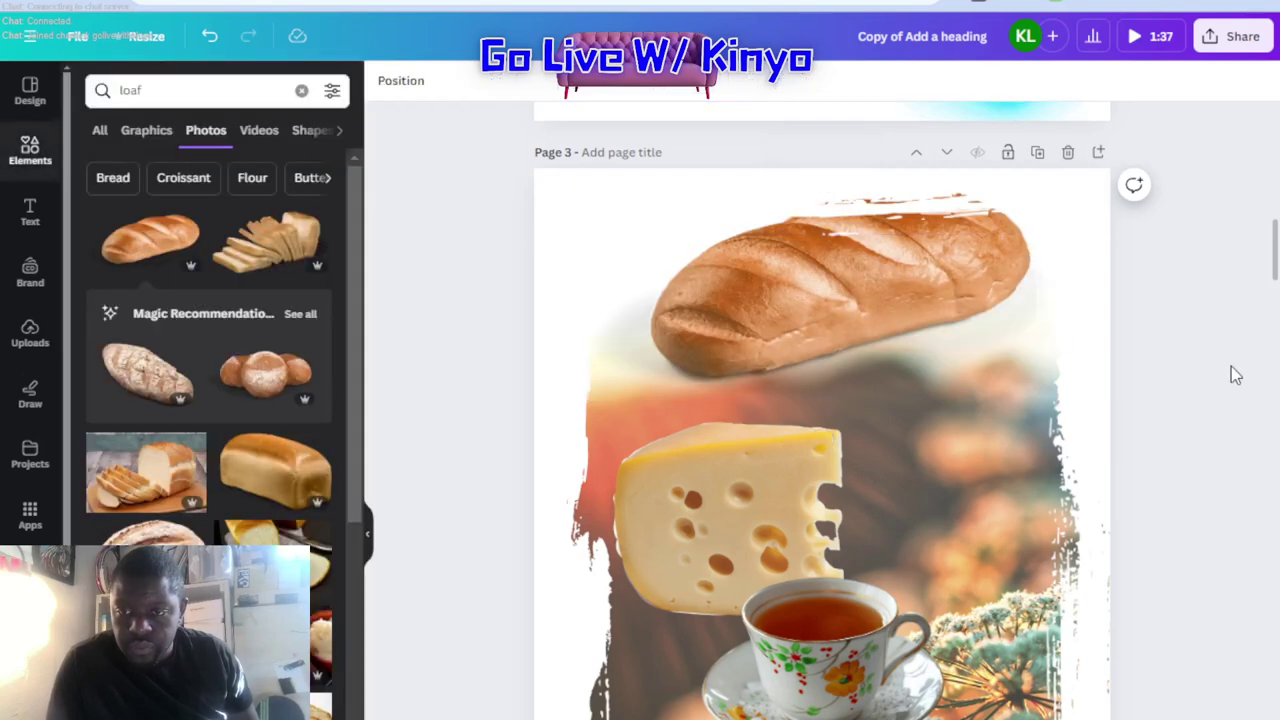
{"action": "left_click_drag", "start_coordinate": [815, 316], "coordinate": [816, 397]}
Apply a warm, strongly saturated filter to the flower background photo on page 3
{"action": "left_click", "coordinate": [193, 92]}
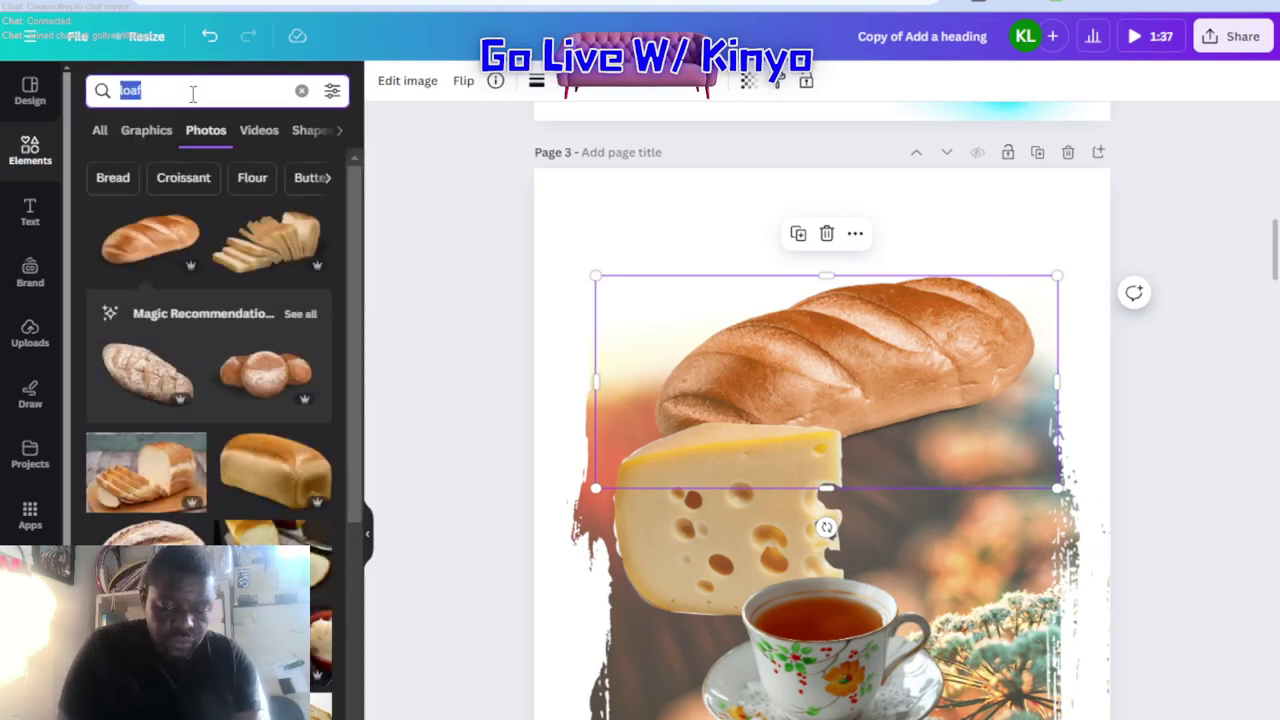
{"action": "left_click", "coordinate": [560, 620]}
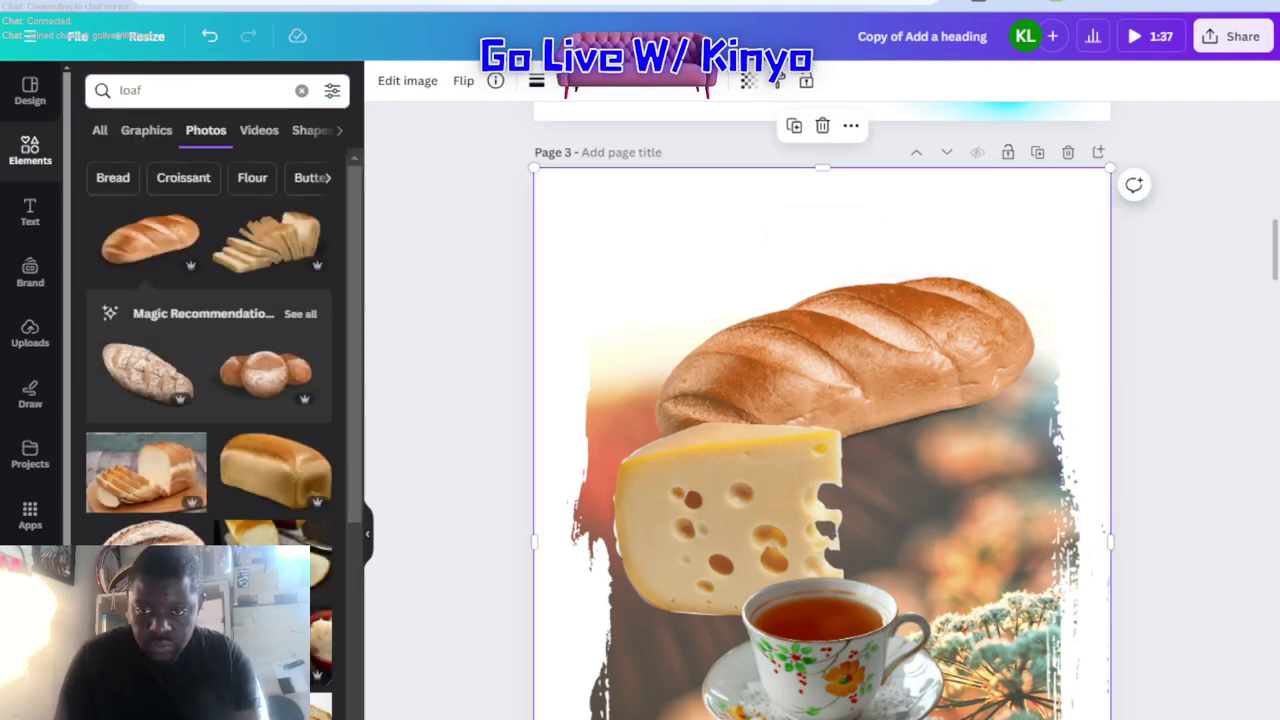
{"action": "left_click", "coordinate": [406, 84]}
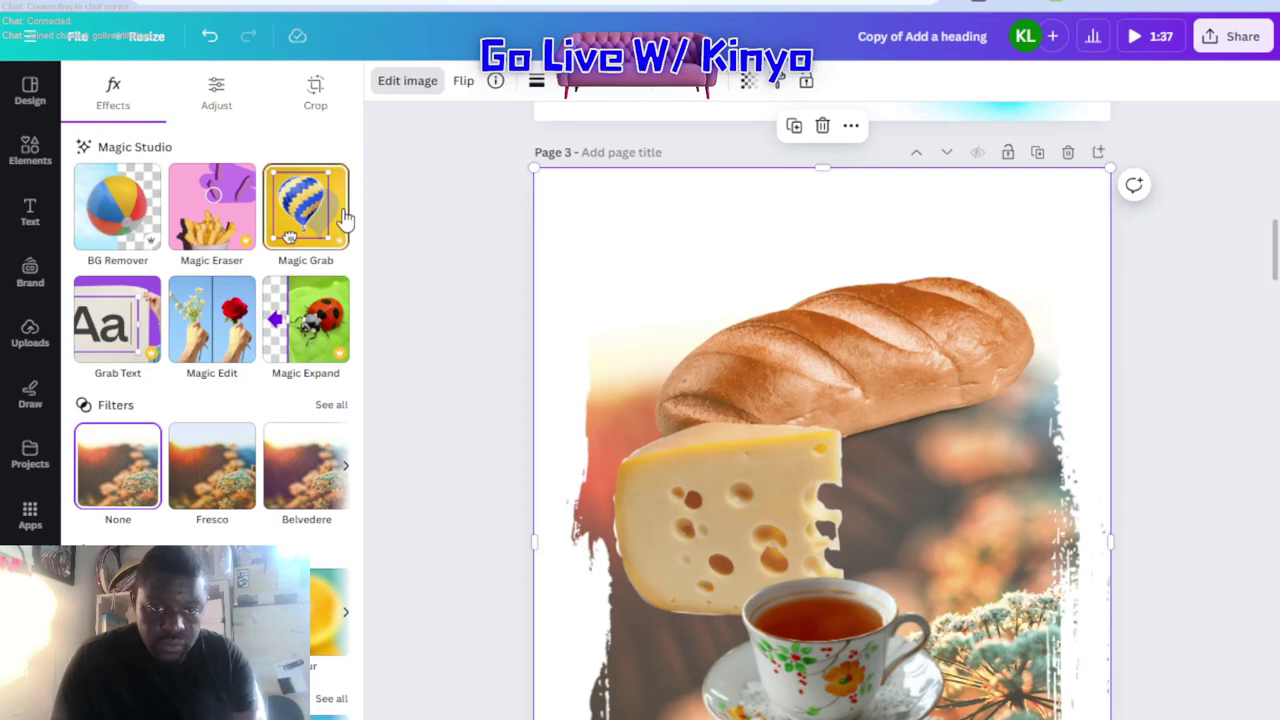
{"action": "left_click", "coordinate": [215, 100]}
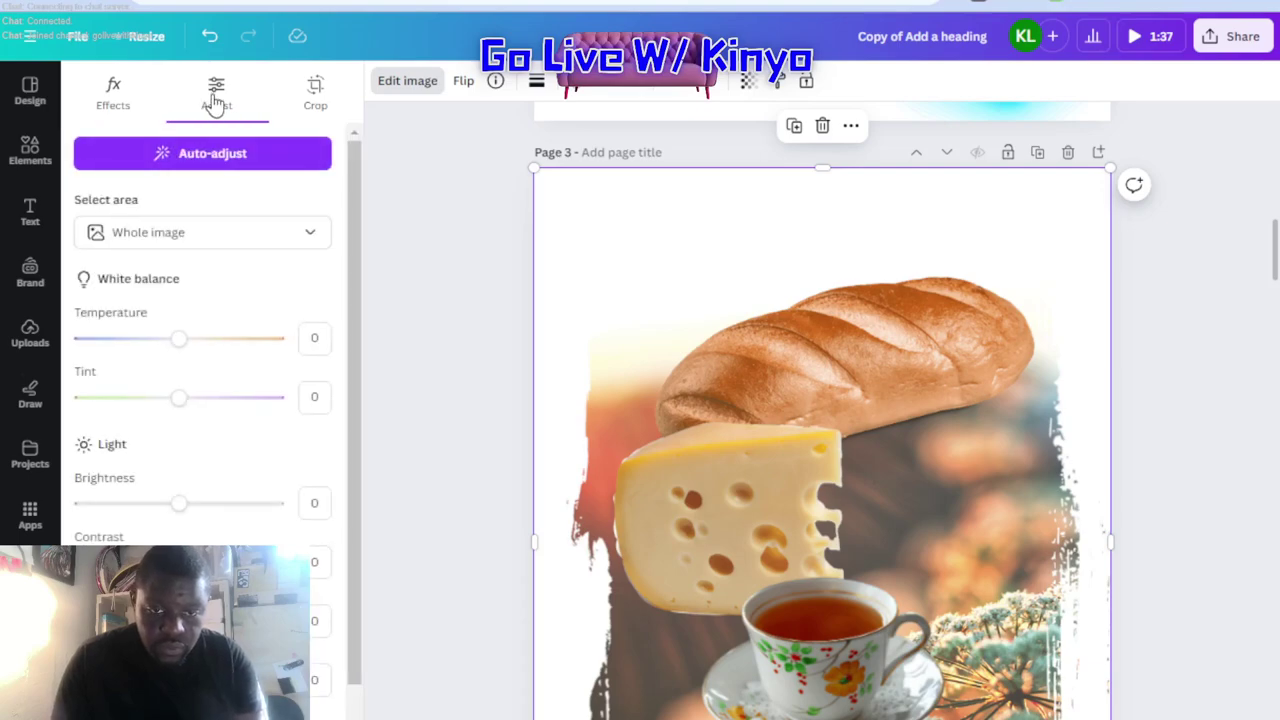
{"action": "left_click", "coordinate": [120, 98]}
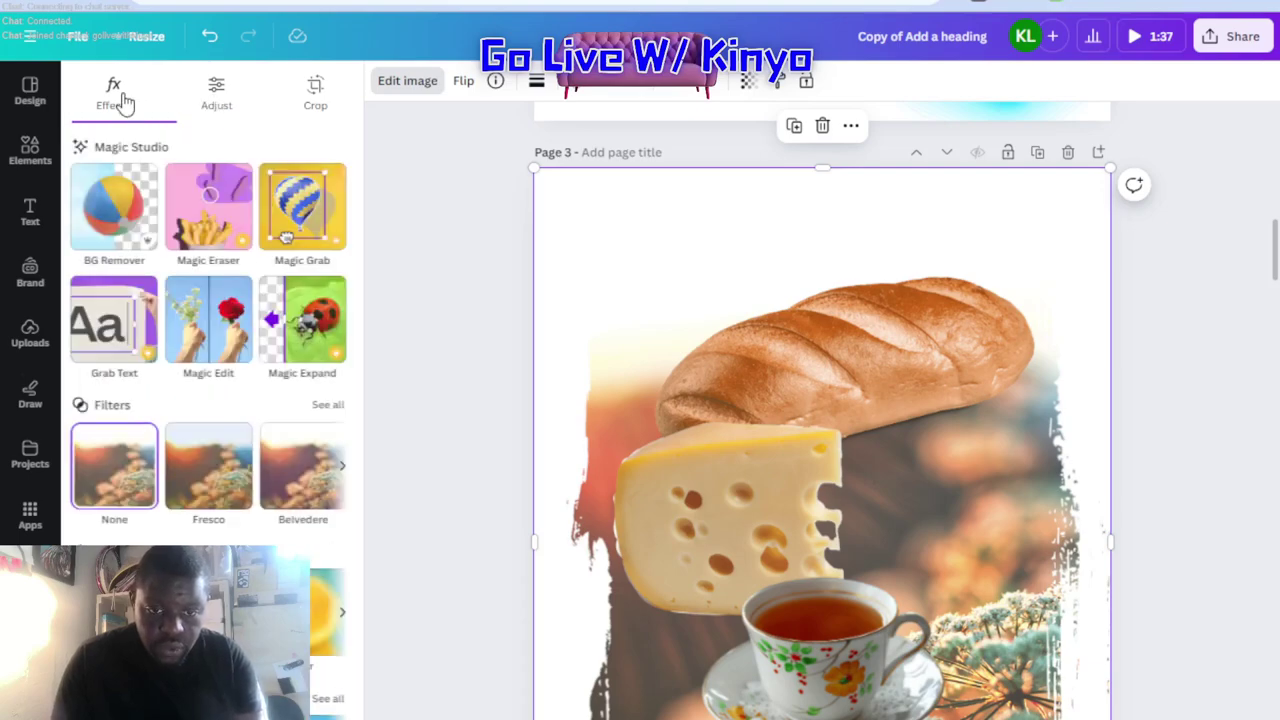
{"action": "left_click", "coordinate": [338, 412]}
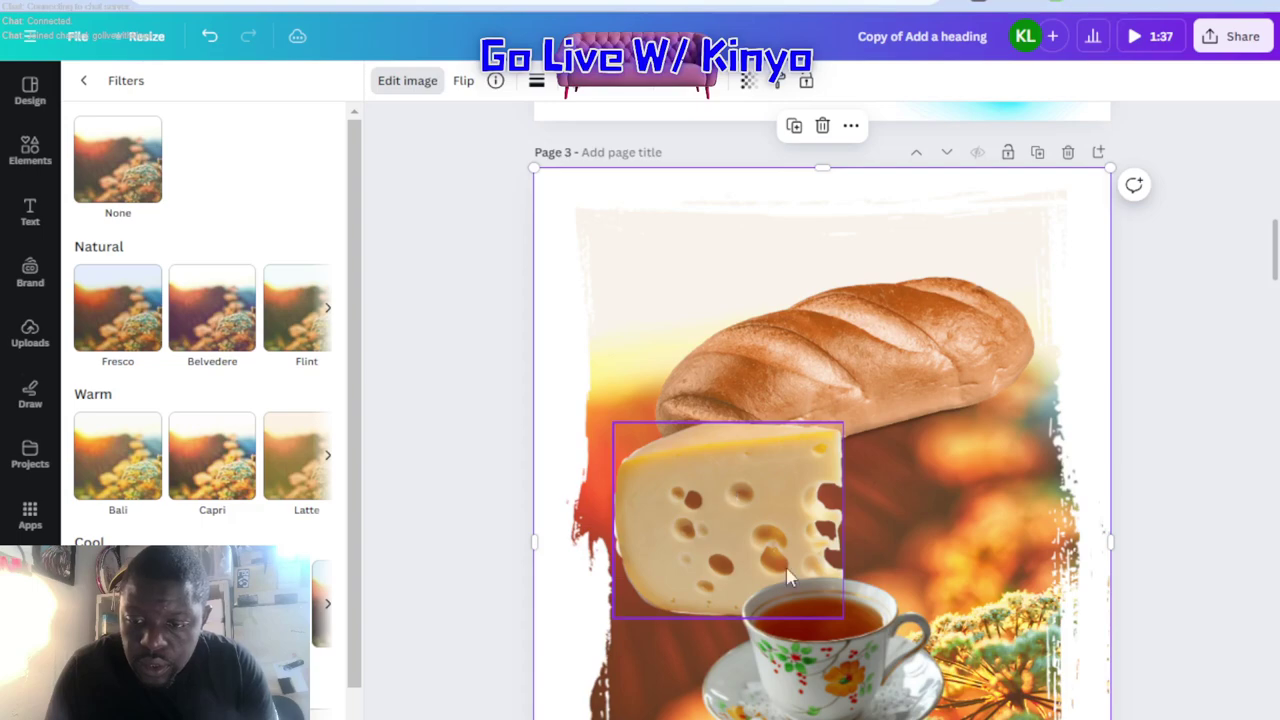
Rearrange the teacup, cheese and bread lower on page 3, with the bread behind the cheese and the cup in front
{"action": "left_click_drag", "start_coordinate": [737, 602], "coordinate": [792, 622]}
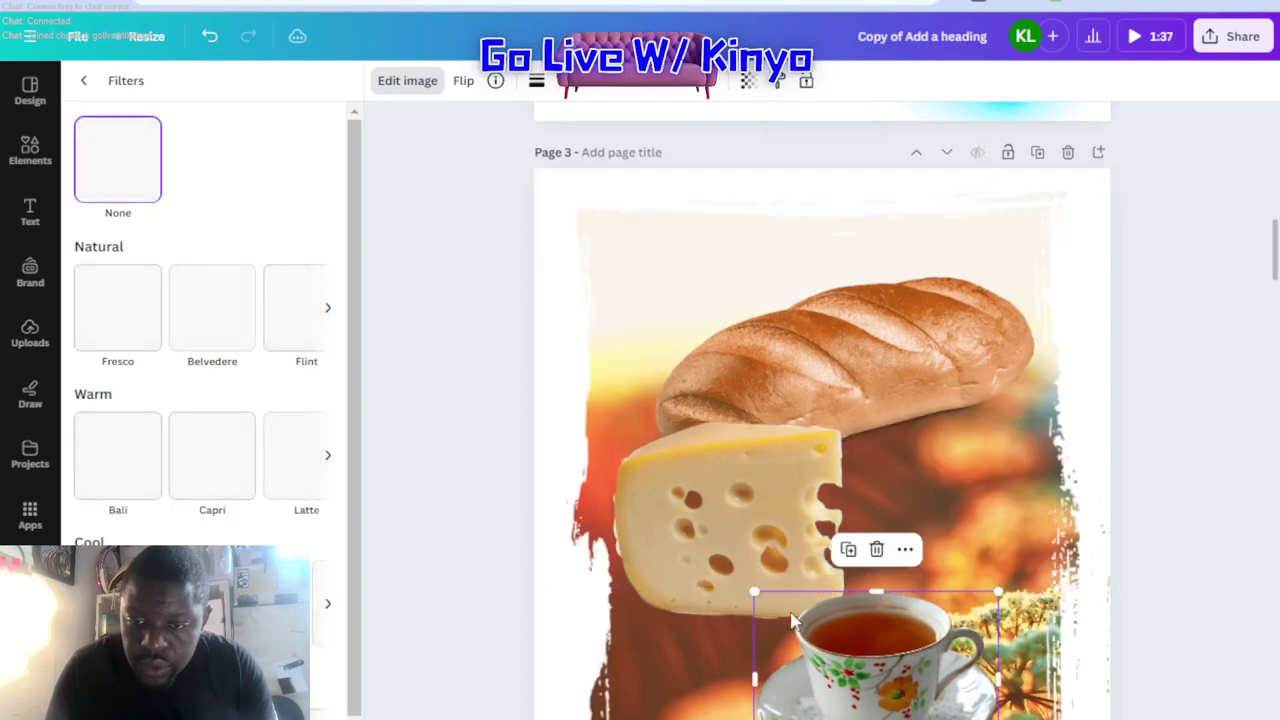
{"action": "left_click_drag", "start_coordinate": [730, 537], "coordinate": [735, 655]}
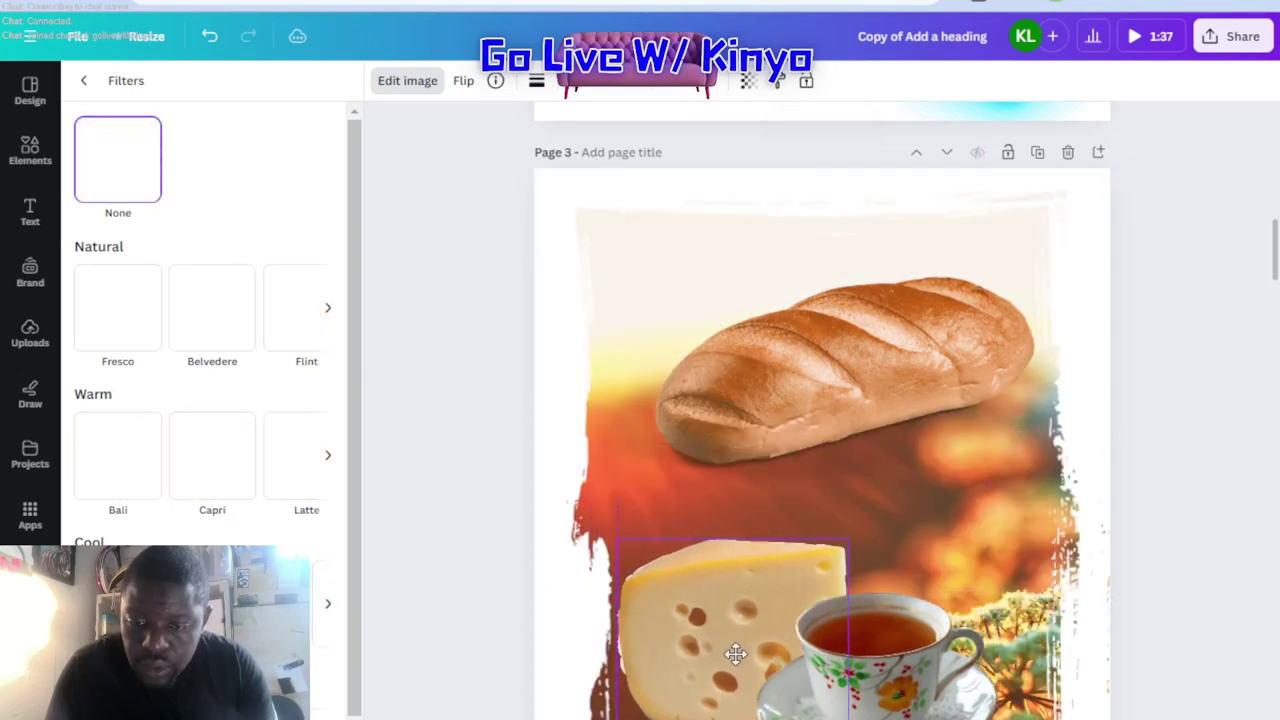
{"action": "left_click", "coordinate": [914, 334]}
{"action": "left_click_drag", "start_coordinate": [914, 334], "coordinate": [908, 484]}
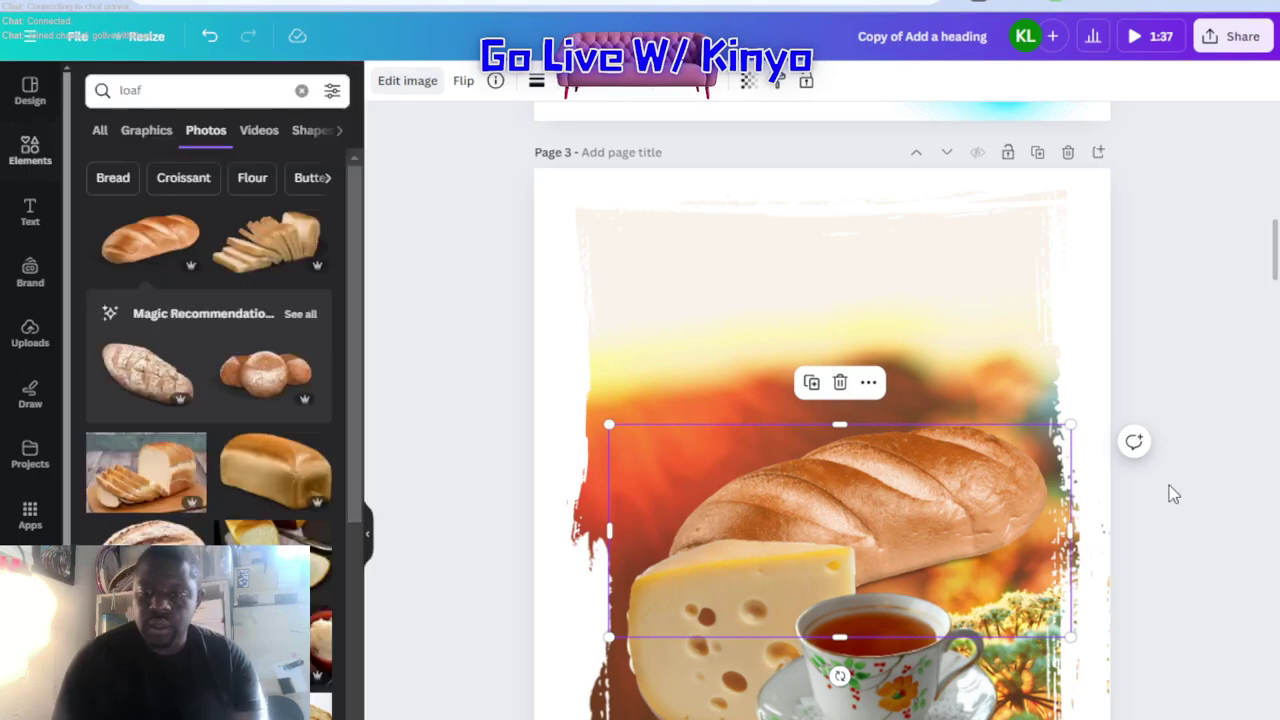
{"action": "left_click", "coordinate": [1153, 489]}
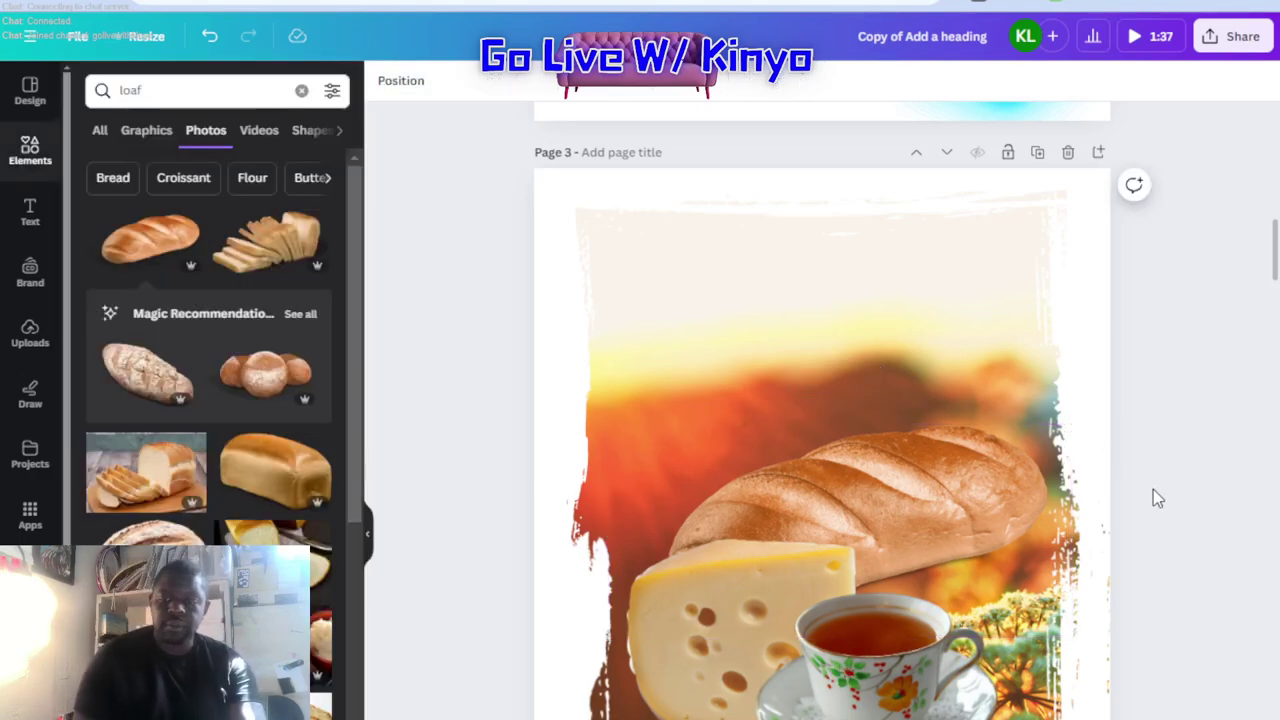
Search the photos for rasperry and browse the results for a suitable image
{"action": "left_click", "coordinate": [163, 88]}
{"action": "key", "text": "BackSpace"}
{"action": "type", "text": "ras"}
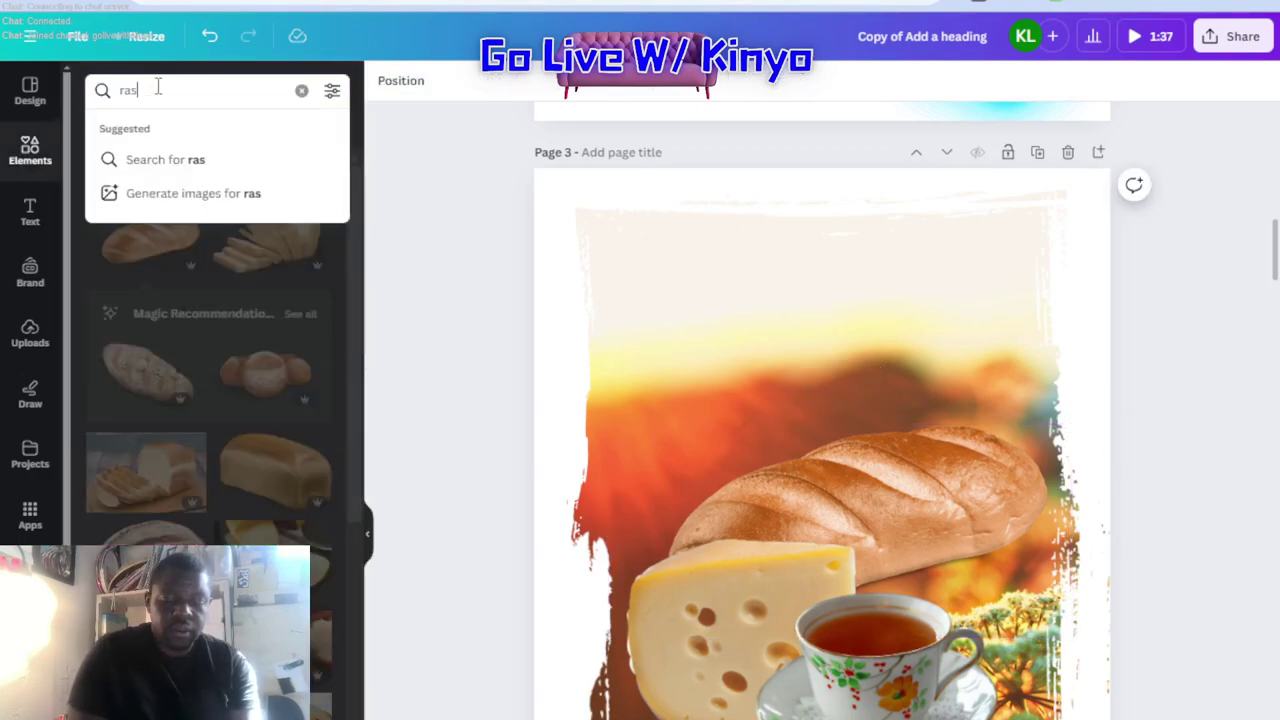
{"action": "type", "text": "perry"}
{"action": "key", "text": "Return"}
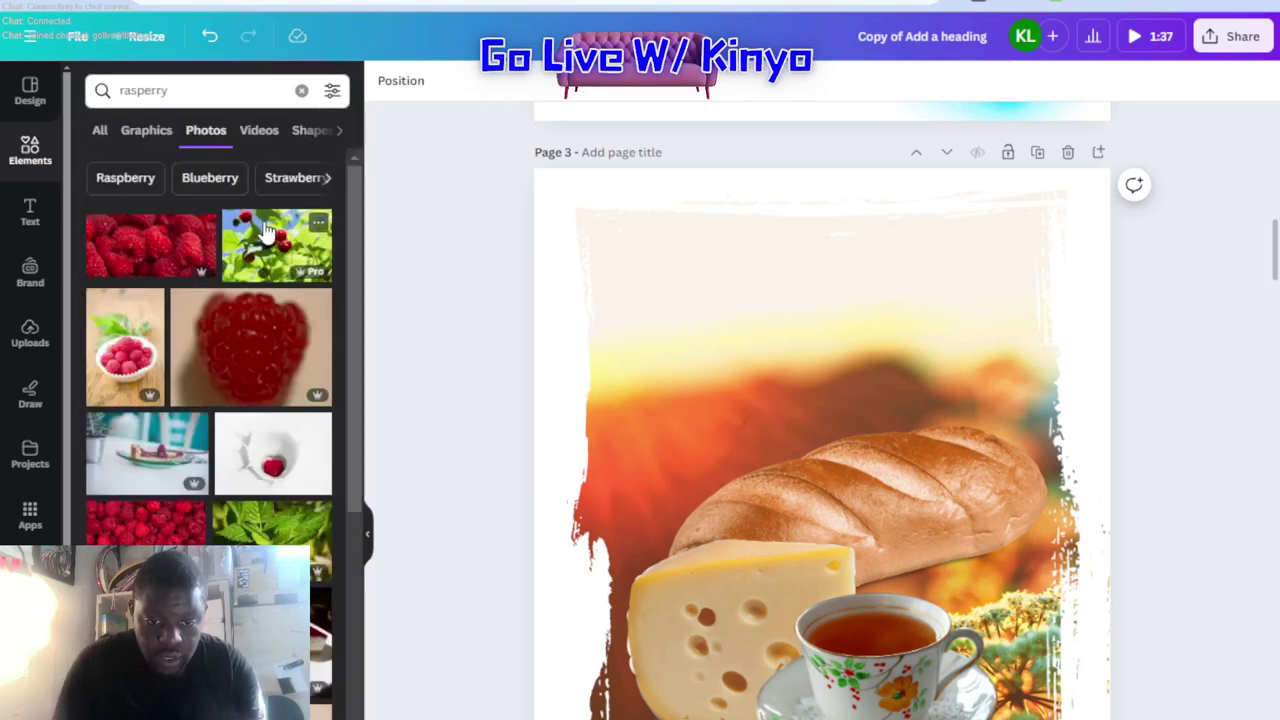
{"action": "scroll", "coordinate": [190, 538], "scroll_direction": "down", "scroll_amount": 5}
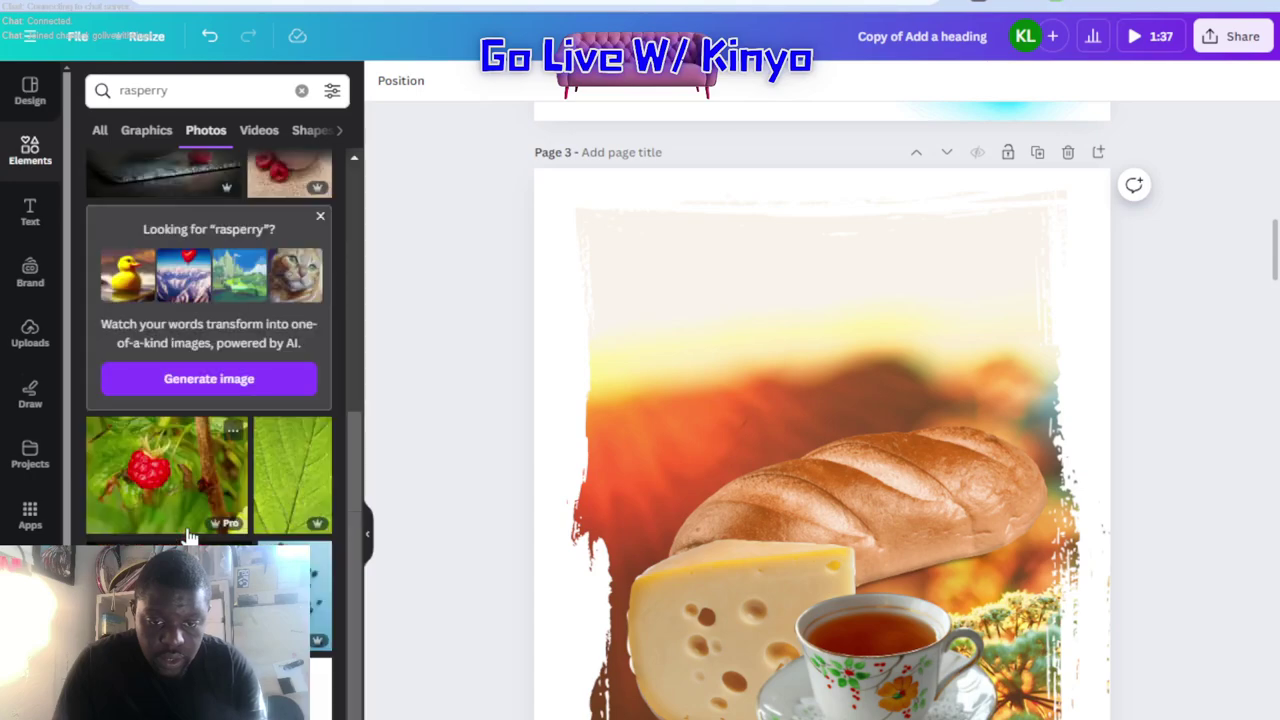
{"action": "scroll", "coordinate": [186, 534], "scroll_direction": "up", "scroll_amount": 10}
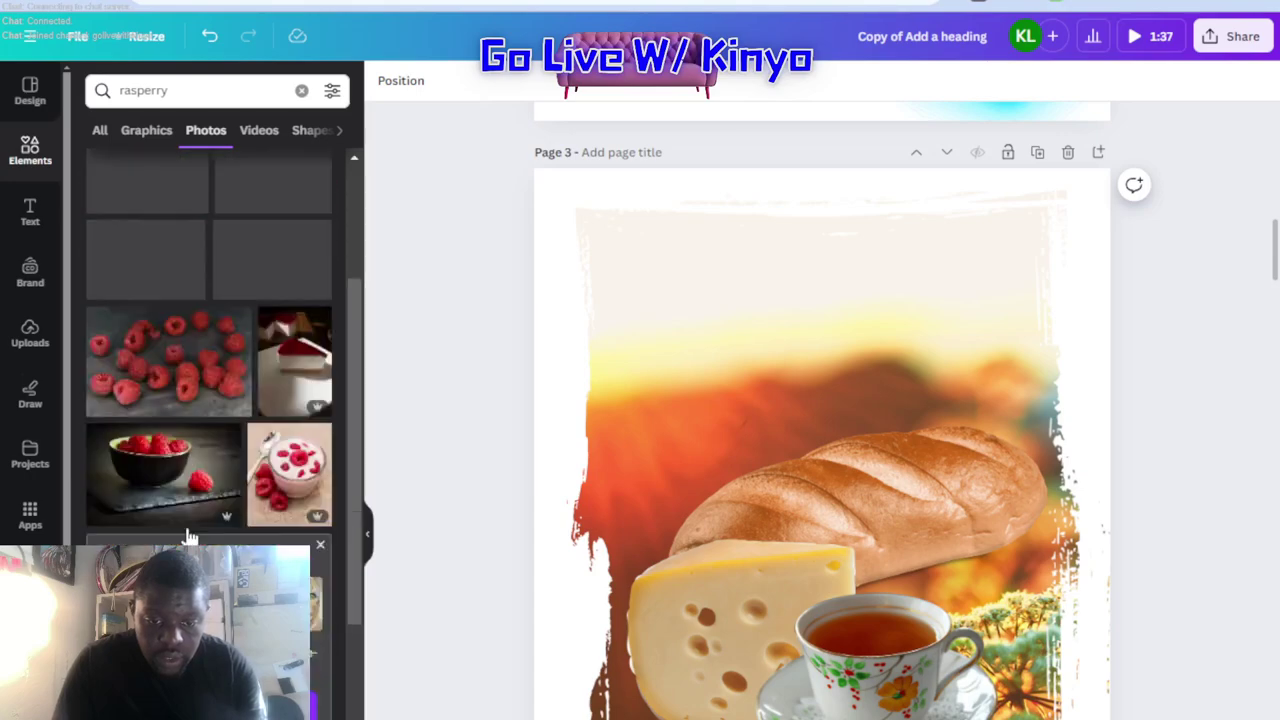
Search the photos for rasperies
{"action": "left_click", "coordinate": [193, 90]}
{"action": "key", "text": "BackSpace"}
{"action": "key", "text": "BackSpace"}
{"action": "type", "text": "ies"}
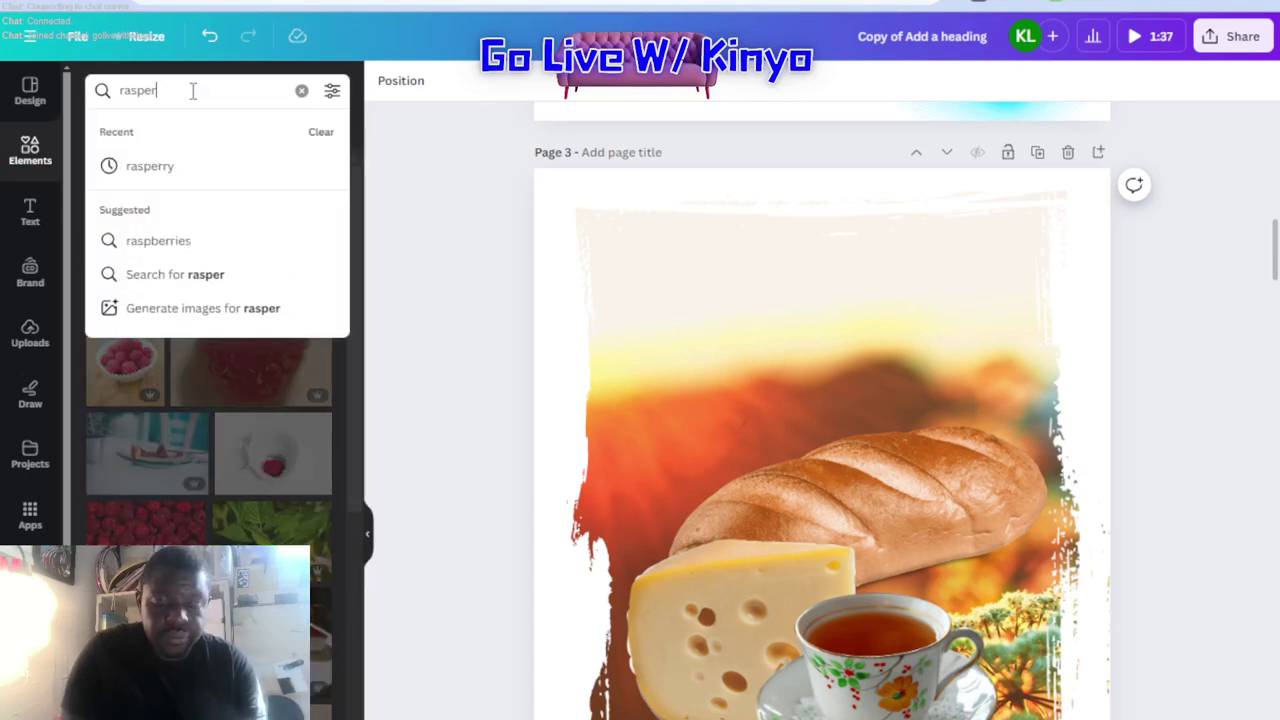
{"action": "key", "text": "Return"}
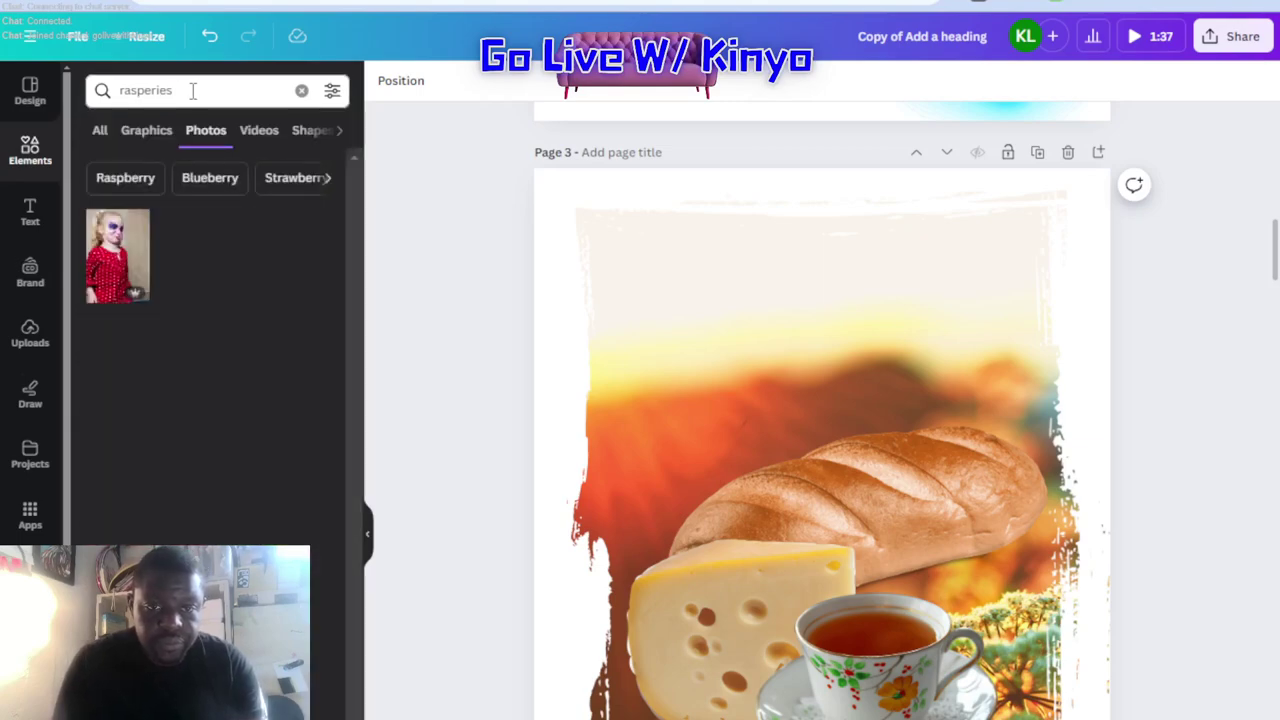
{"action": "left_click", "coordinate": [155, 92]}
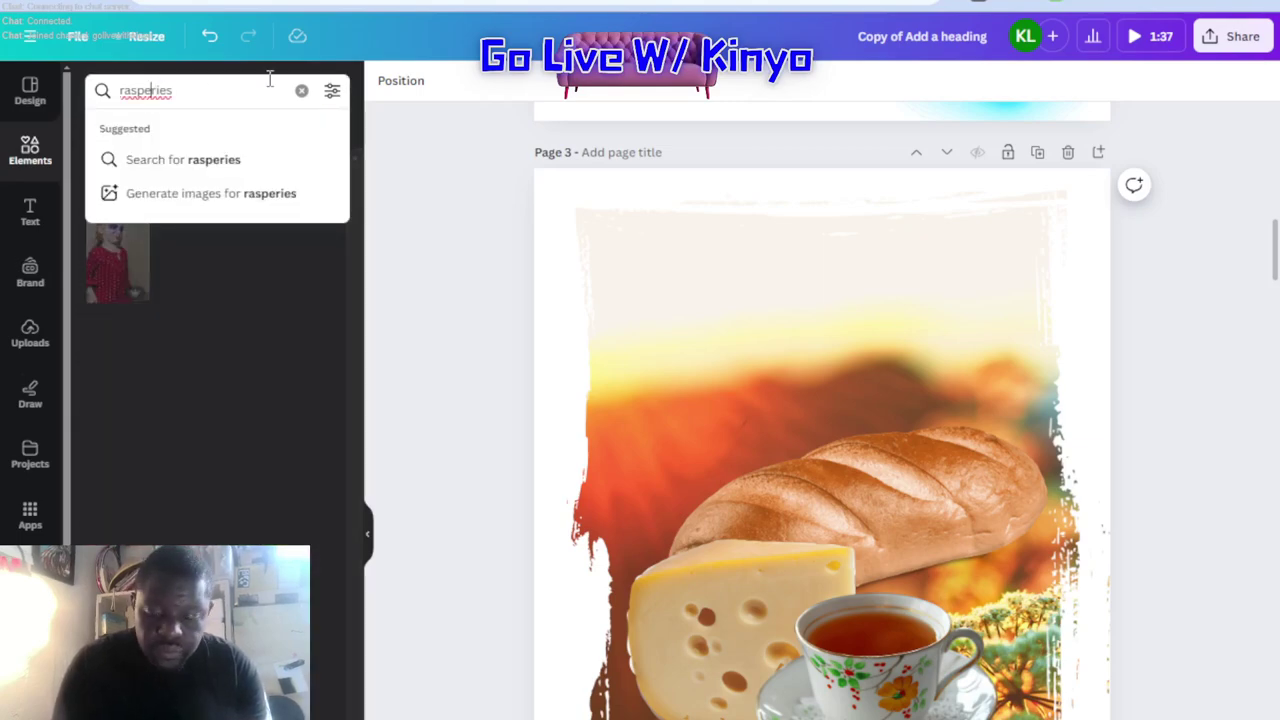
{"action": "left_click", "coordinate": [238, 170]}
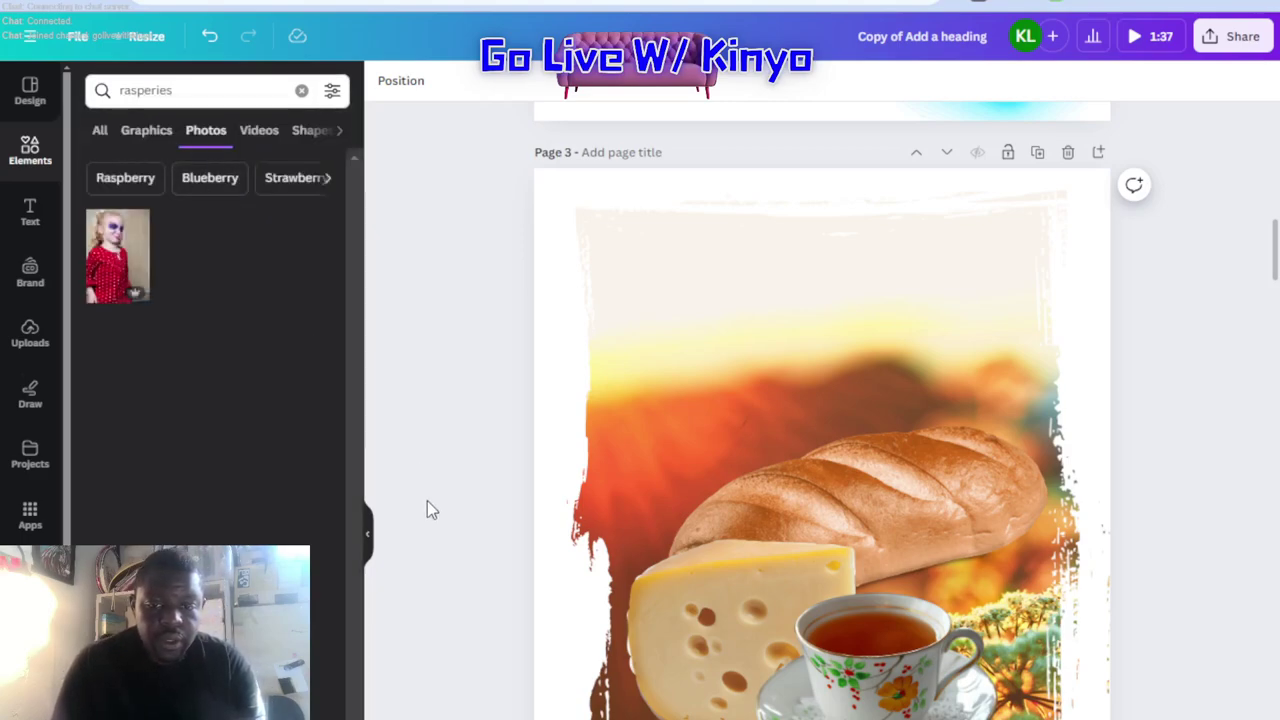
Change the photo search to raspberies and browse the results for a suitable image
{"action": "left_click", "coordinate": [145, 90]}
{"action": "type", "text": "b"}
{"action": "key", "text": "Return"}
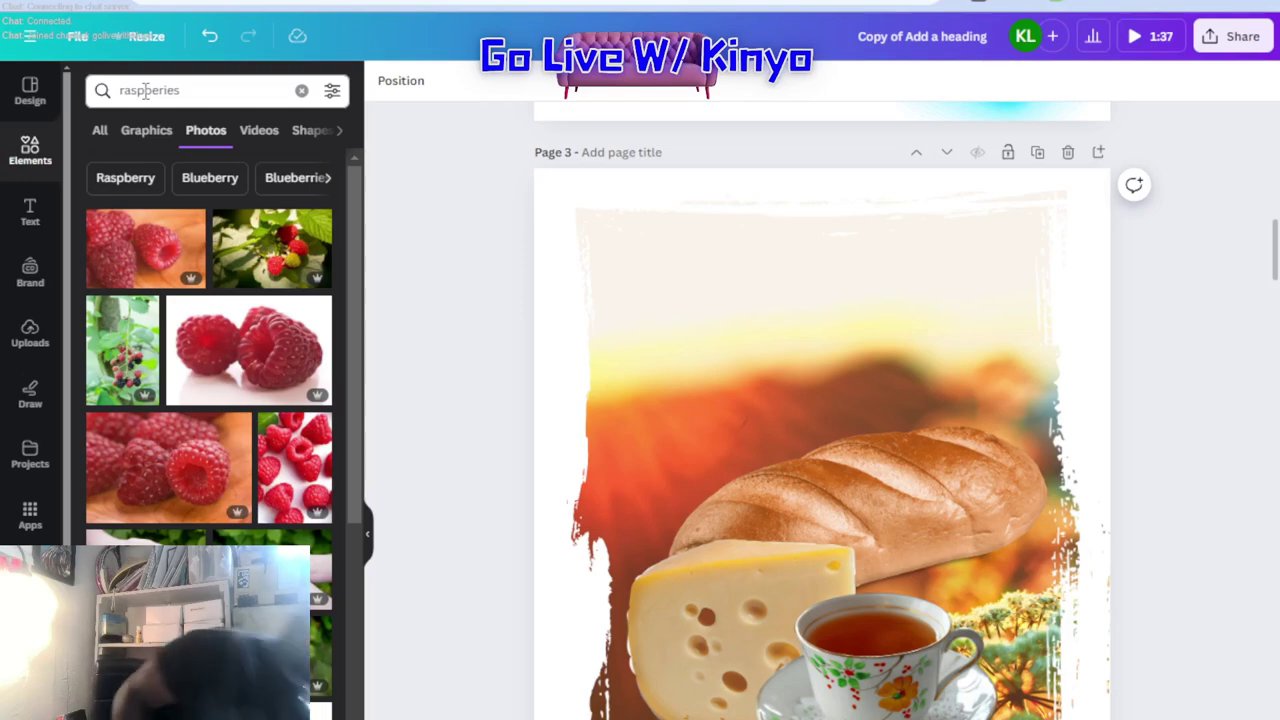
{"action": "scroll", "coordinate": [135, 515], "scroll_direction": "down", "scroll_amount": 5}
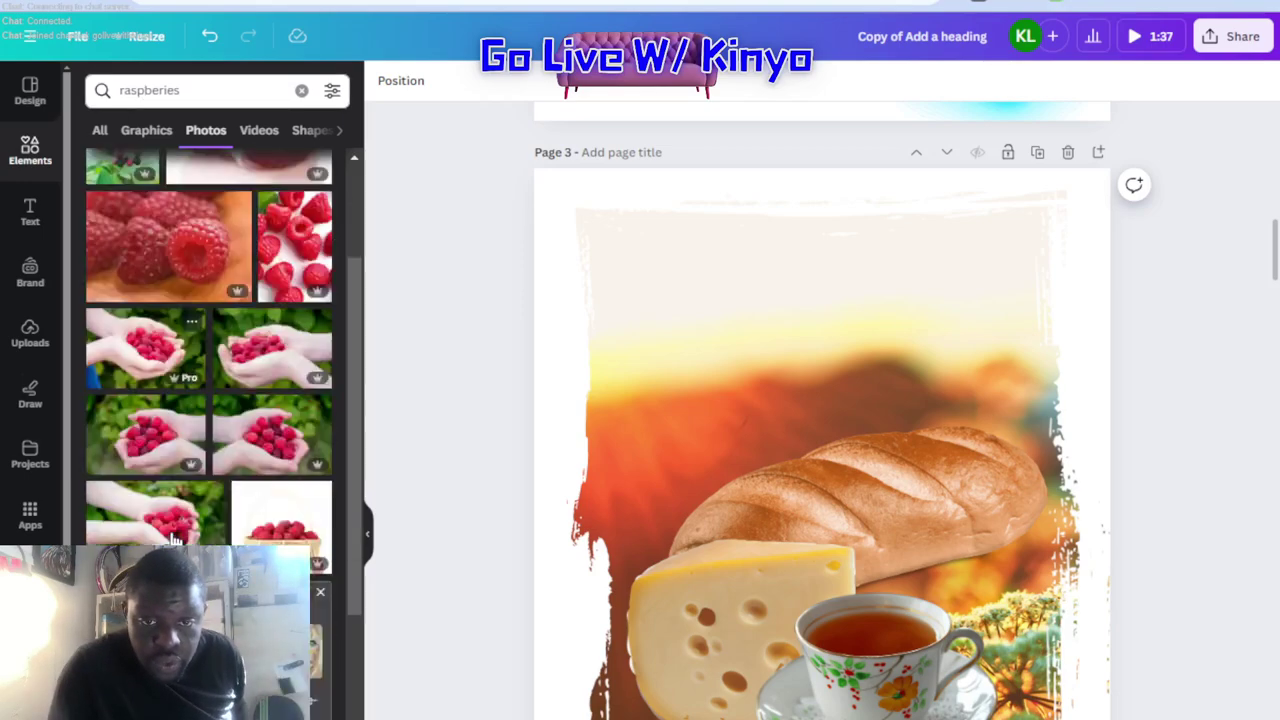
{"action": "scroll", "coordinate": [173, 540], "scroll_direction": "down", "scroll_amount": 10}
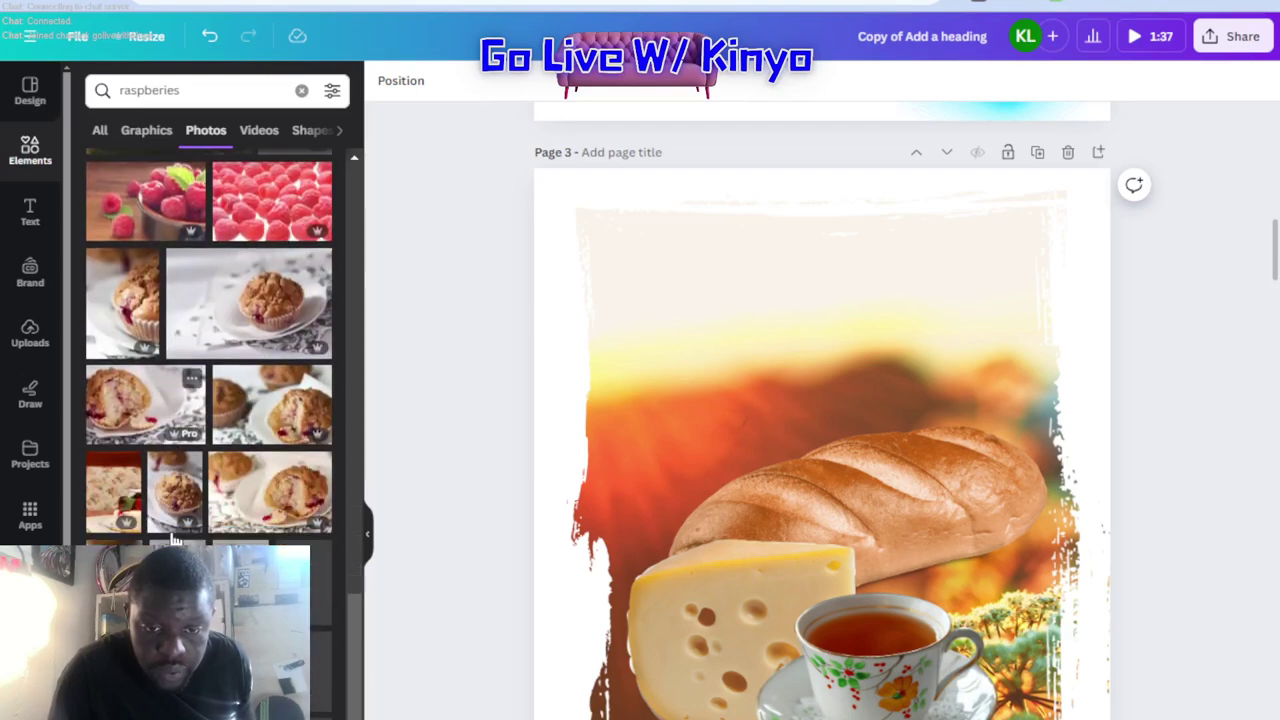
{"action": "scroll", "coordinate": [173, 540], "scroll_direction": "down", "scroll_amount": 3}
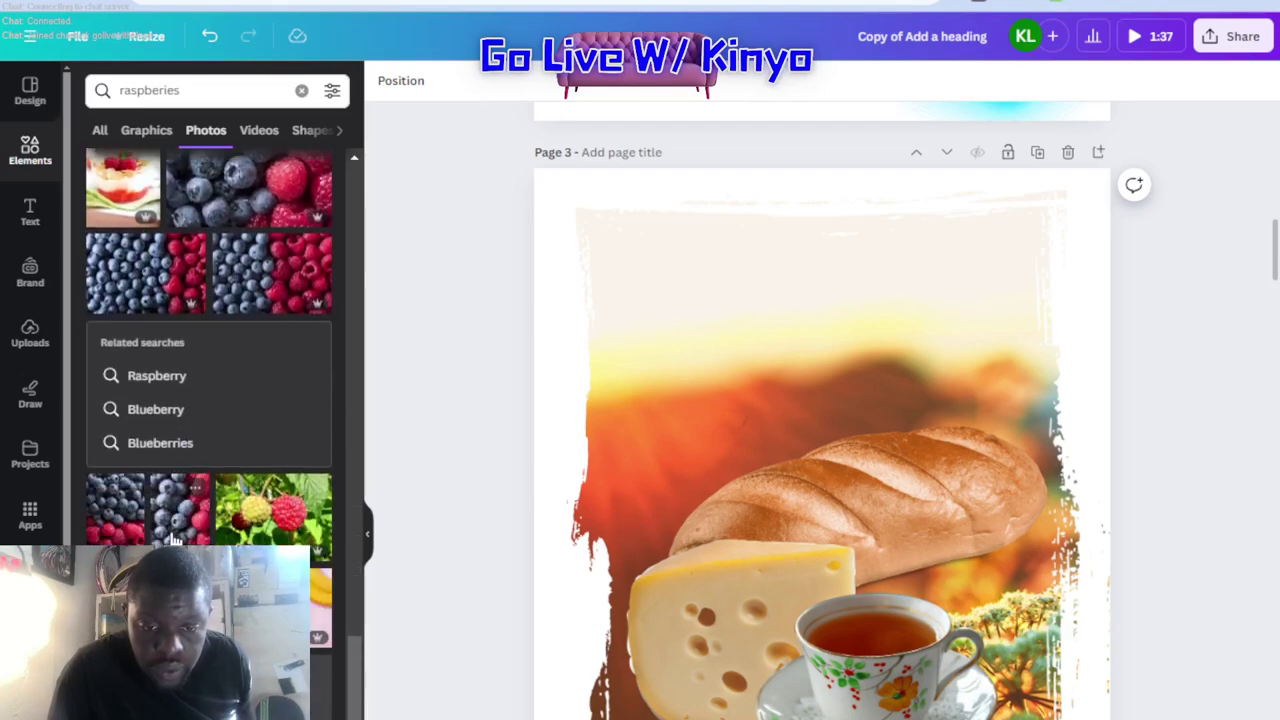
{"action": "scroll", "coordinate": [173, 540], "scroll_direction": "down", "scroll_amount": 8}
{"action": "scroll", "coordinate": [173, 540], "scroll_direction": "up", "scroll_amount": 20}
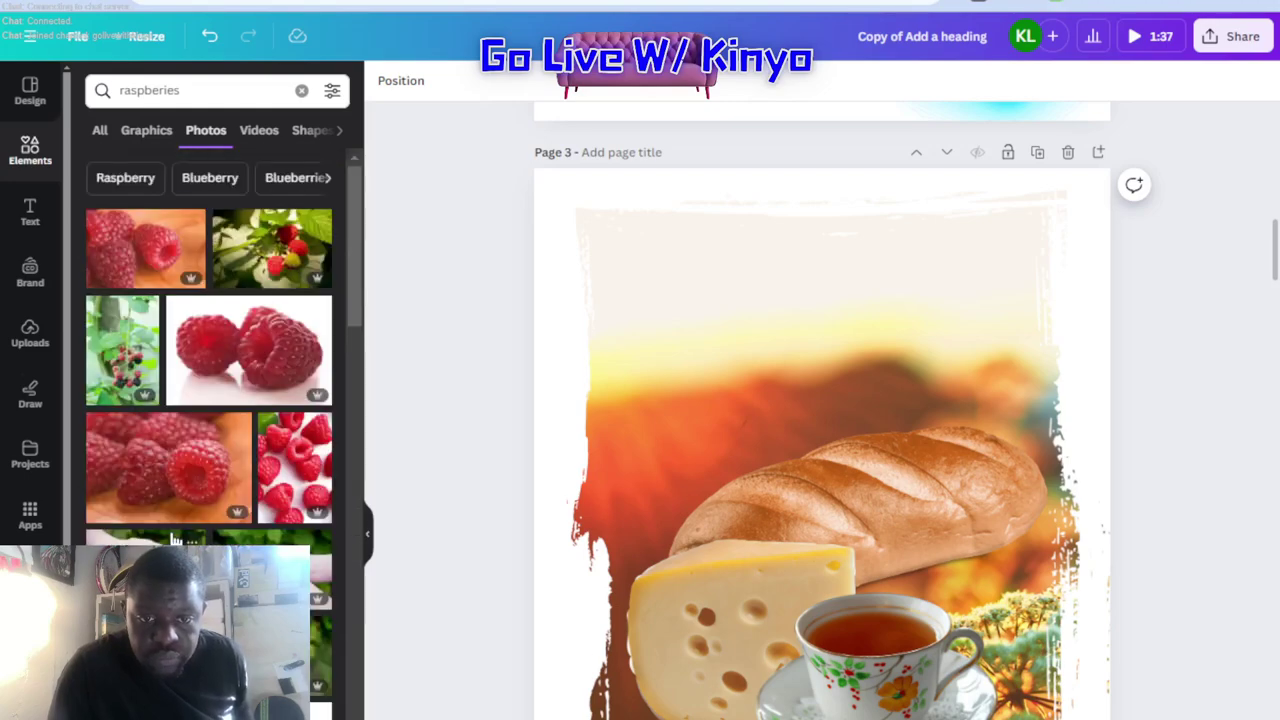
Search the photos for honey, add the honeycomb chunks cutout to page 3, and shrink it to sit on top of the cheese
{"action": "double_click", "coordinate": [198, 93]}
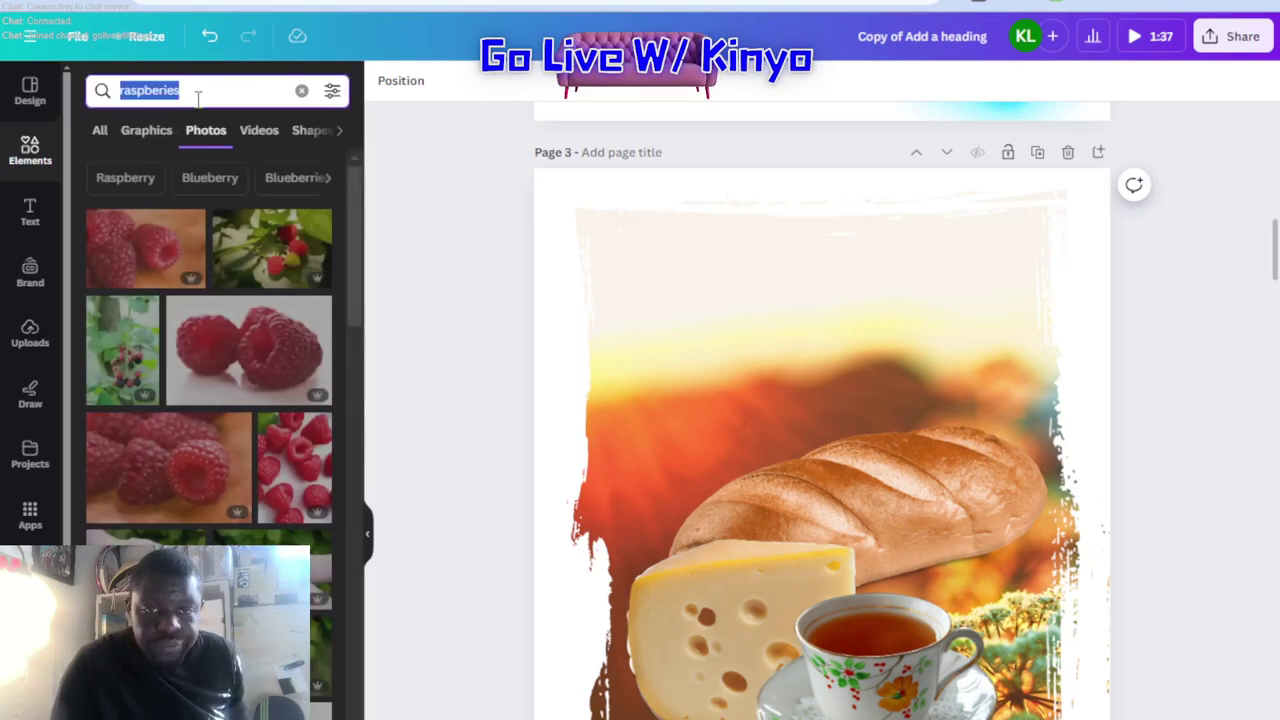
{"action": "type", "text": "honey"}
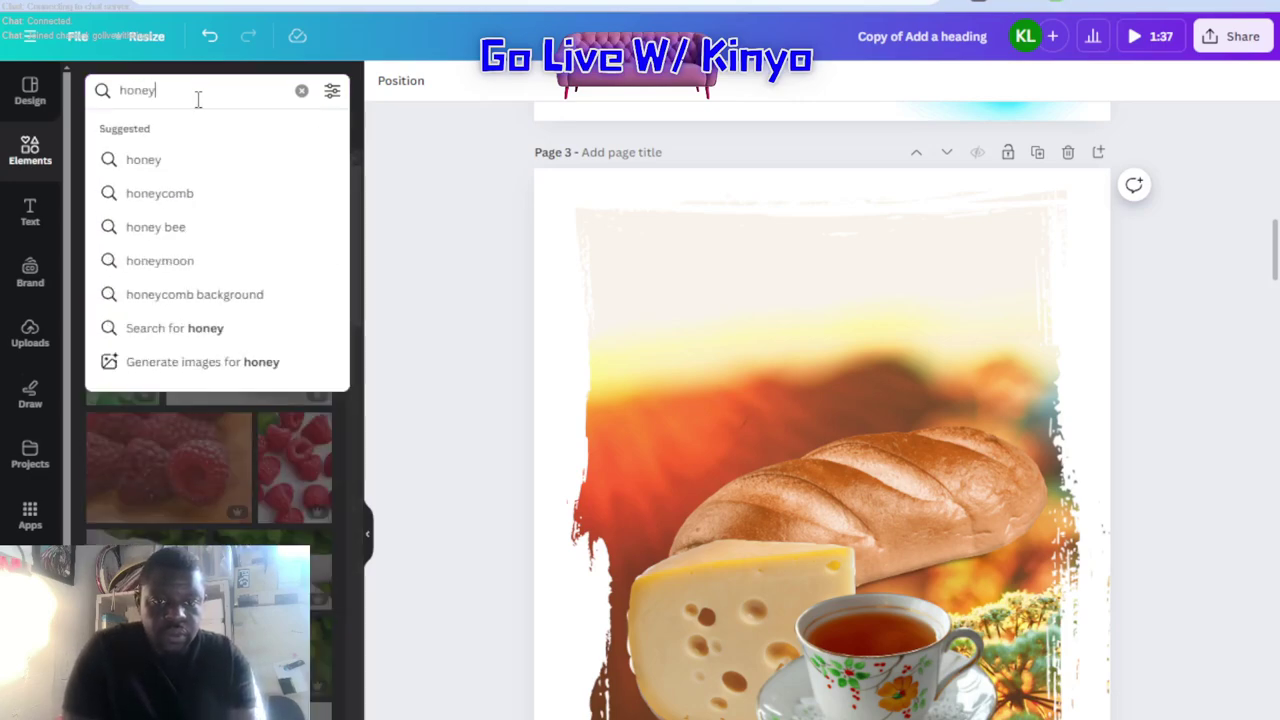
{"action": "key", "text": "Return"}
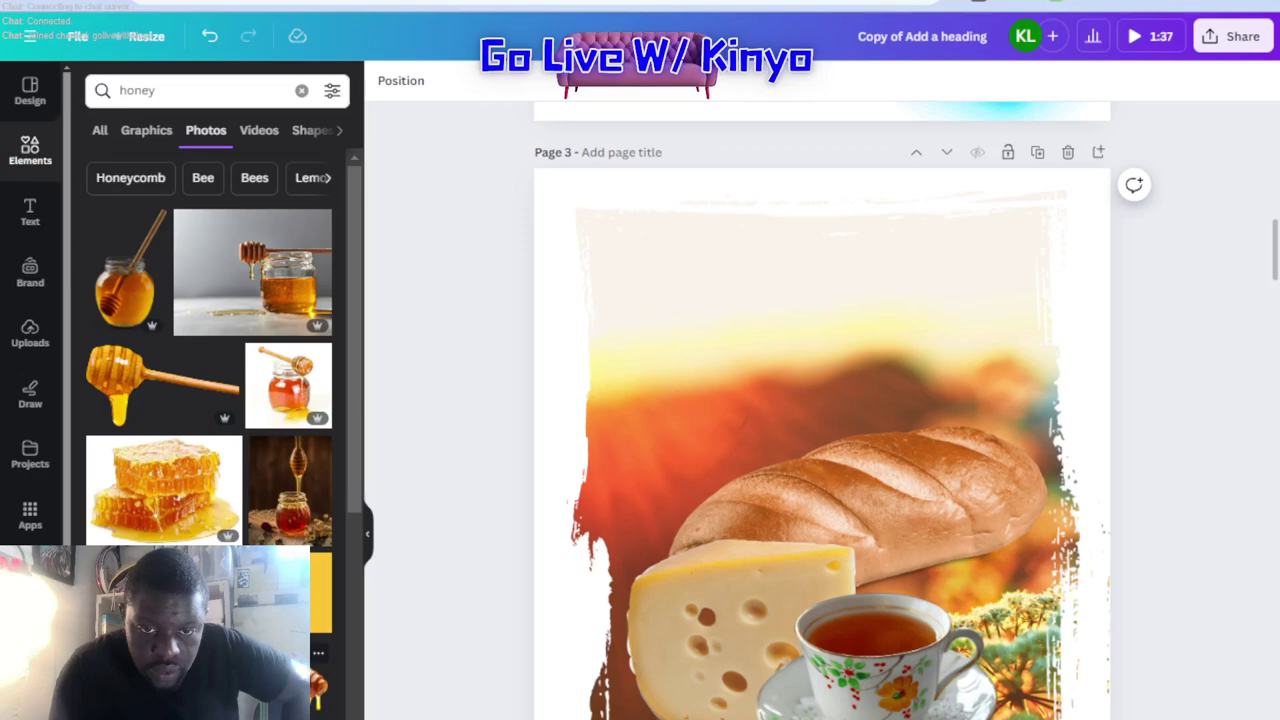
{"action": "scroll", "coordinate": [277, 330], "scroll_direction": "down", "scroll_amount": 5}
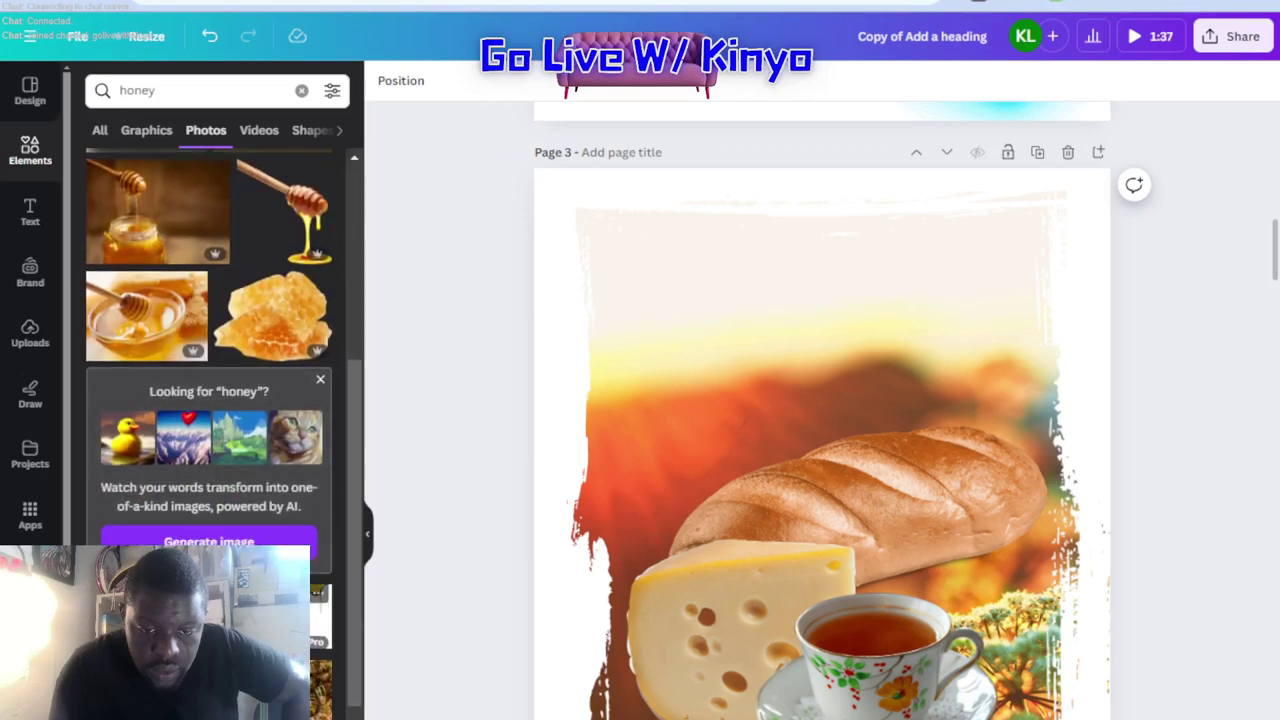
{"action": "left_click", "coordinate": [277, 330]}
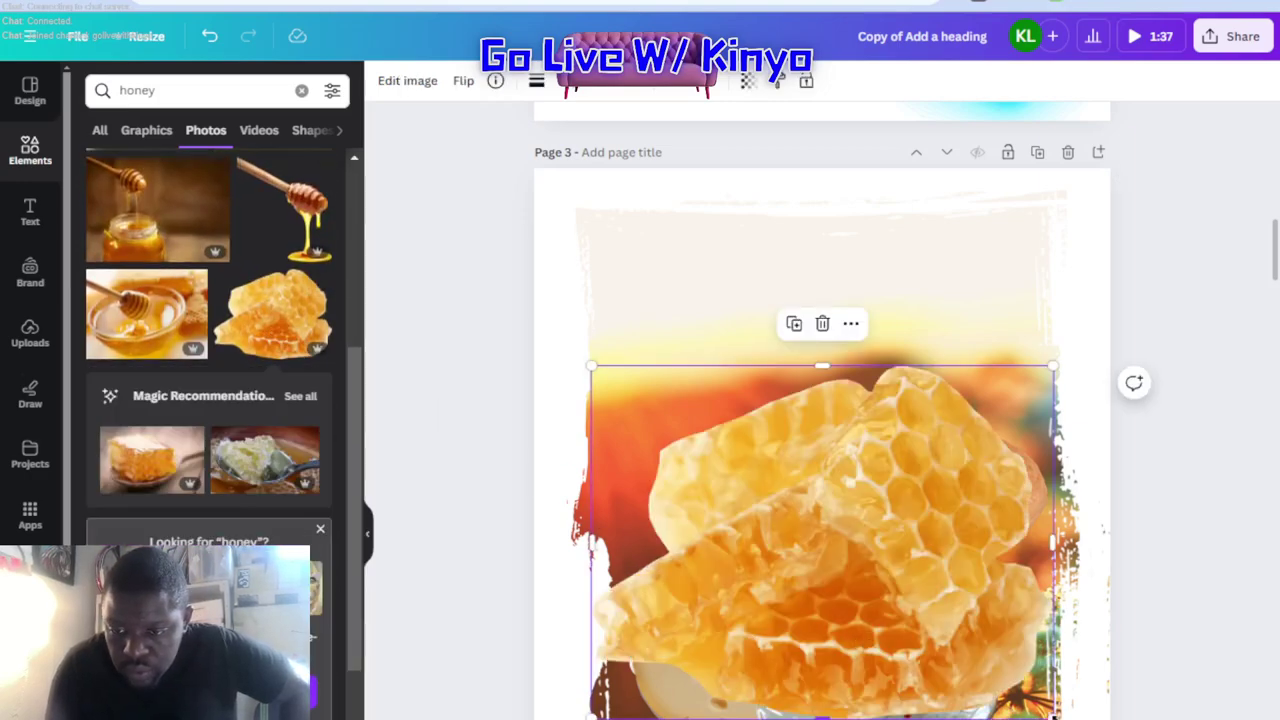
{"action": "left_click_drag", "start_coordinate": [1053, 716], "coordinate": [820, 514]}
{"action": "left_click_drag", "start_coordinate": [726, 450], "coordinate": [756, 468]}
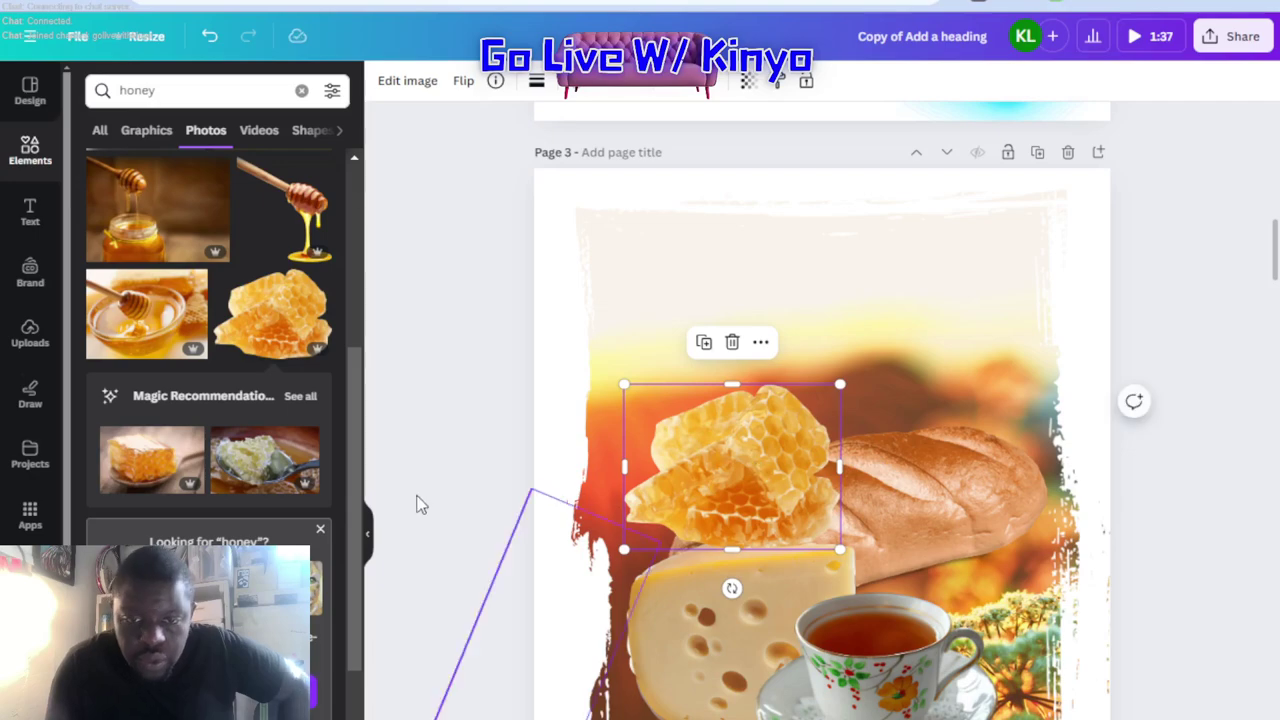
Search the photos for diamond instead of honey
{"action": "left_click", "coordinate": [186, 89]}
{"action": "type", "text": "diamond"}
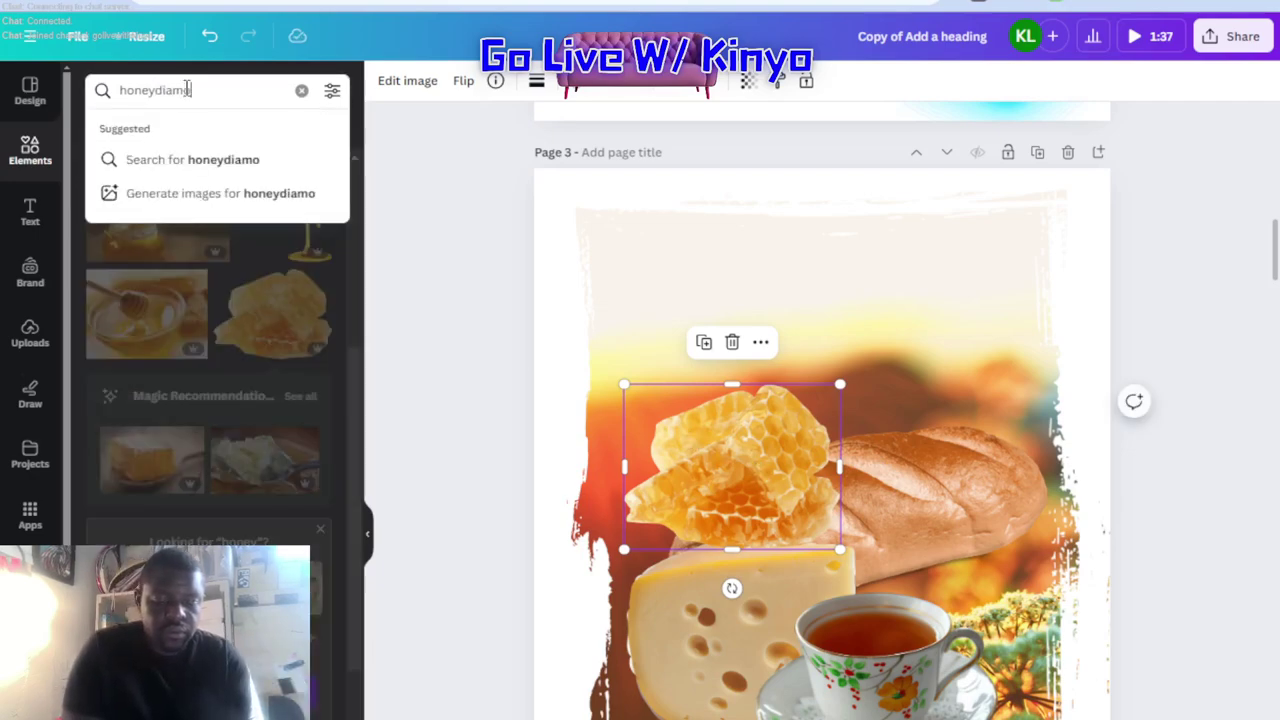
{"action": "key", "text": "Return"}
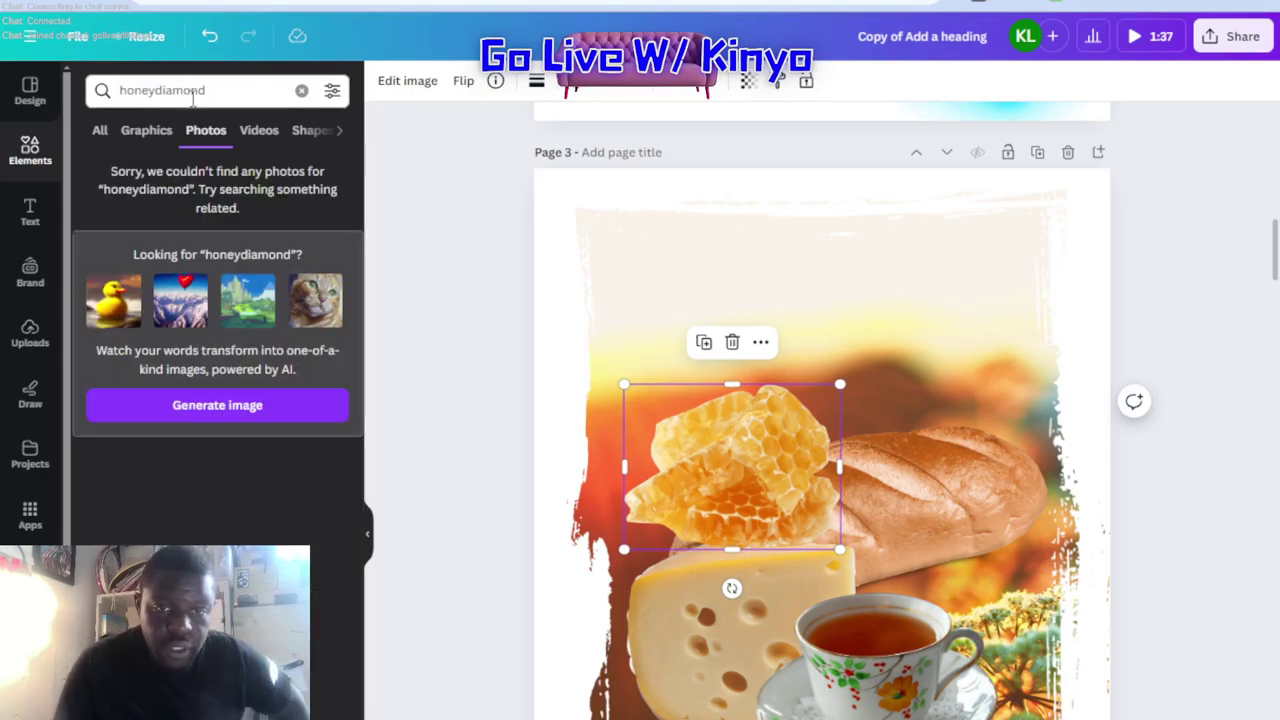
{"action": "left_click", "coordinate": [162, 91]}
{"action": "key", "text": "BackSpace"}
{"action": "key", "text": "BackSpace"}
{"action": "key", "text": "BackSpace"}
{"action": "key", "text": "BackSpace"}
{"action": "key", "text": "BackSpace"}
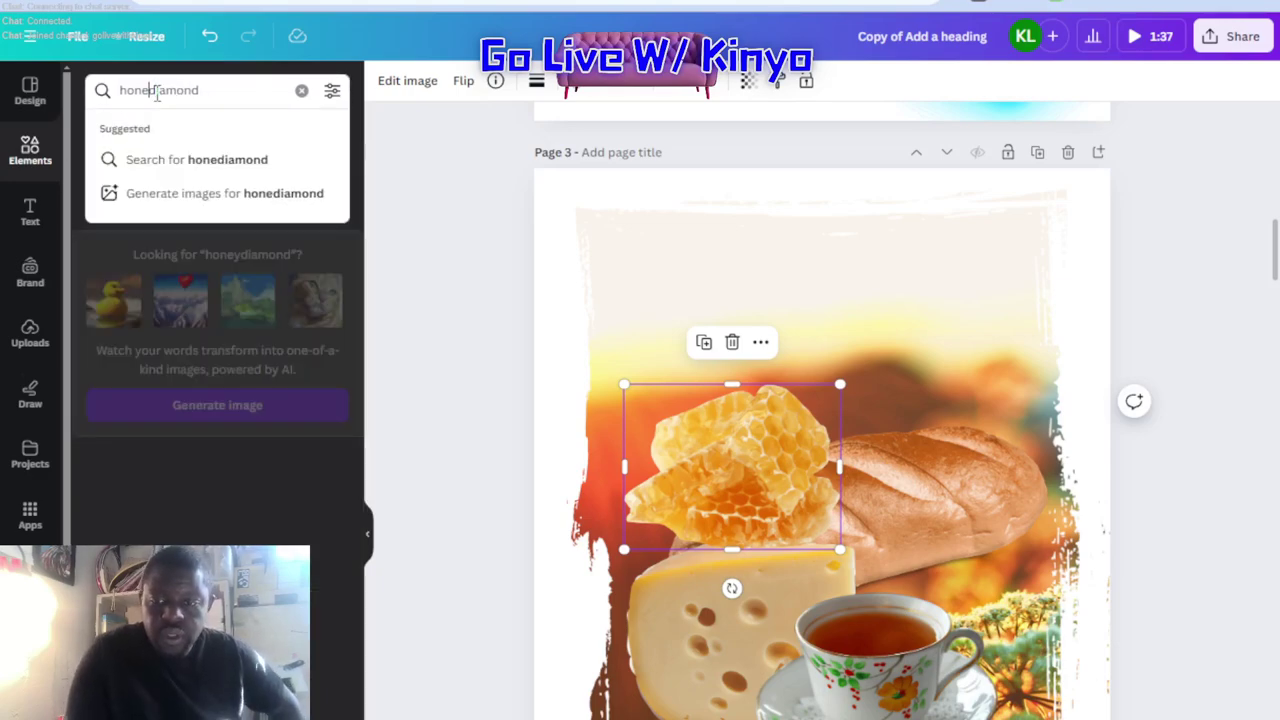
{"action": "key", "text": "Return"}
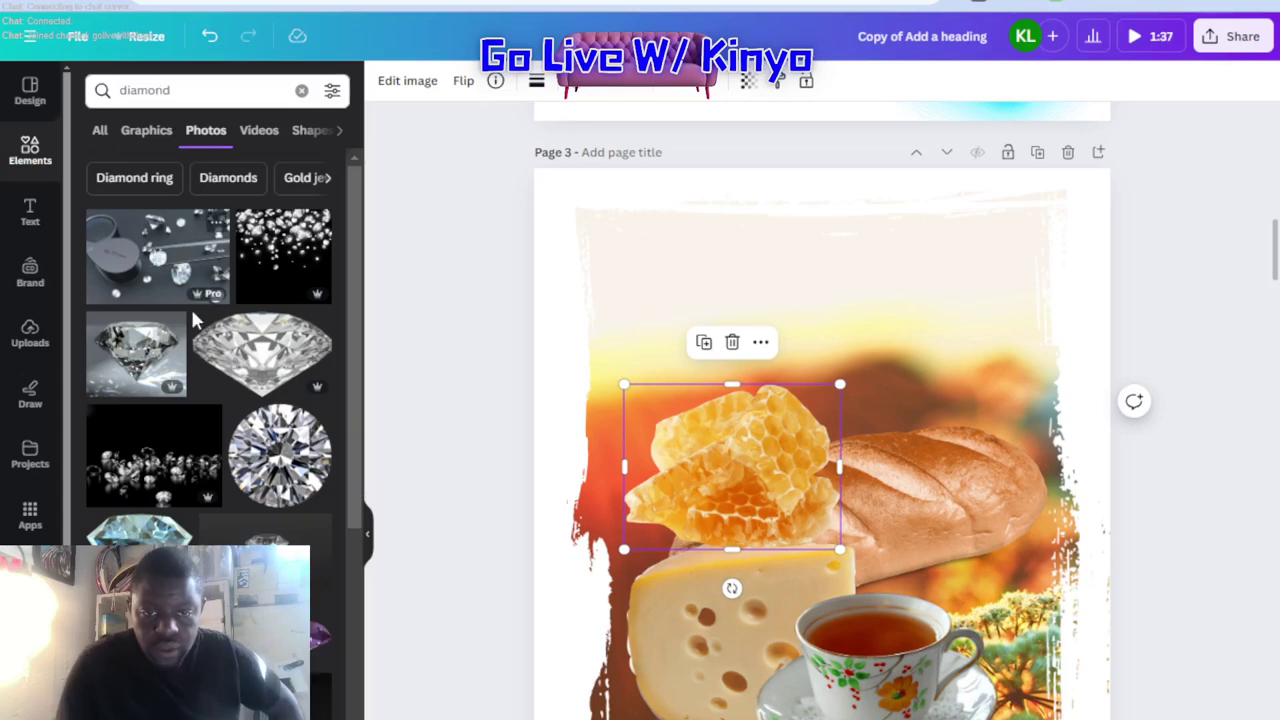
Add the wide clear diamond and a smaller recommended diamond to page 3, and move the smaller one down onto the teacup
{"action": "left_click", "coordinate": [248, 356]}
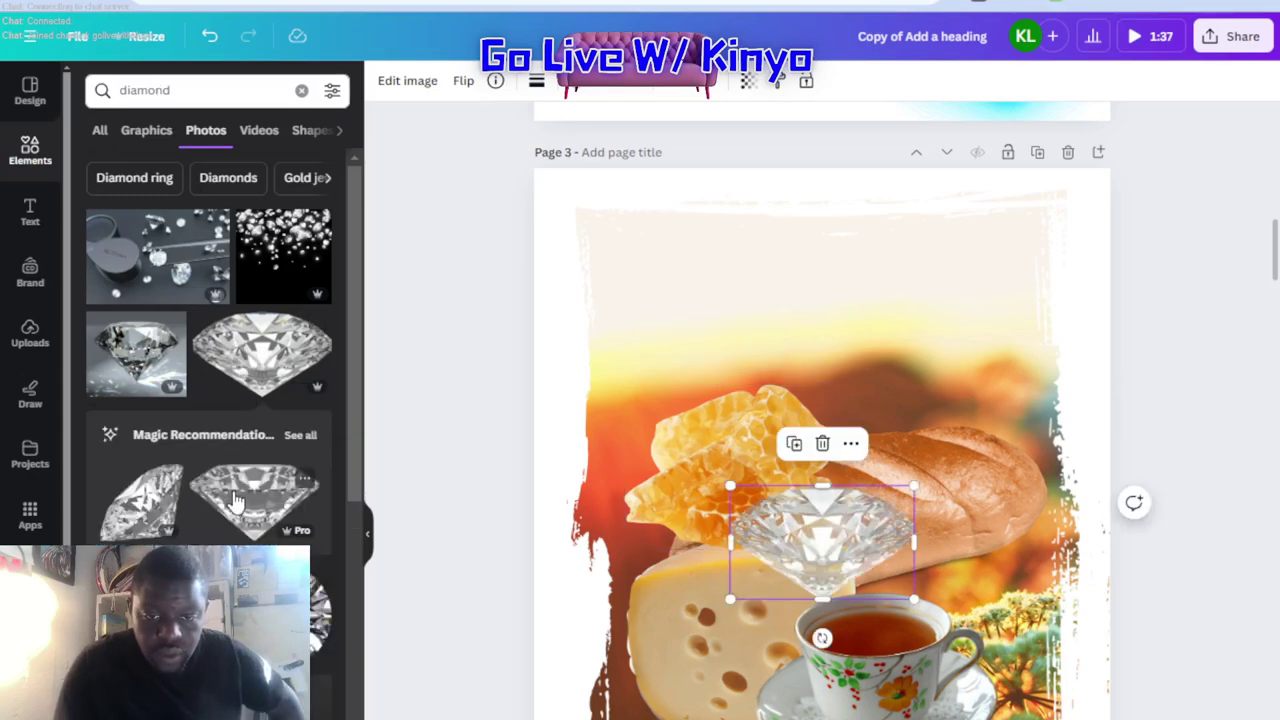
{"action": "left_click", "coordinate": [158, 515]}
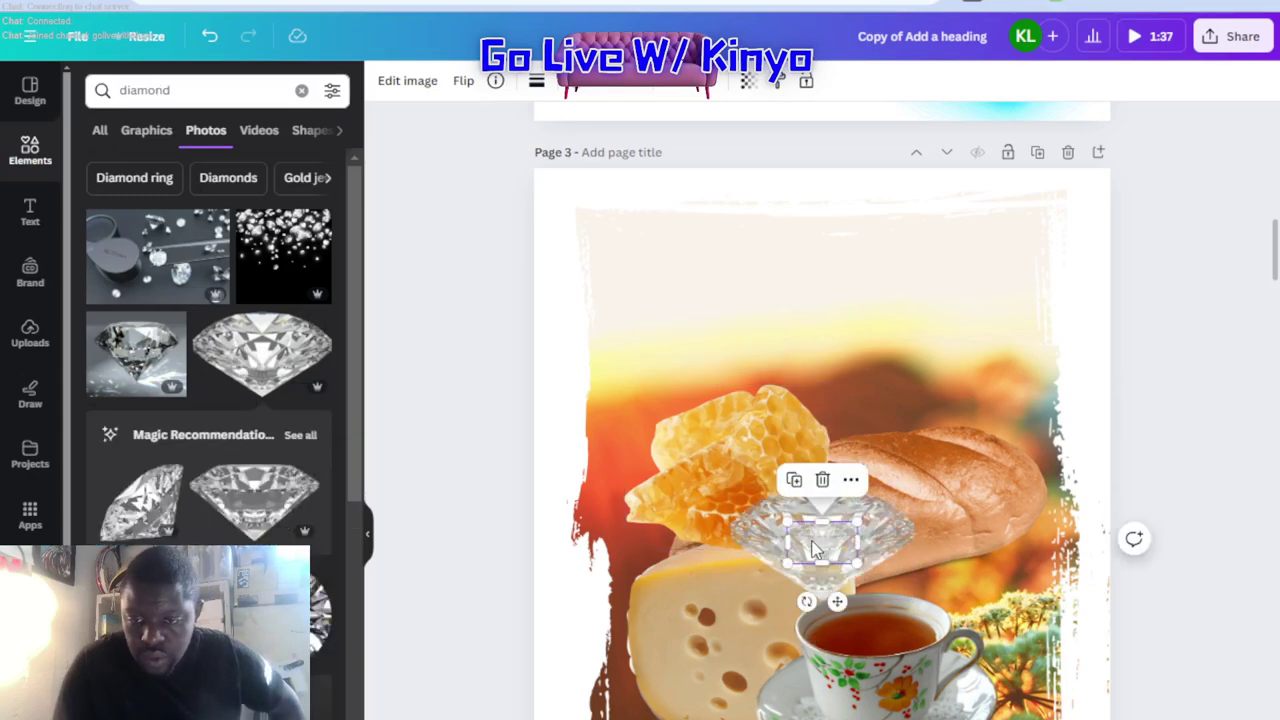
{"action": "left_click_drag", "start_coordinate": [815, 548], "coordinate": [815, 646]}
Rotate the large diamond 180 degrees so its tip points up, and place it over the top of the bread
{"action": "left_click", "coordinate": [826, 540]}
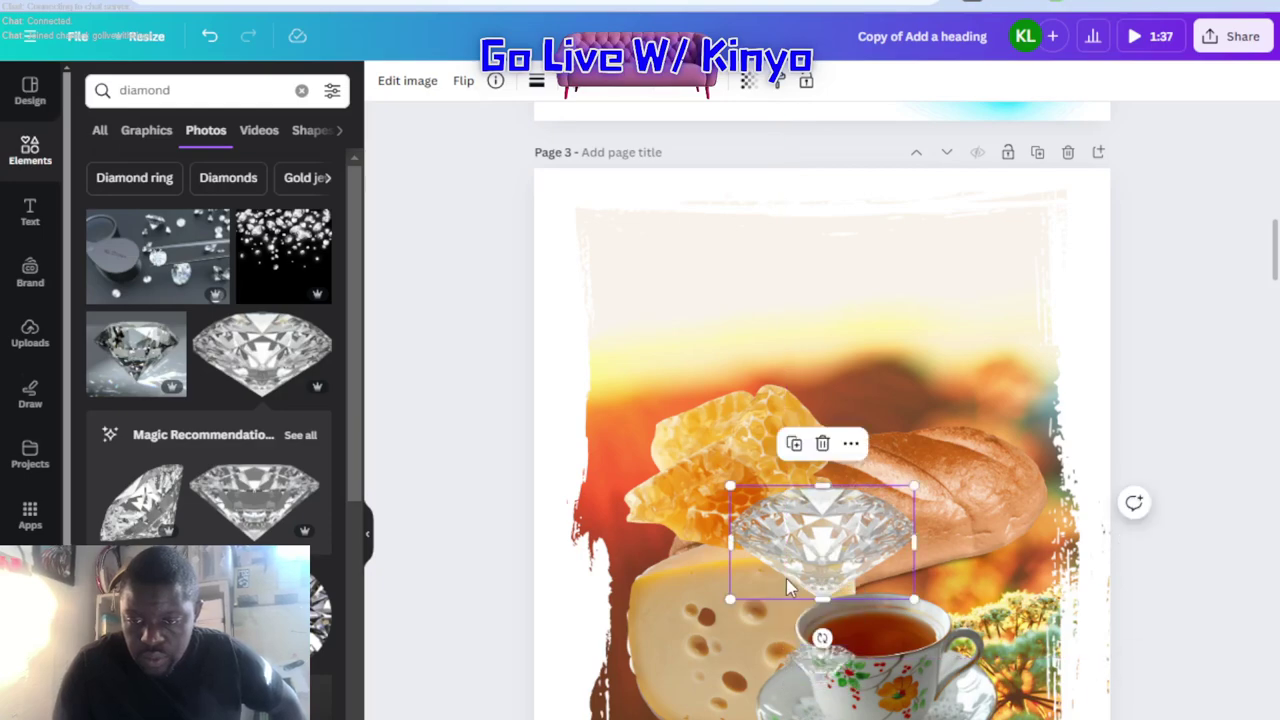
{"action": "left_click_drag", "start_coordinate": [822, 638], "coordinate": [822, 418]}
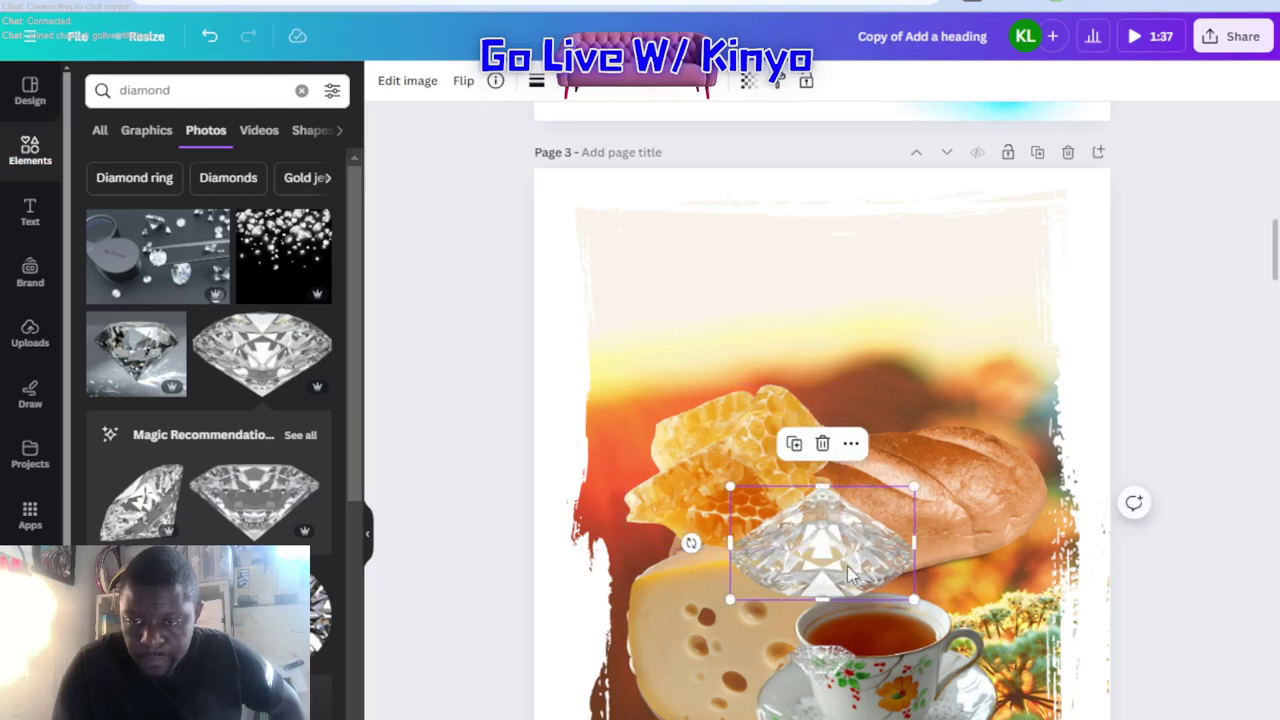
{"action": "left_click_drag", "start_coordinate": [865, 585], "coordinate": [985, 475]}
Rotate the small diamond on the teacup 180 degrees so its tip points up
{"action": "left_click", "coordinate": [820, 665]}
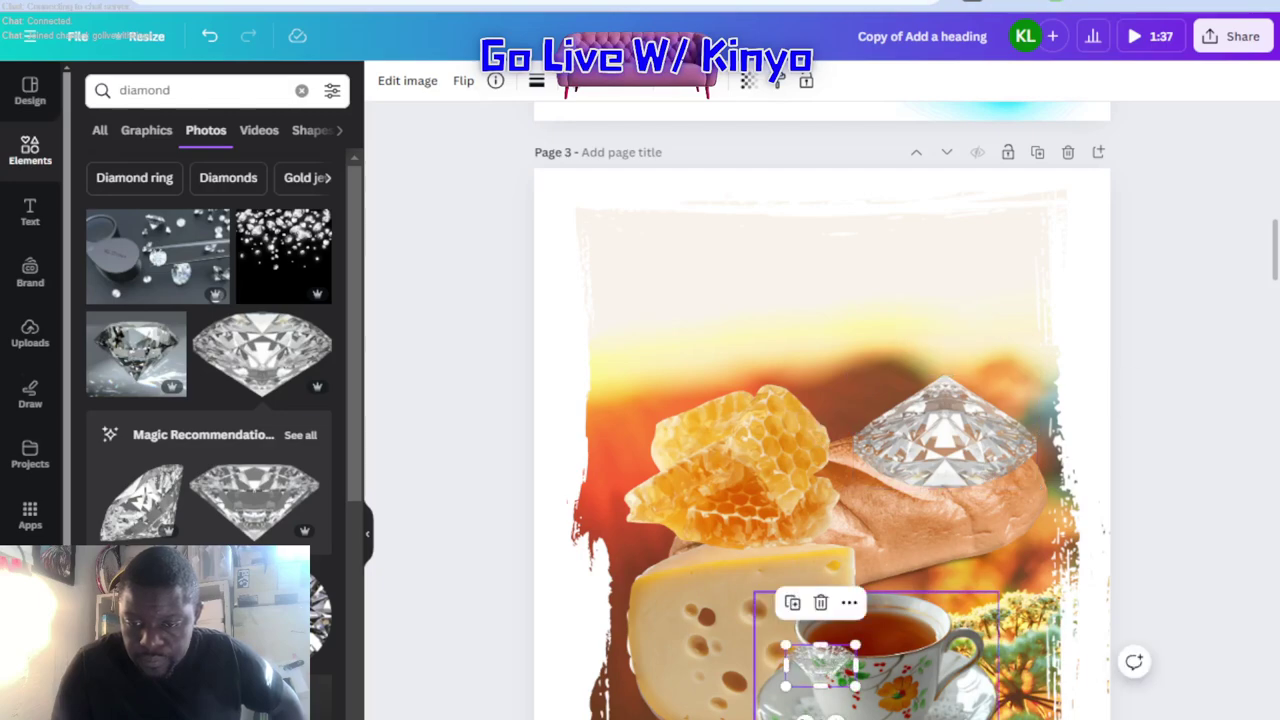
{"action": "left_click_drag", "start_coordinate": [820, 712], "coordinate": [837, 521]}
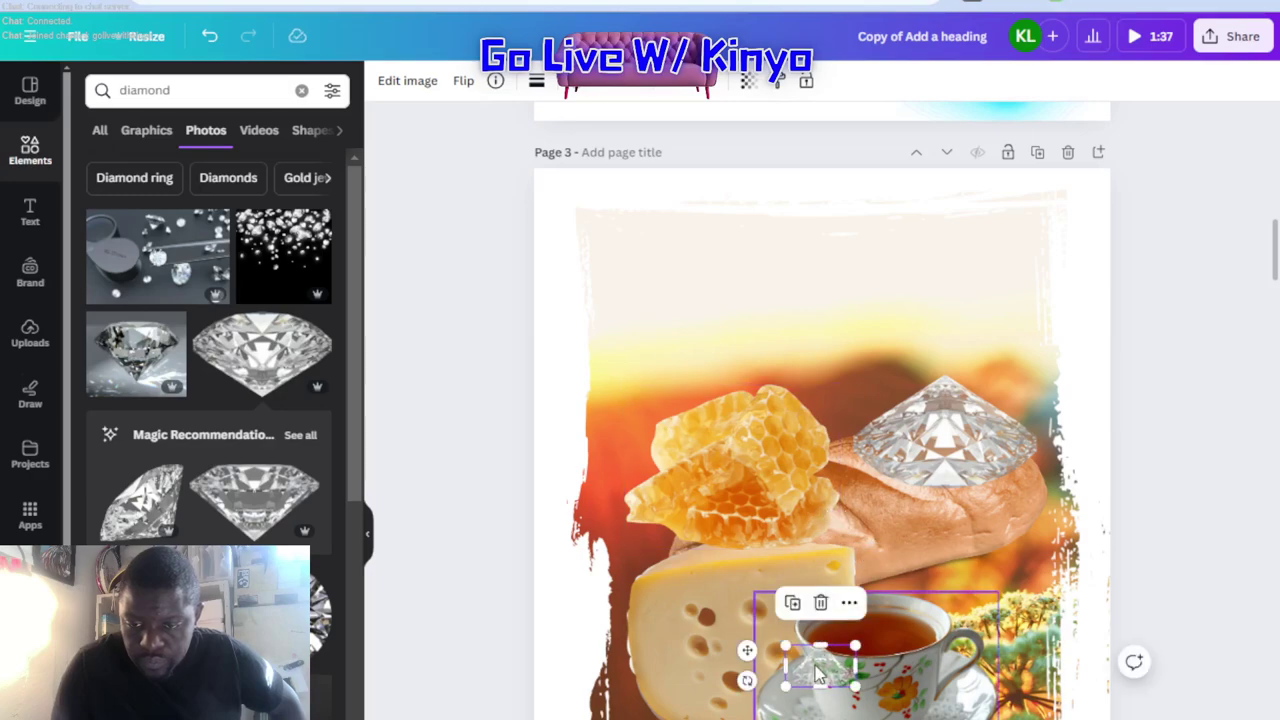
{"action": "right_click", "coordinate": [758, 362]}
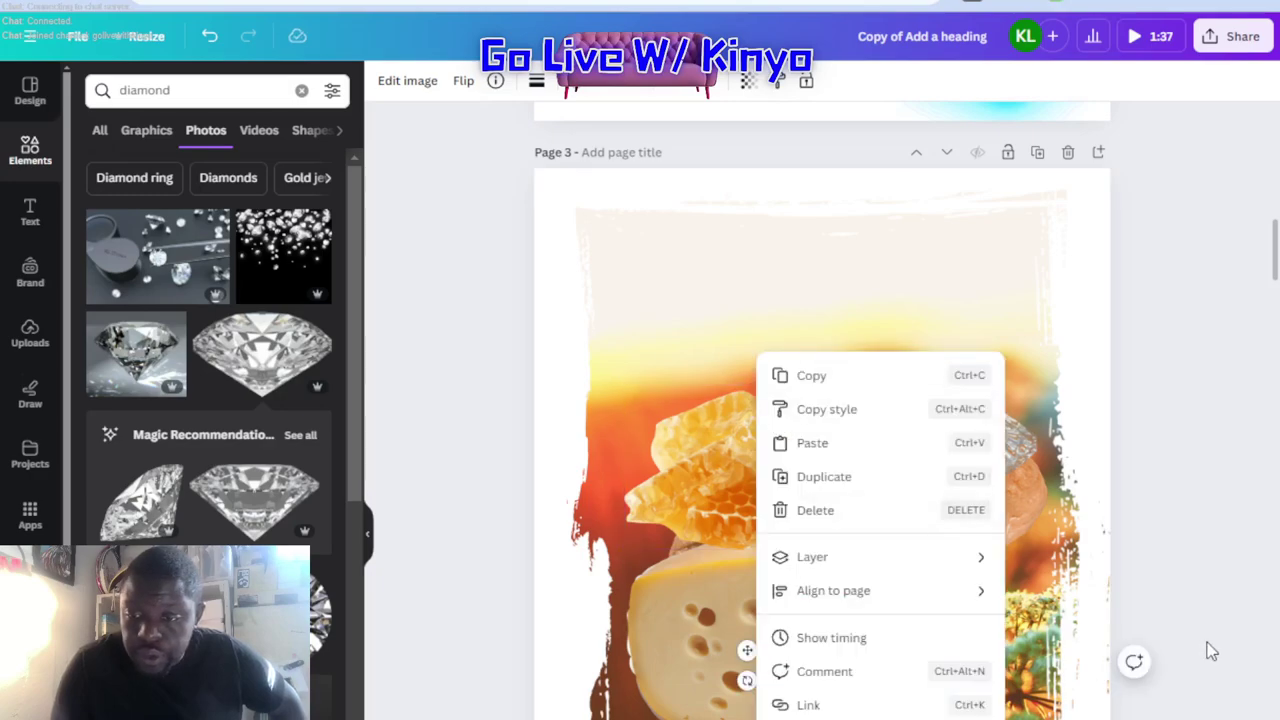
{"action": "key", "text": "Escape"}
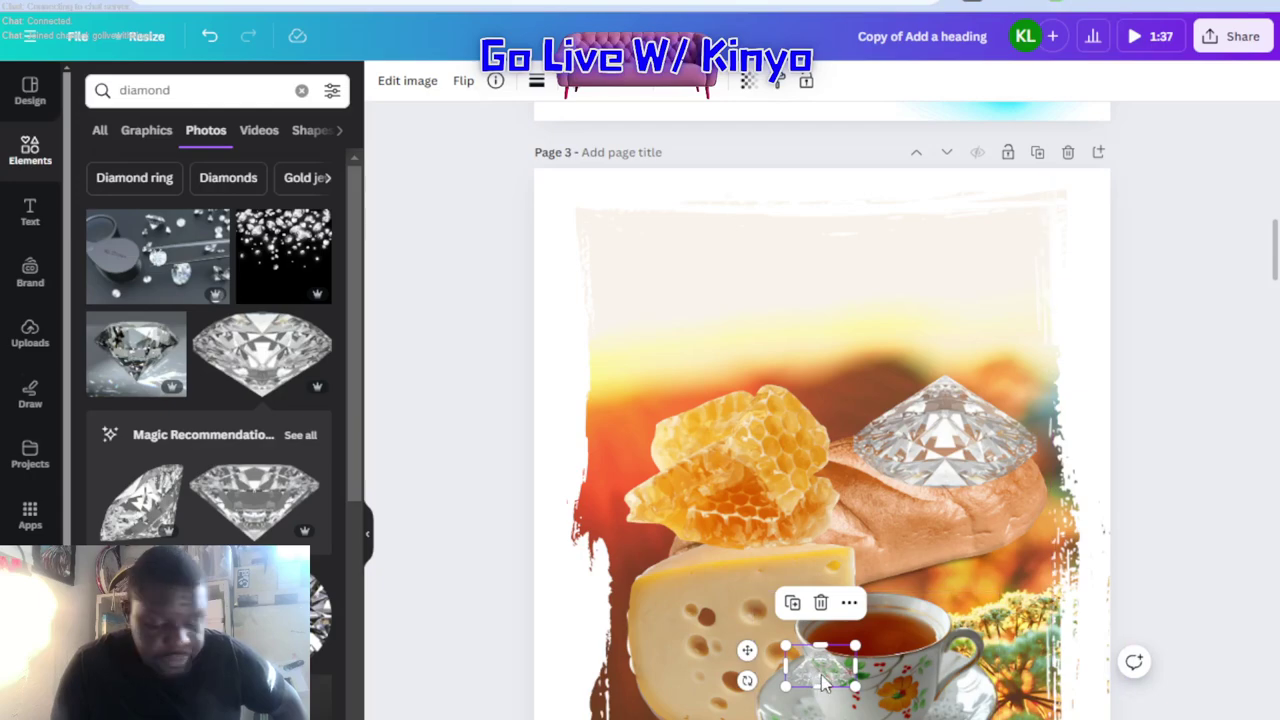
Enlarge the small diamond, place it above the honeycomb, and put copies above the teacup's handle and at the base of the cheese
{"action": "left_click_drag", "start_coordinate": [822, 680], "coordinate": [846, 397]}
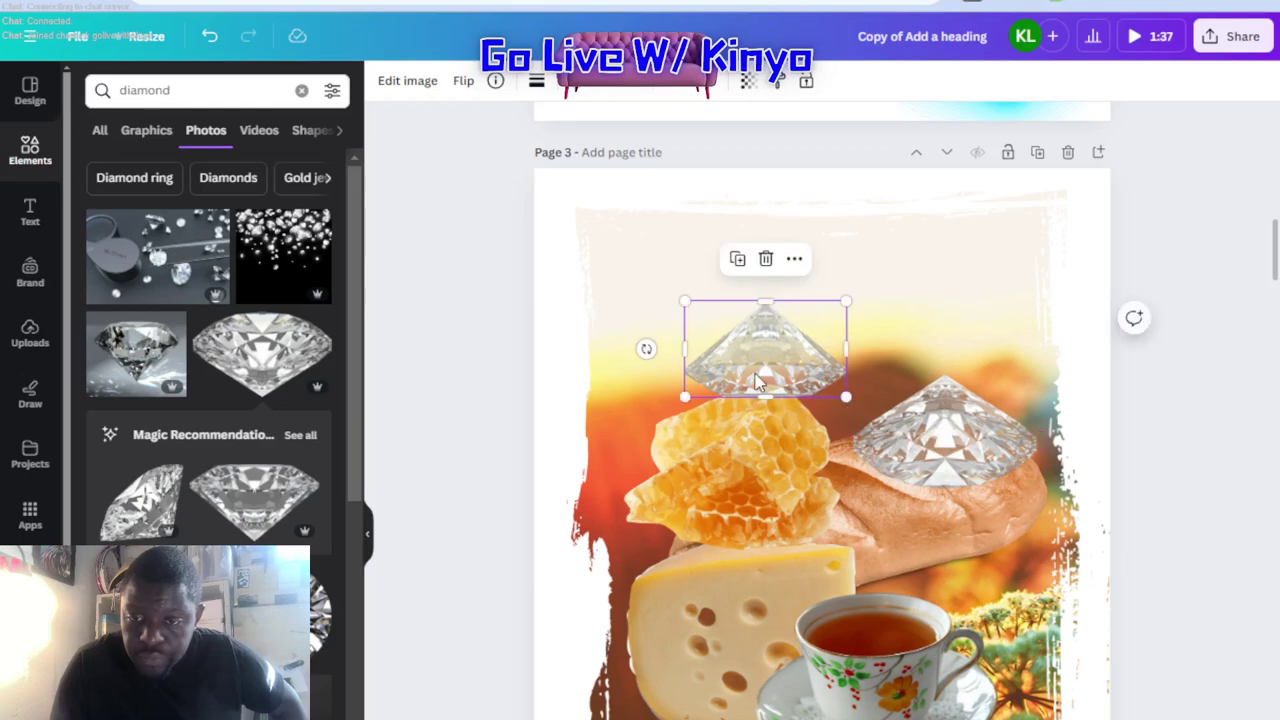
{"action": "left_click_drag", "start_coordinate": [752, 375], "coordinate": [979, 610]}
{"action": "key", "text": "Escape"}
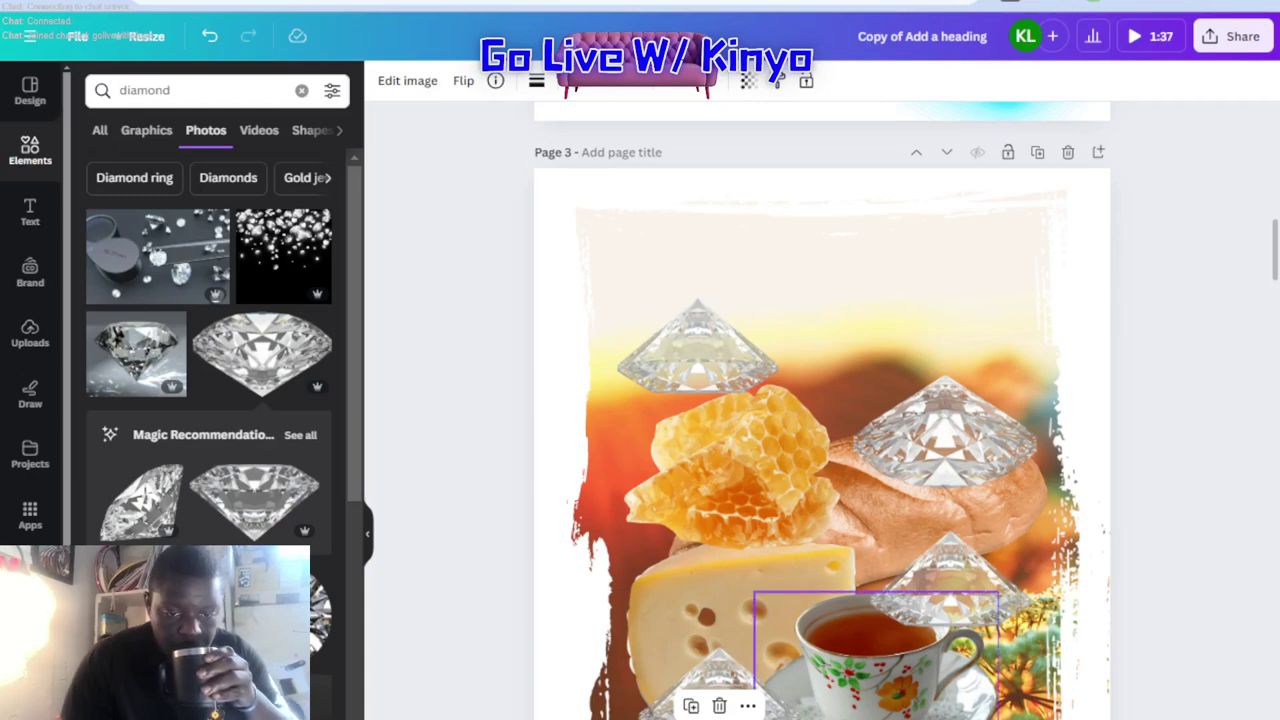
{"action": "left_click", "coordinate": [140, 590]}
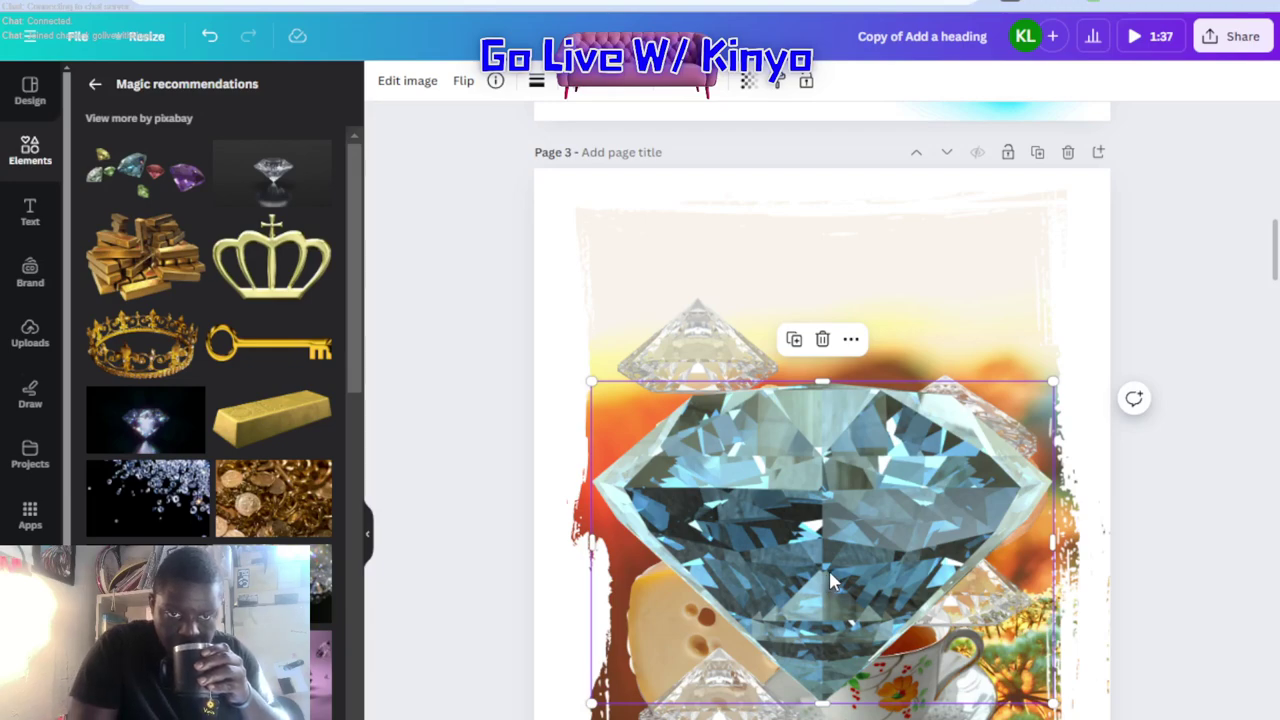
{"action": "key", "text": "Delete"}
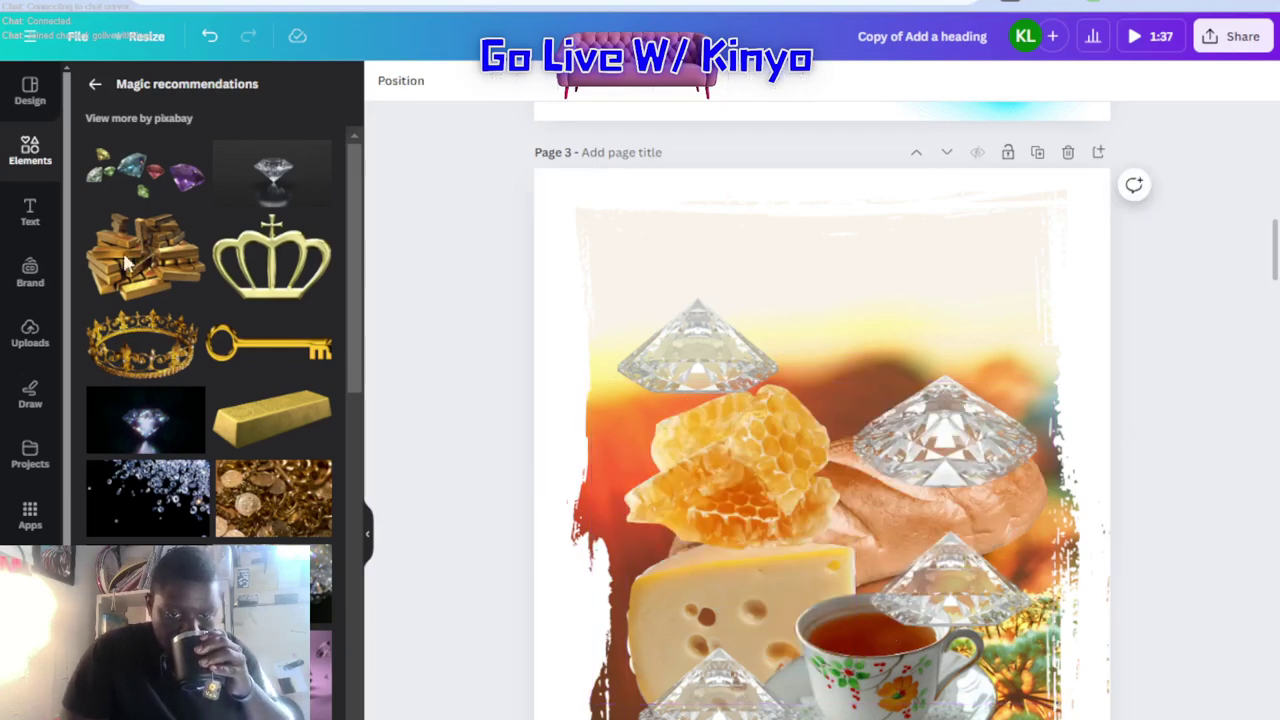
{"action": "left_click", "coordinate": [95, 85]}
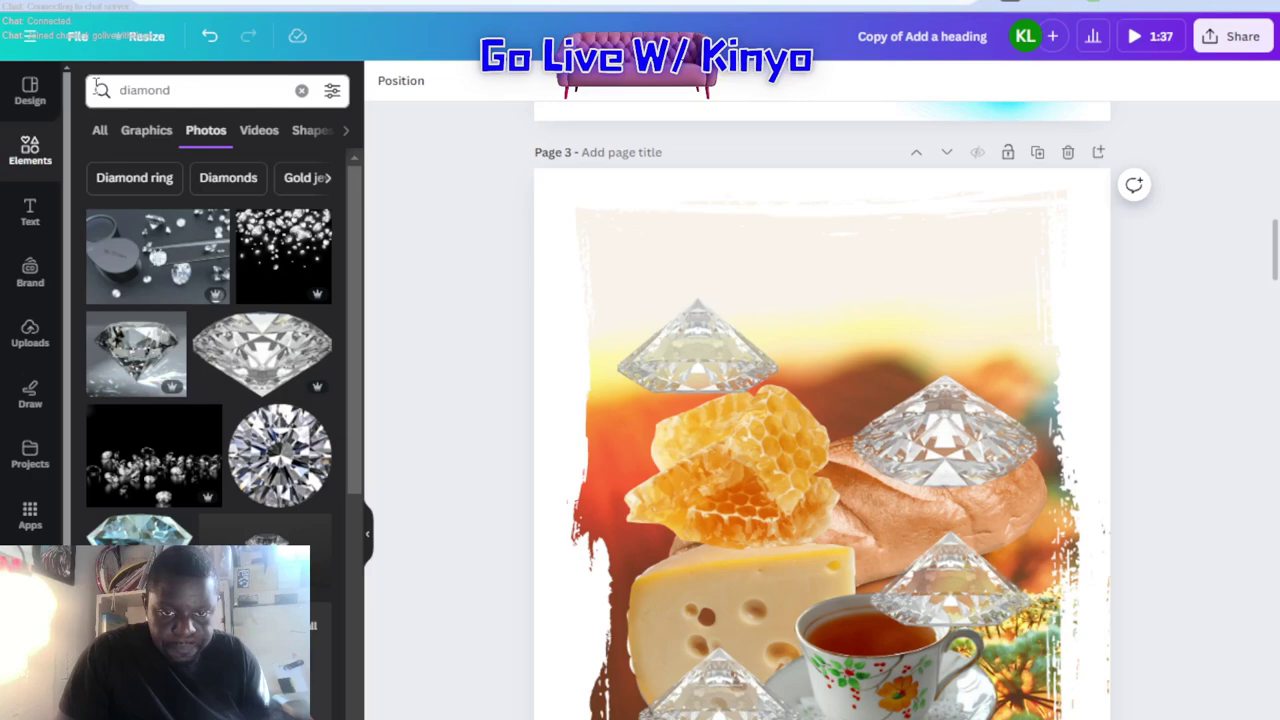
{"action": "left_click", "coordinate": [255, 372]}
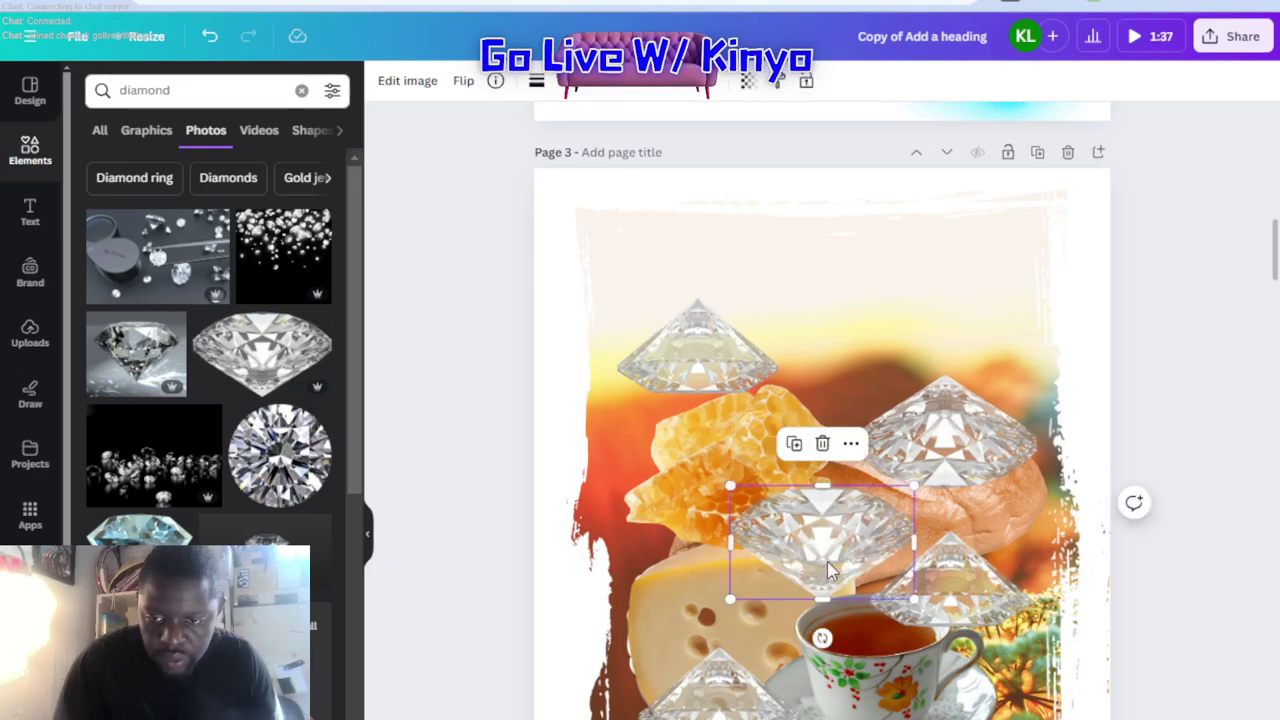
{"action": "key", "text": "Delete"}
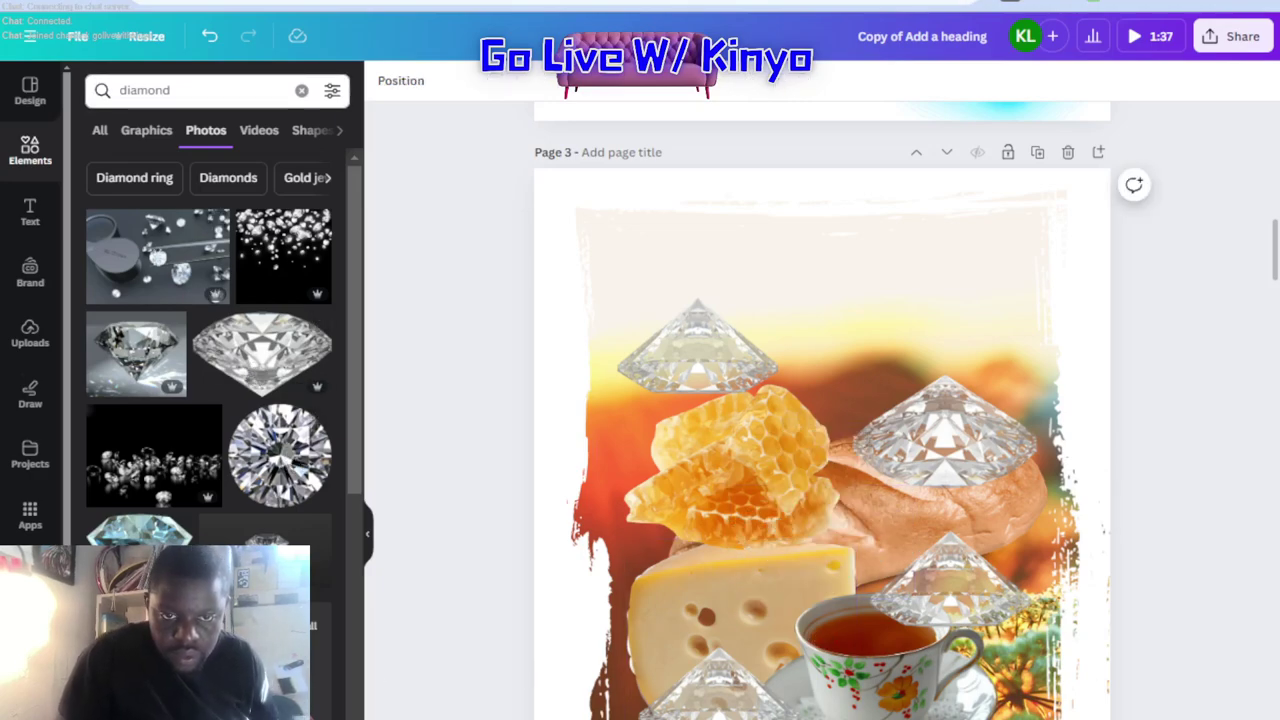
{"action": "left_click", "coordinate": [192, 85]}
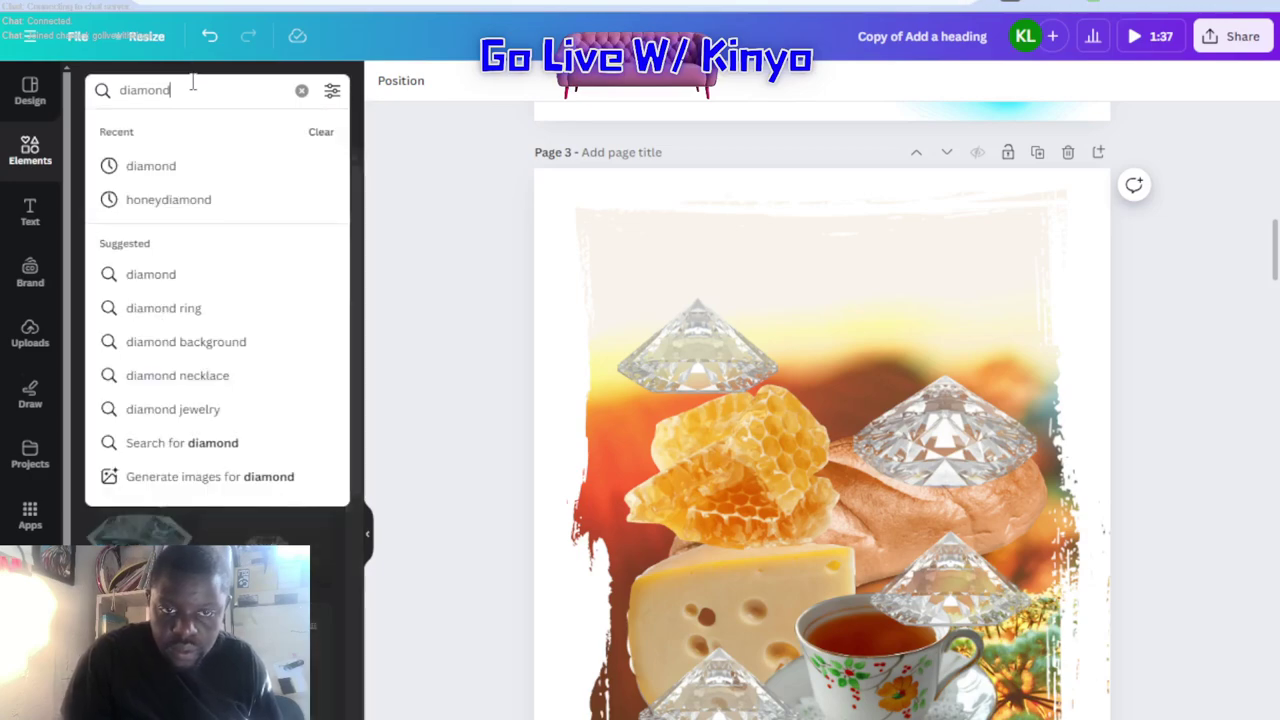
{"action": "key", "text": "Return"}
{"action": "left_click", "coordinate": [298, 372]}
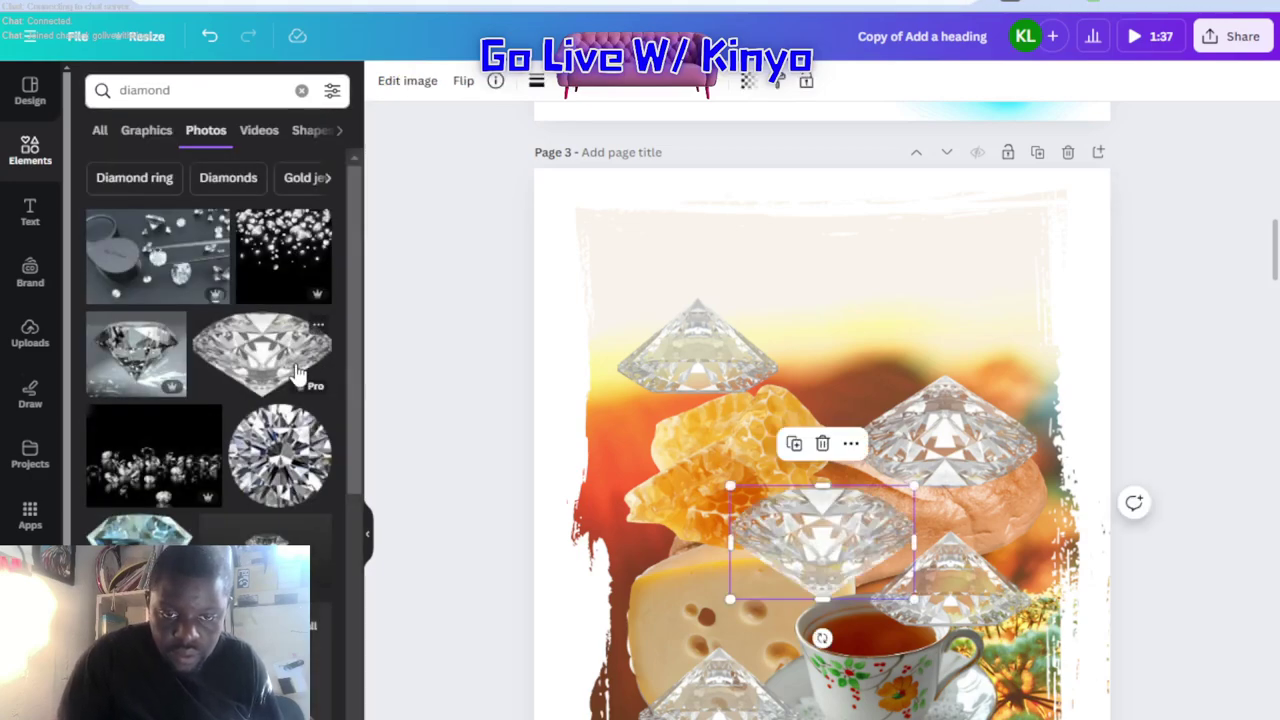
{"action": "key", "text": "Delete"}
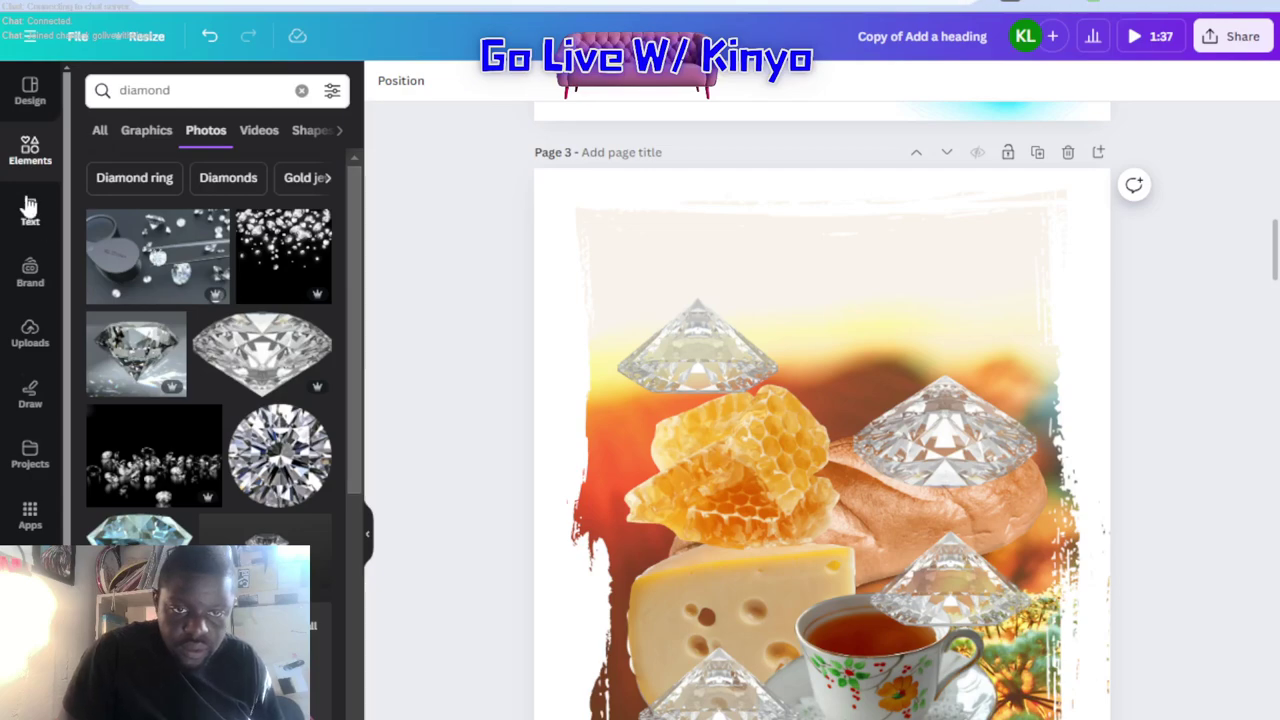
Start a fresh element search for diamond and show all of its photo results
{"action": "left_click", "coordinate": [18, 100]}
{"action": "left_click", "coordinate": [29, 155]}
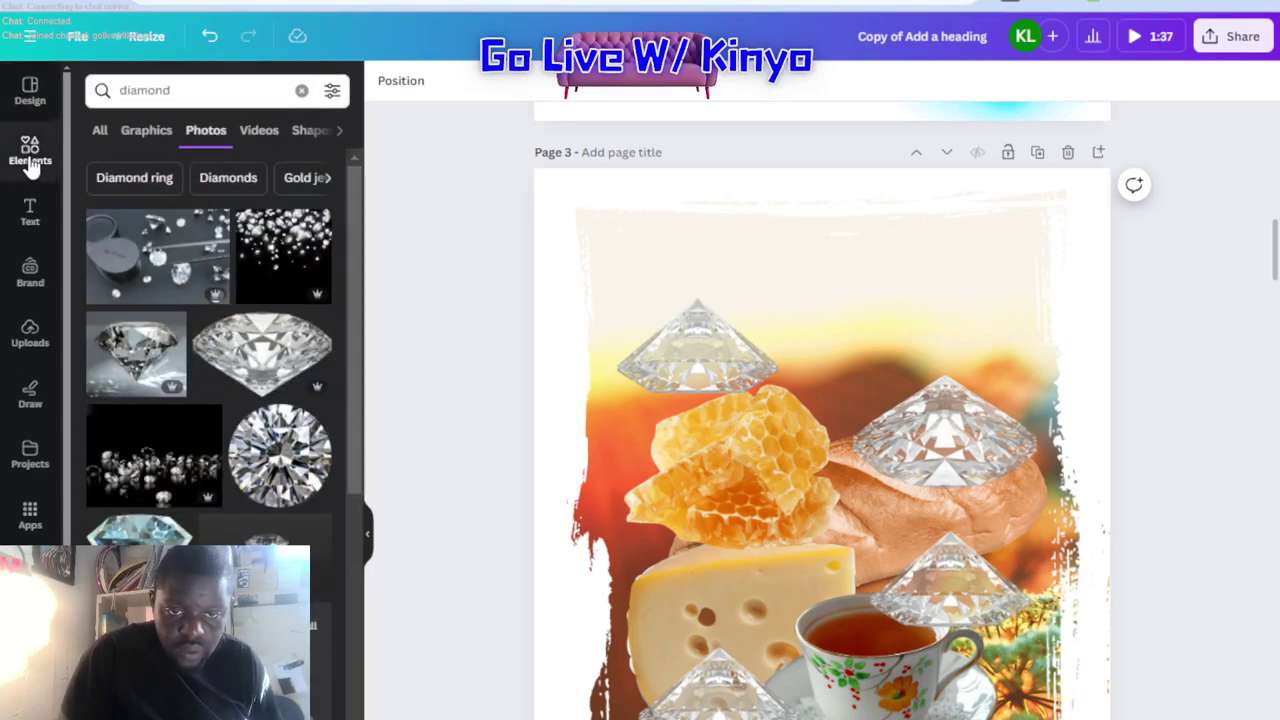
{"action": "left_click", "coordinate": [301, 90]}
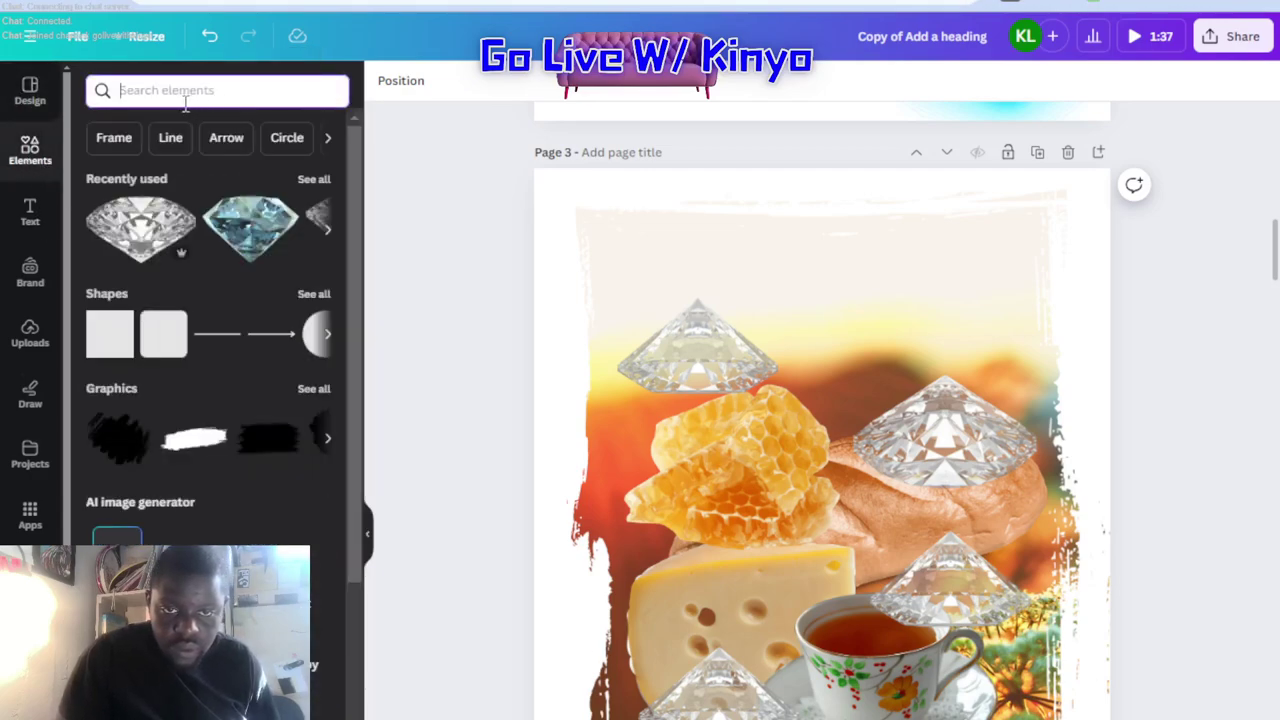
{"action": "type", "text": "diamond"}
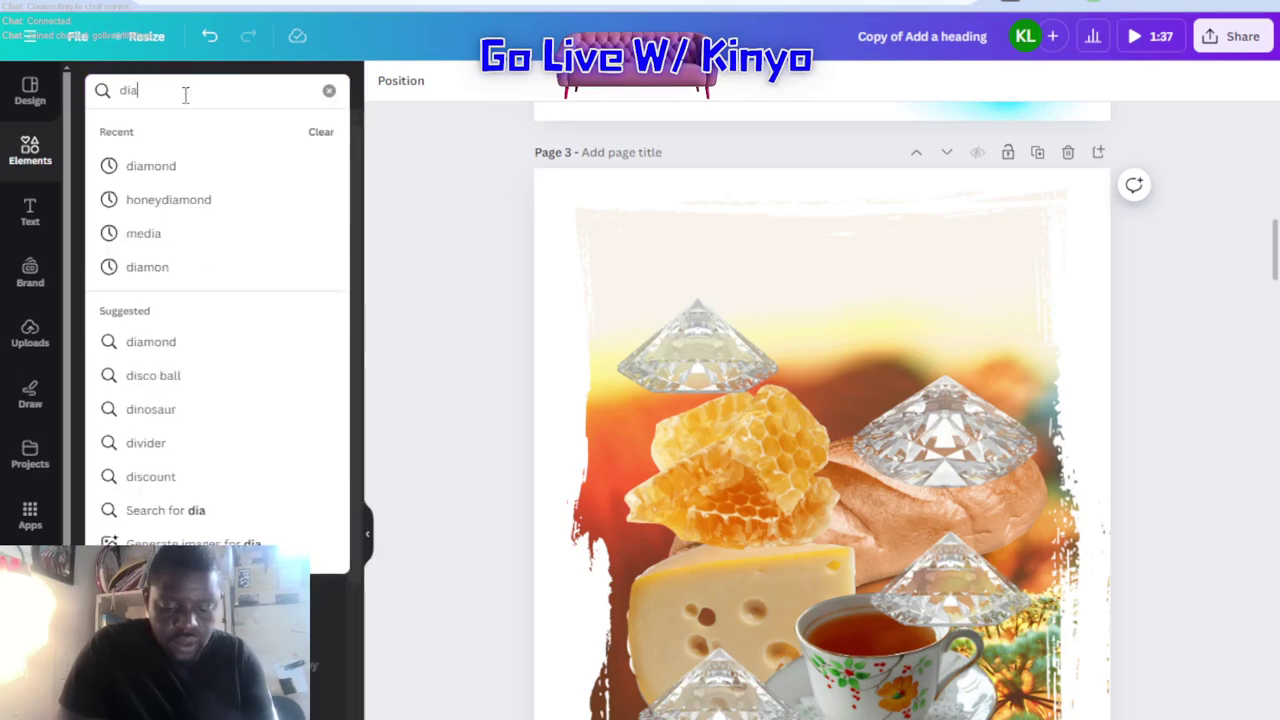
{"action": "key", "text": "Return"}
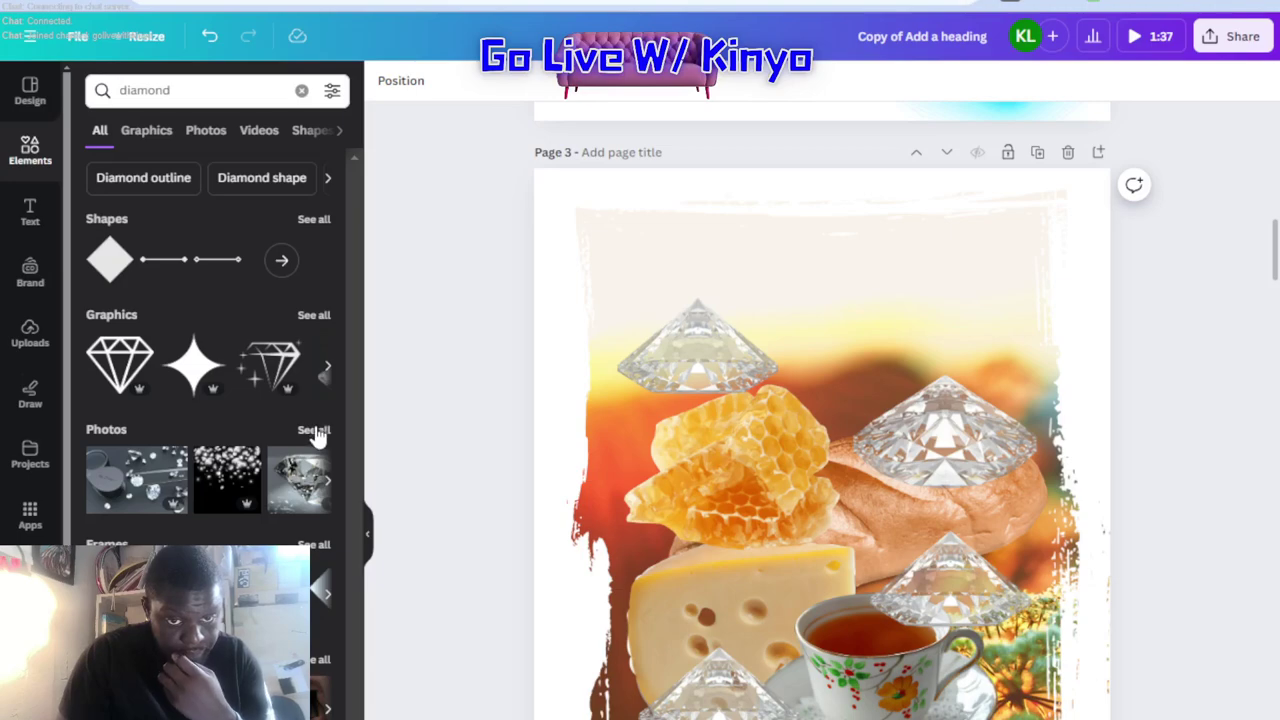
{"action": "left_click", "coordinate": [314, 432]}
Add the wide clear diamond to open its full Magic recommendations, remove it from page 3, and browse the recommended images
{"action": "left_click", "coordinate": [240, 378]}
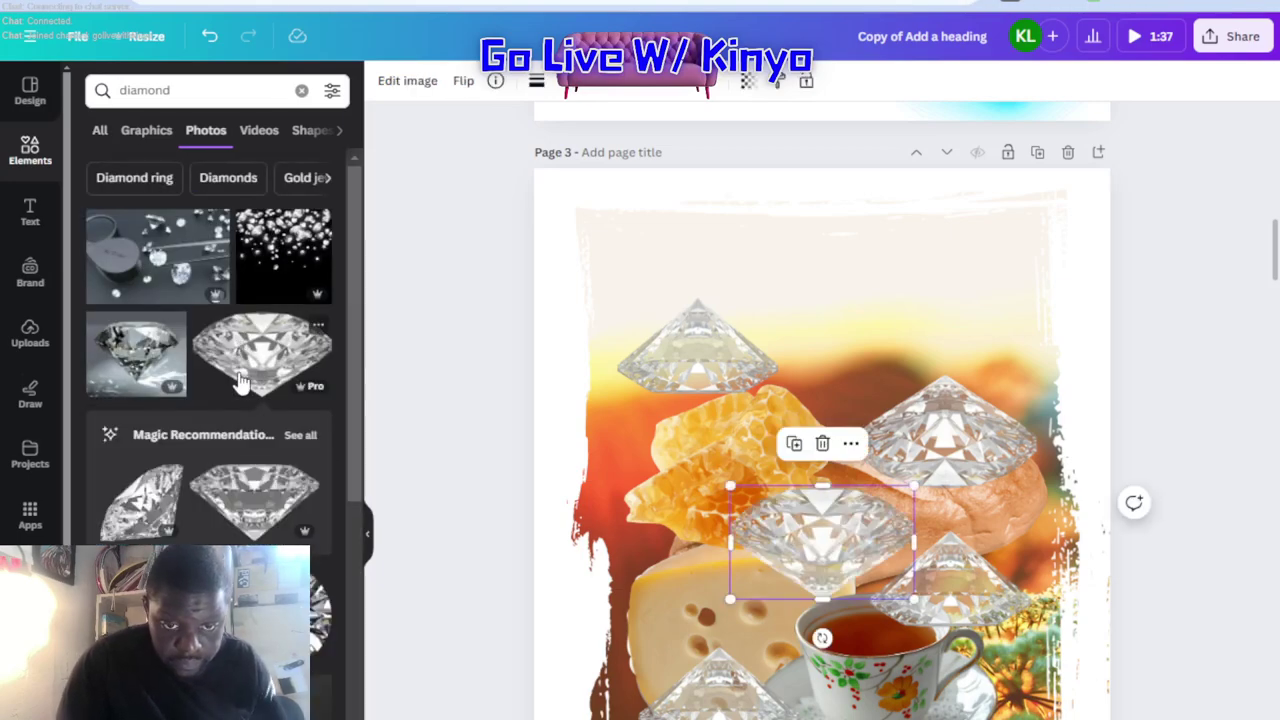
{"action": "left_click", "coordinate": [302, 436]}
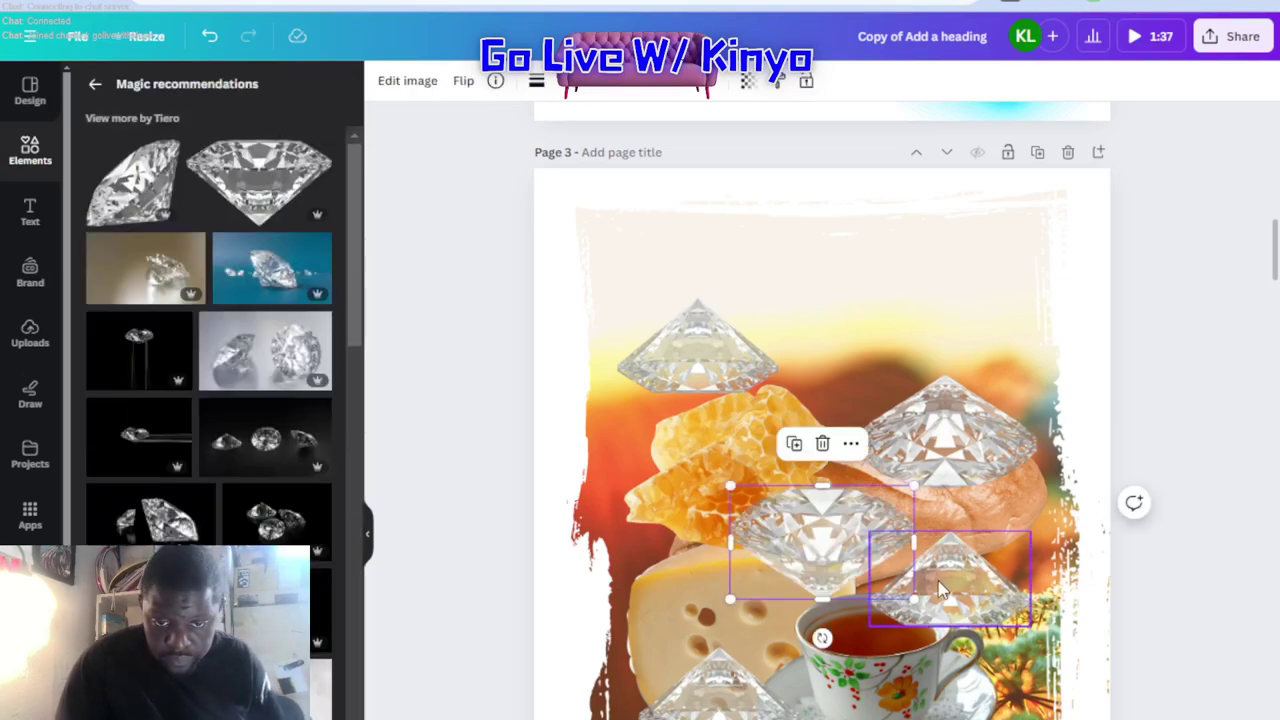
{"action": "left_click_drag", "start_coordinate": [848, 562], "coordinate": [420, 560]}
{"action": "scroll", "coordinate": [210, 330], "scroll_direction": "down", "scroll_amount": 5}
{"action": "scroll", "coordinate": [210, 400], "scroll_direction": "down", "scroll_amount": 10}
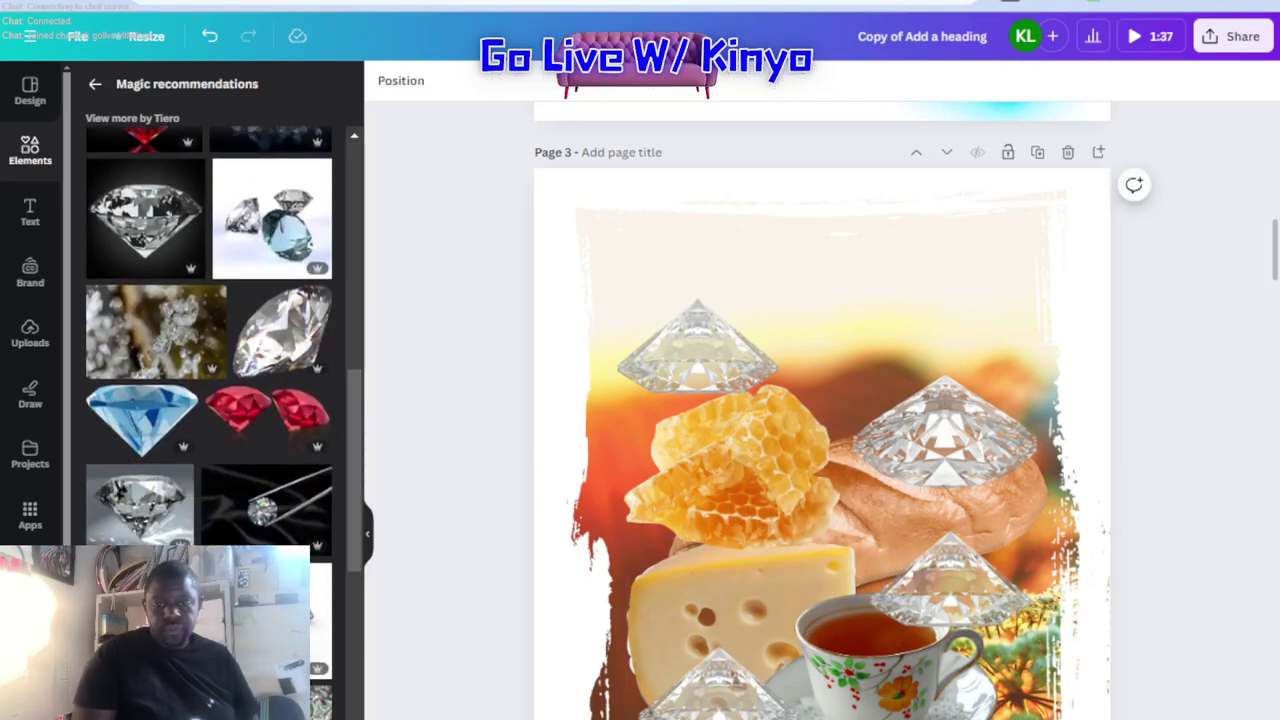
{"action": "scroll", "coordinate": [210, 340], "scroll_direction": "down", "scroll_amount": 5}
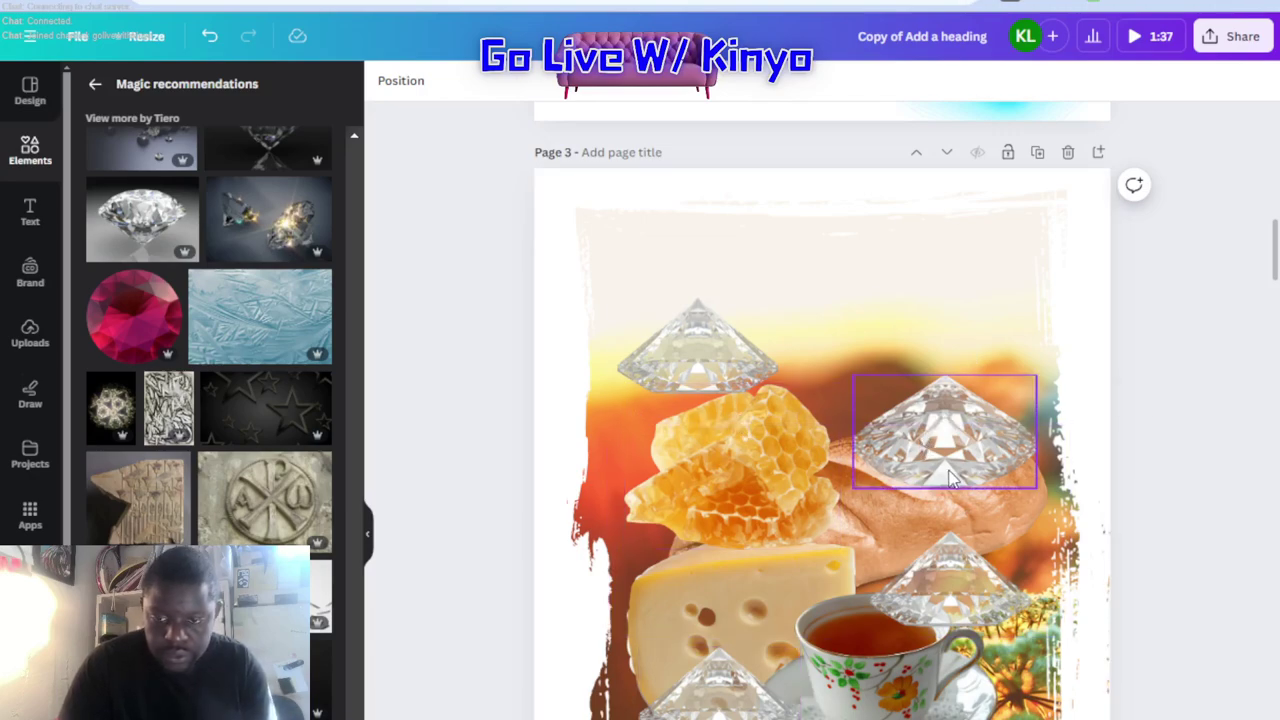
Copy the large diamond above the bread, shrink the copy to about half size, and arrange three of these small diamonds above the honeycomb and bread
{"action": "left_click", "coordinate": [978, 474]}
{"action": "left_click_drag", "start_coordinate": [978, 460], "coordinate": [906, 334]}
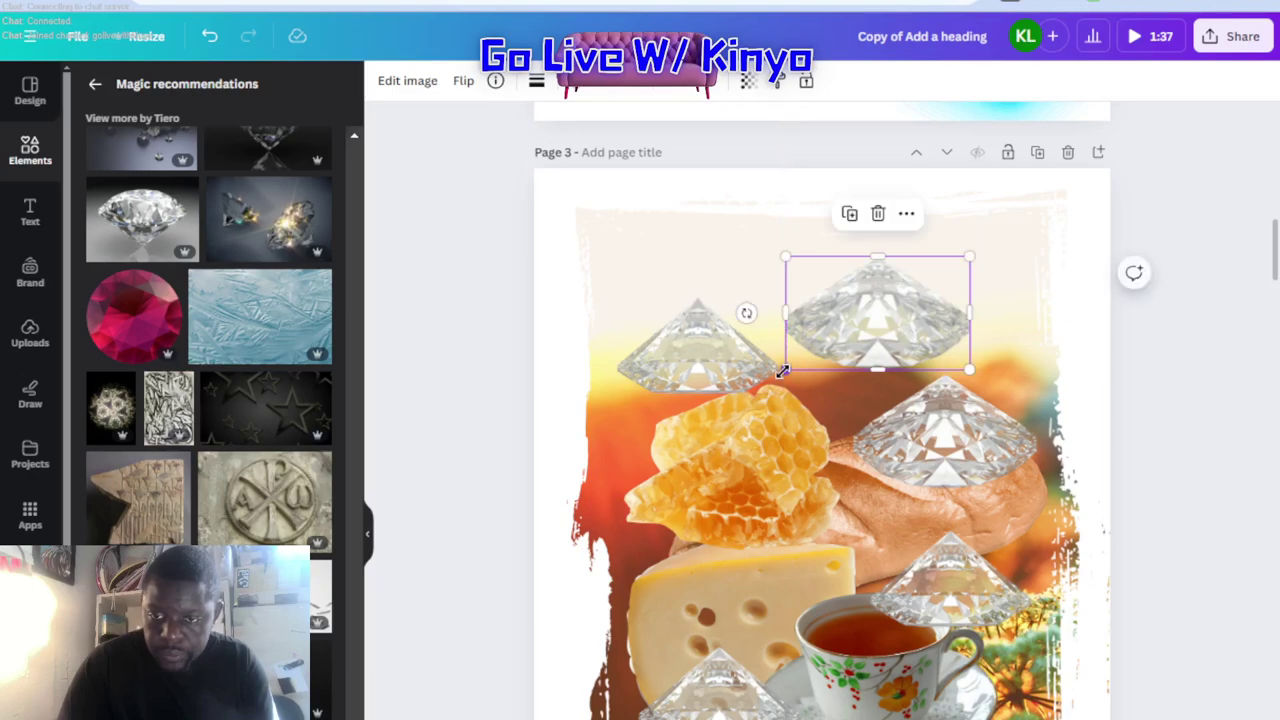
{"action": "left_click_drag", "start_coordinate": [781, 371], "coordinate": [851, 372]}
{"action": "left_click_drag", "start_coordinate": [919, 316], "coordinate": [838, 295]}
{"action": "key", "text": "ctrl+d"}
{"action": "key", "text": "ctrl+d"}
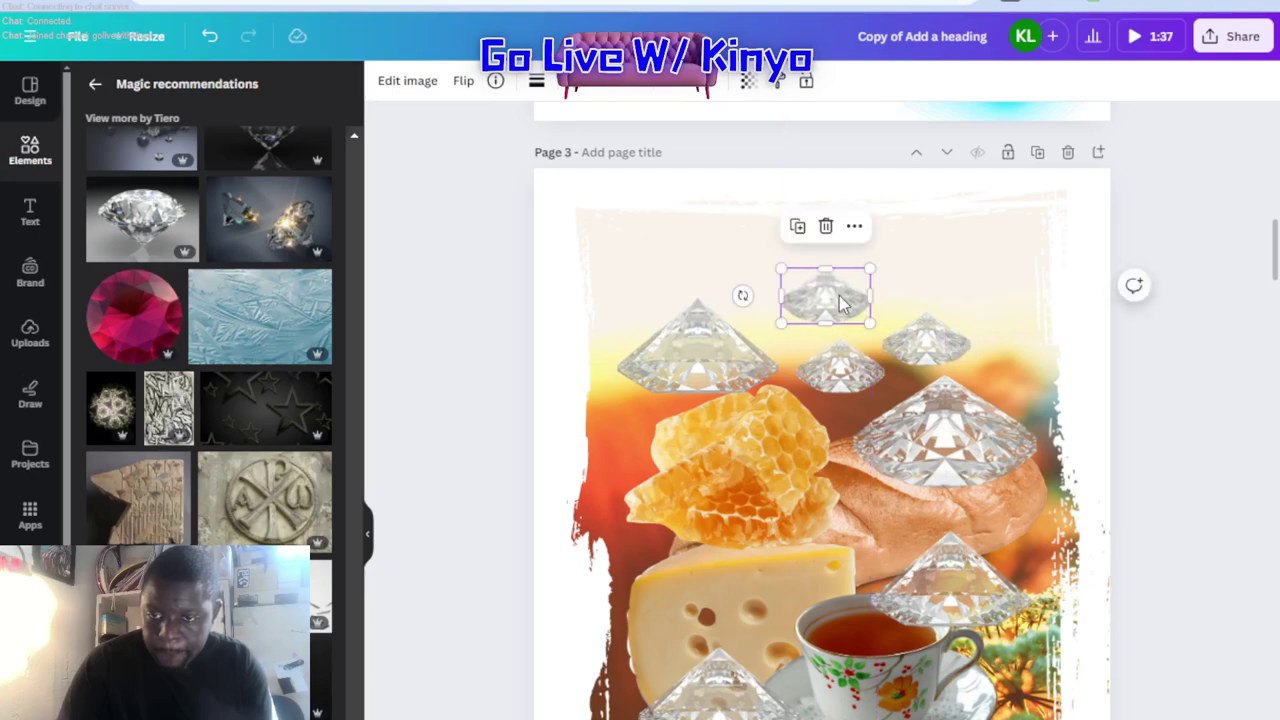
{"action": "left_click", "coordinate": [1172, 429]}
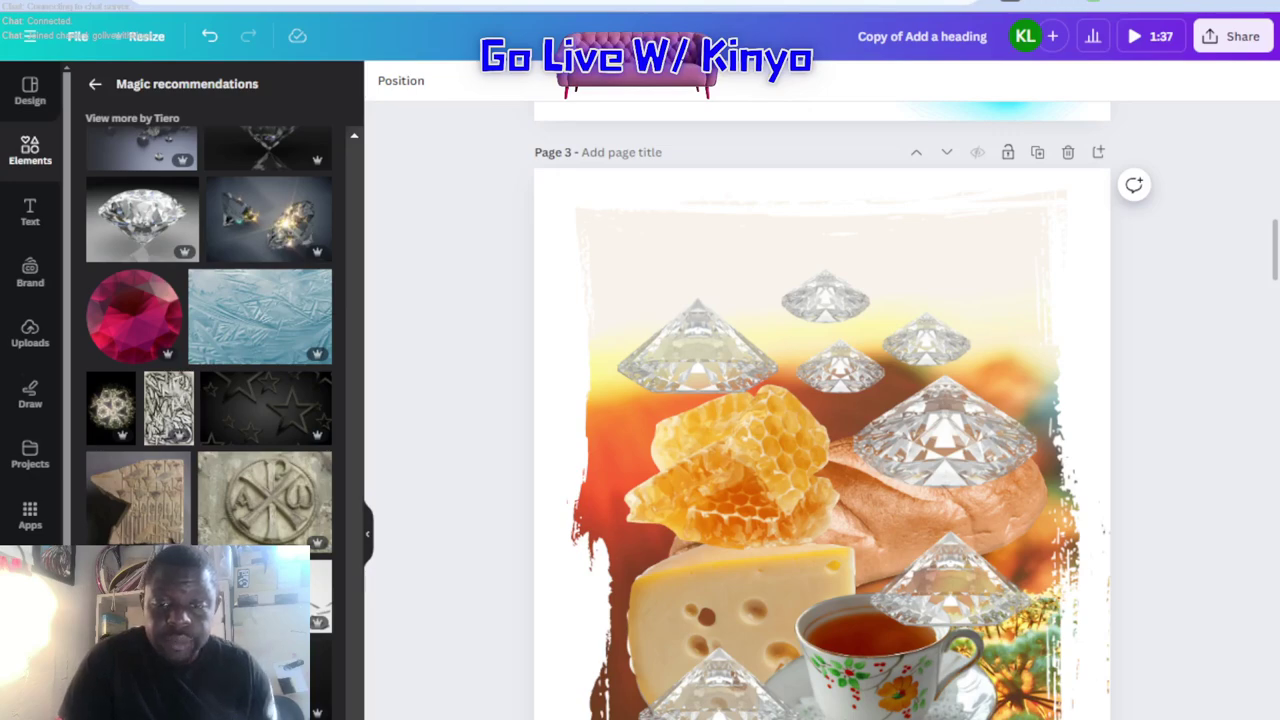
{"action": "scroll", "coordinate": [950, 556], "scroll_direction": "down", "scroll_amount": 3}
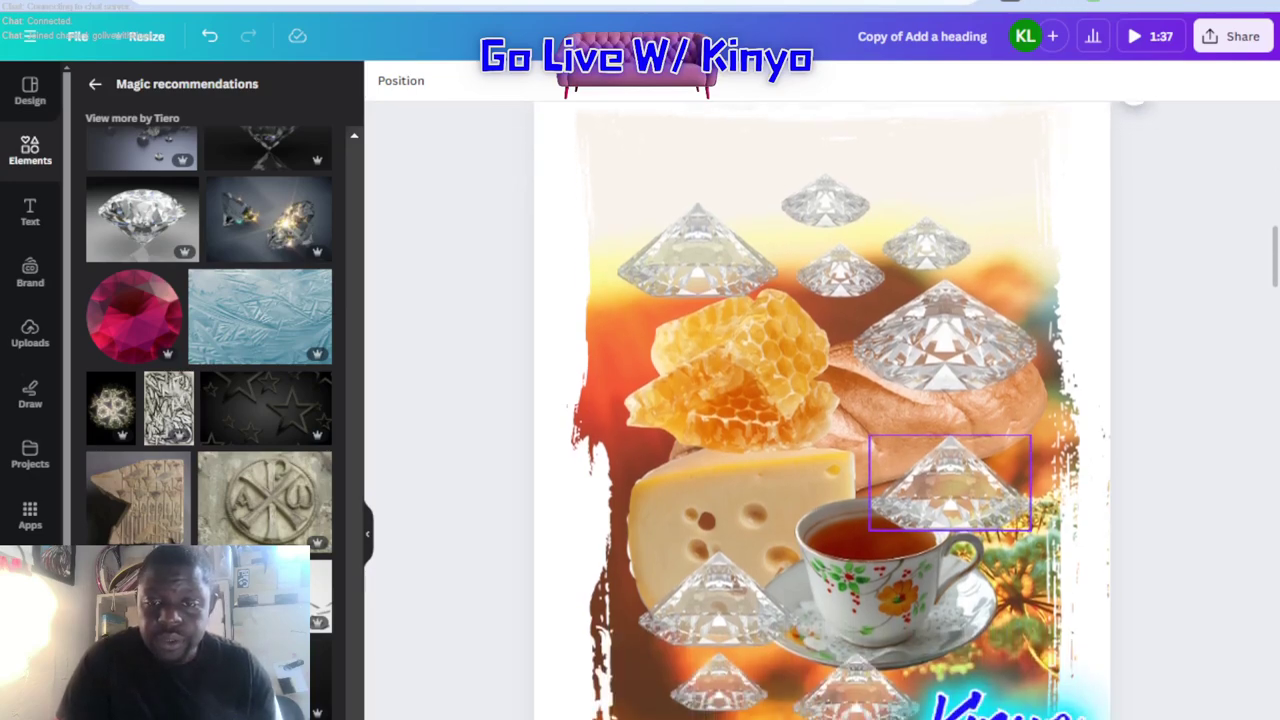